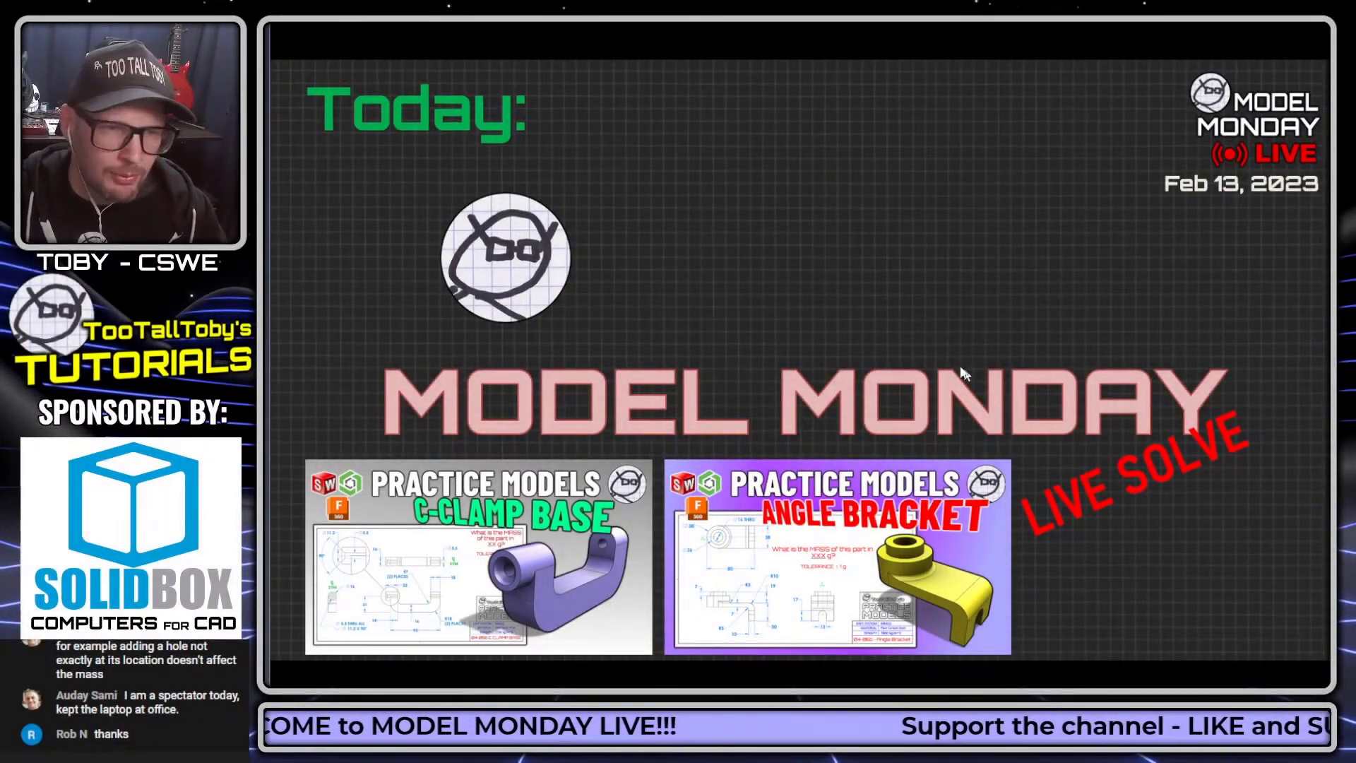
Advance the stream slides from the intro to the 04-05b C Clamp Base drawing.
key(Right)
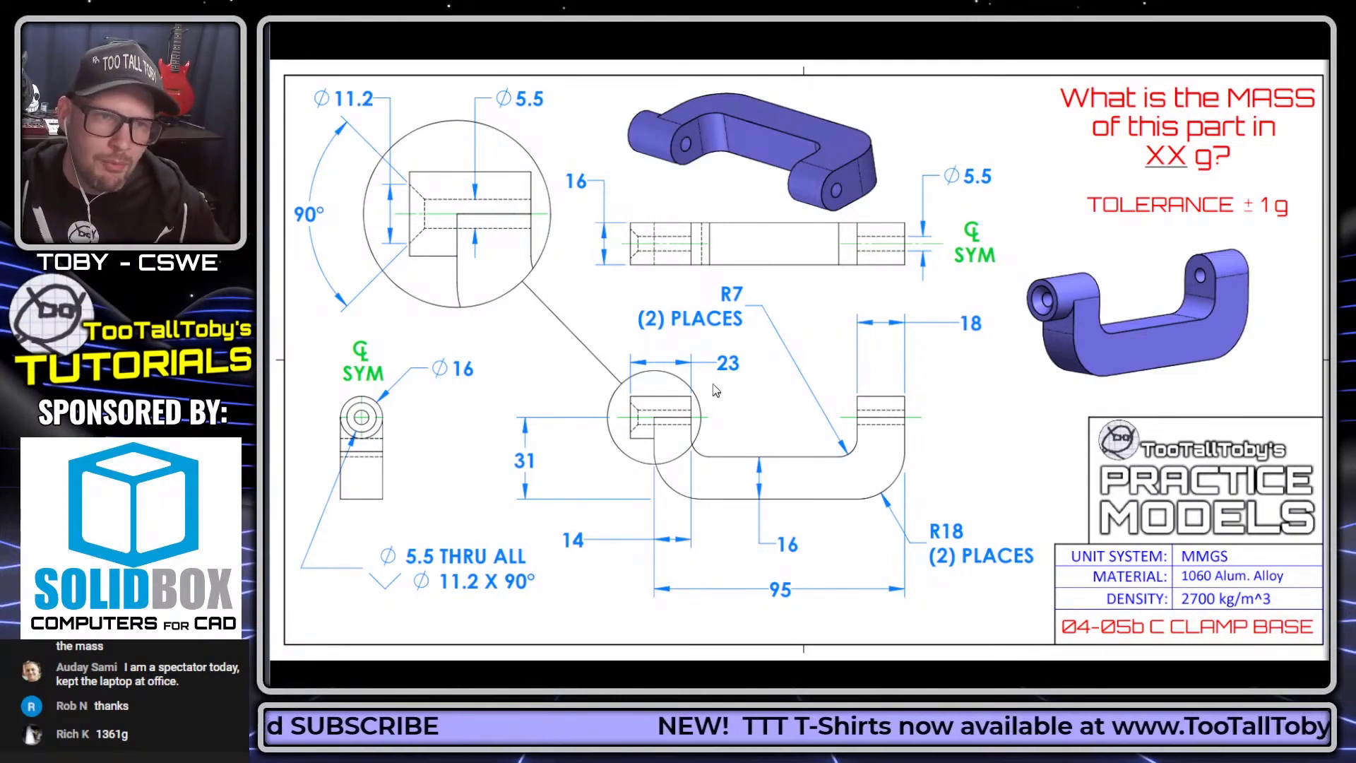
scroll(735, 187, up, 3)
middle_drag(604, 71, 604, 133)
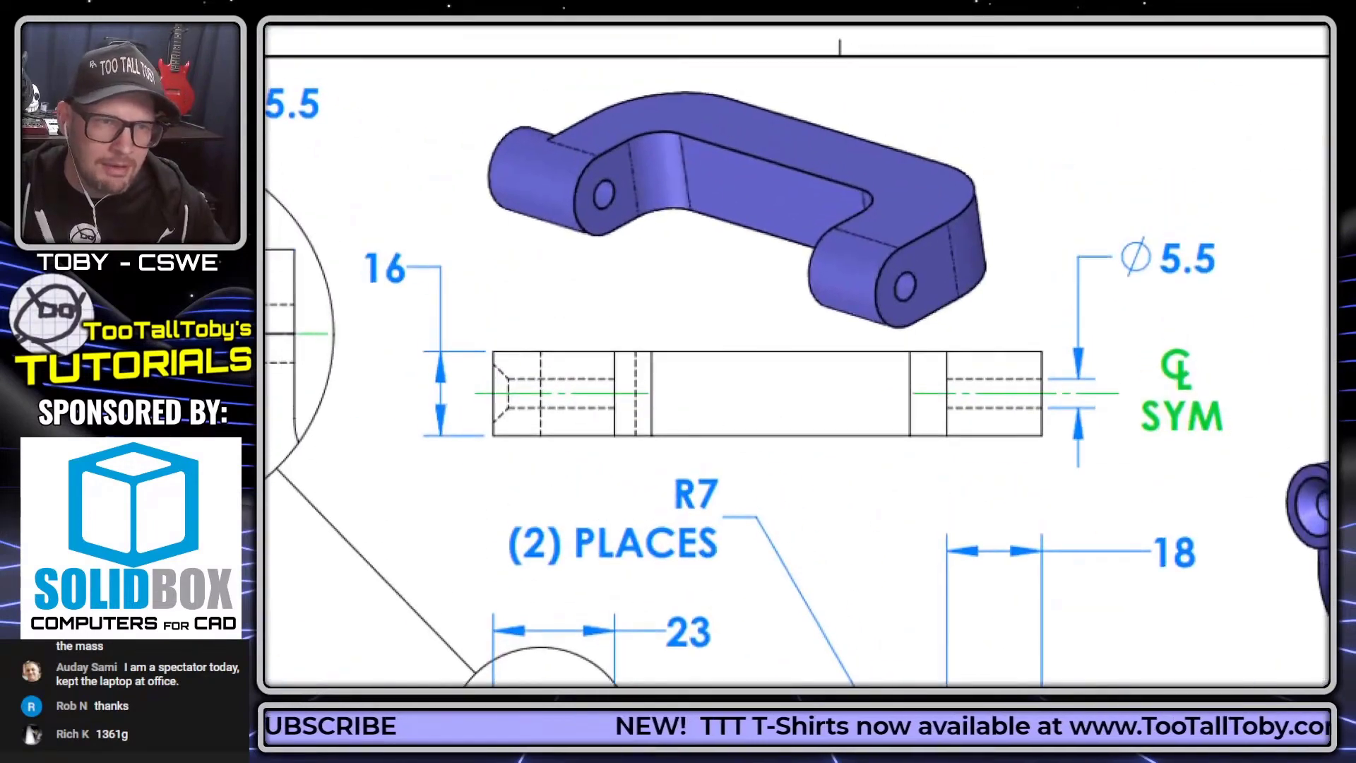
mouse_move(516, 140)
mouse_down()
mouse_move(495, 168)
mouse_move(550, 124)
mouse_up()
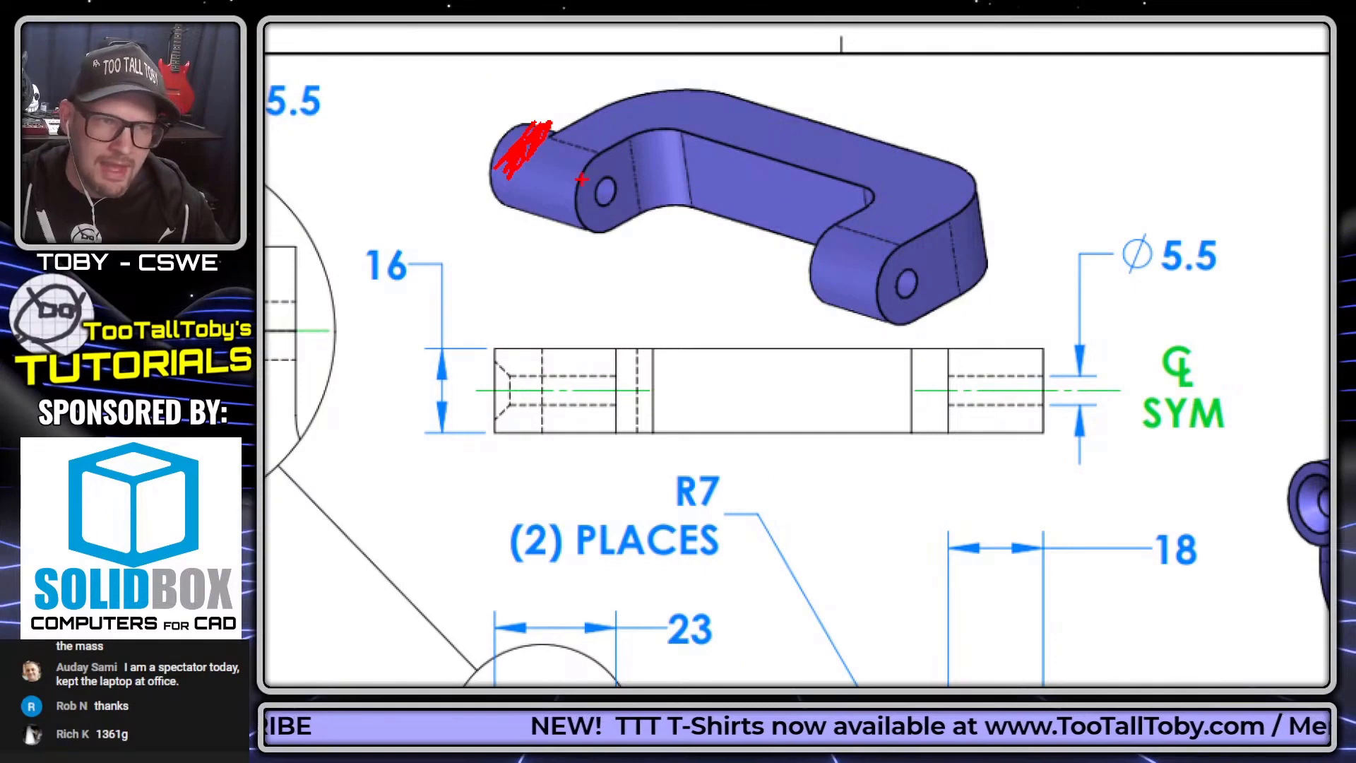
mouse_move(619, 132)
mouse_down()
mouse_move(761, 133)
mouse_move(871, 175)
mouse_move(877, 203)
mouse_move(806, 247)
mouse_move(796, 292)
mouse_move(820, 311)
mouse_move(912, 323)
mouse_move(993, 267)
mouse_move(987, 199)
mouse_move(940, 140)
mouse_move(754, 75)
mouse_move(640, 89)
mouse_move(549, 131)
mouse_move(576, 173)
mouse_up()
drag(842, 271, 874, 247)
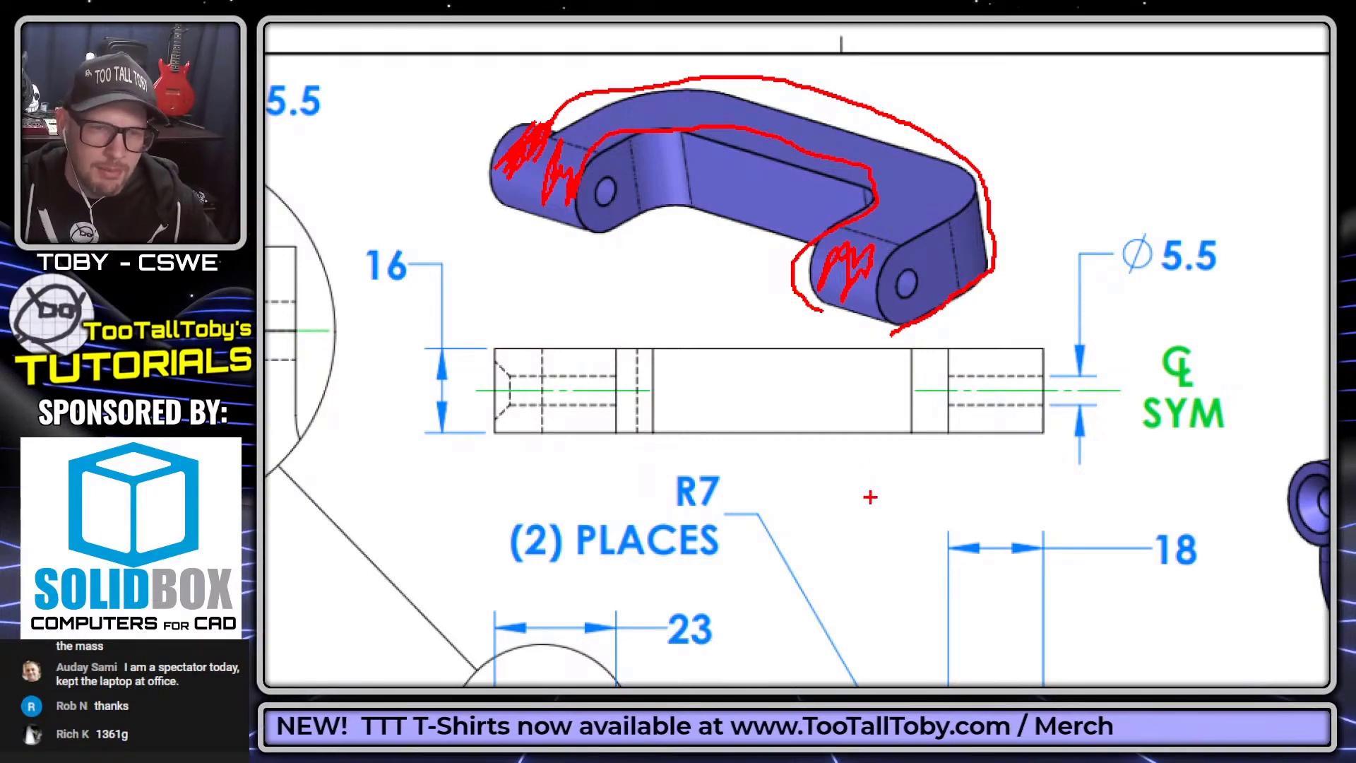
scroll(872, 488, down, 4)
scroll(485, 292, down, 3)
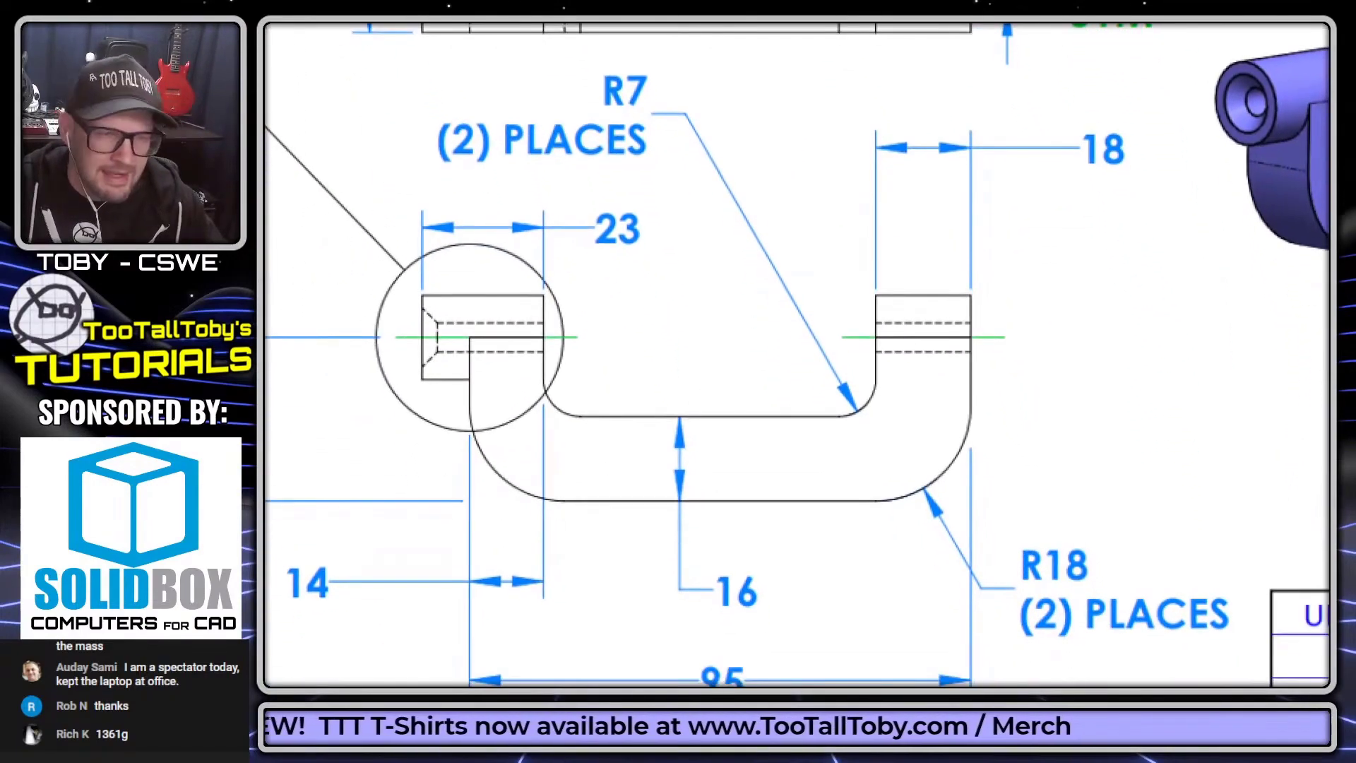
mouse_move(470, 302)
mouse_down()
mouse_move(483, 465)
mouse_move(514, 490)
mouse_move(594, 502)
mouse_move(893, 507)
mouse_move(958, 448)
mouse_move(981, 326)
mouse_move(981, 285)
mouse_move(865, 297)
mouse_move(871, 403)
mouse_move(818, 422)
mouse_move(582, 423)
mouse_move(543, 403)
mouse_move(548, 302)
mouse_move(476, 298)
mouse_up()
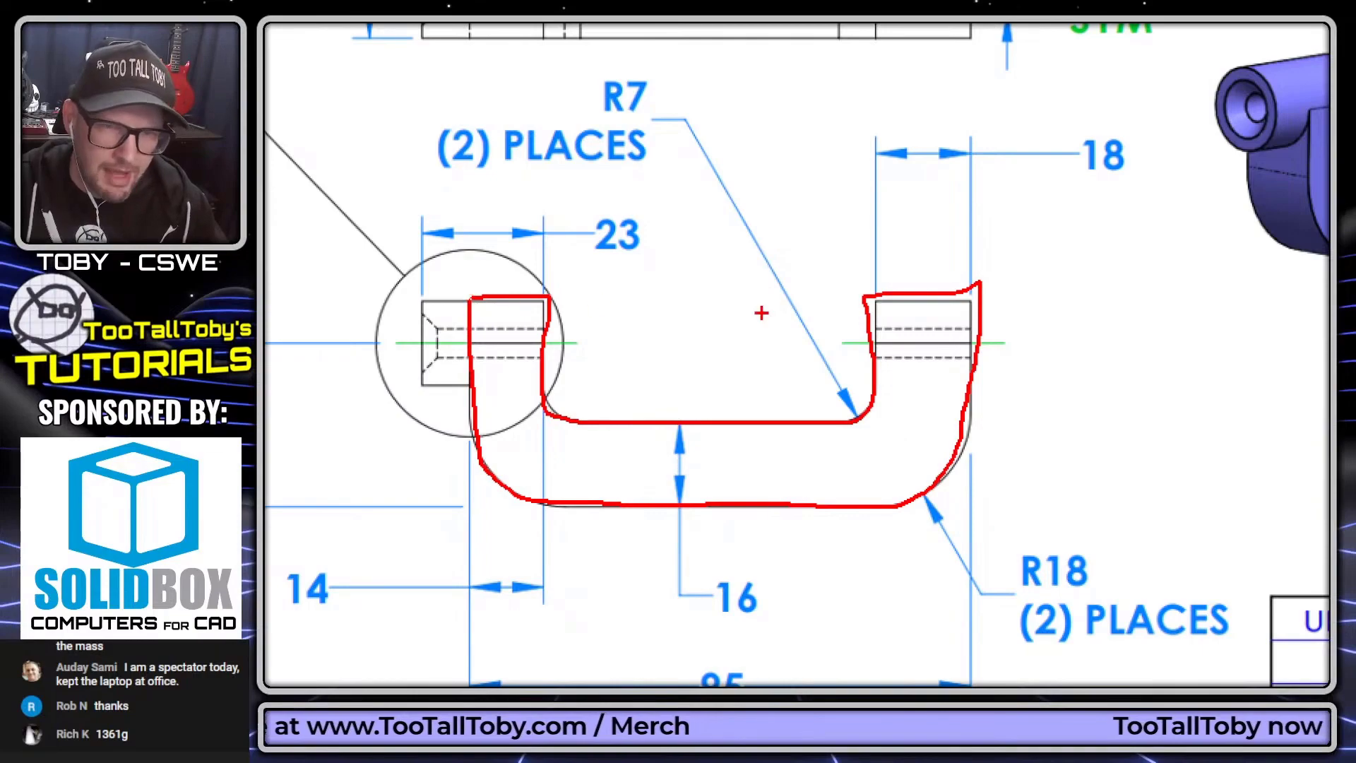
drag(1185, 193, 710, 315)
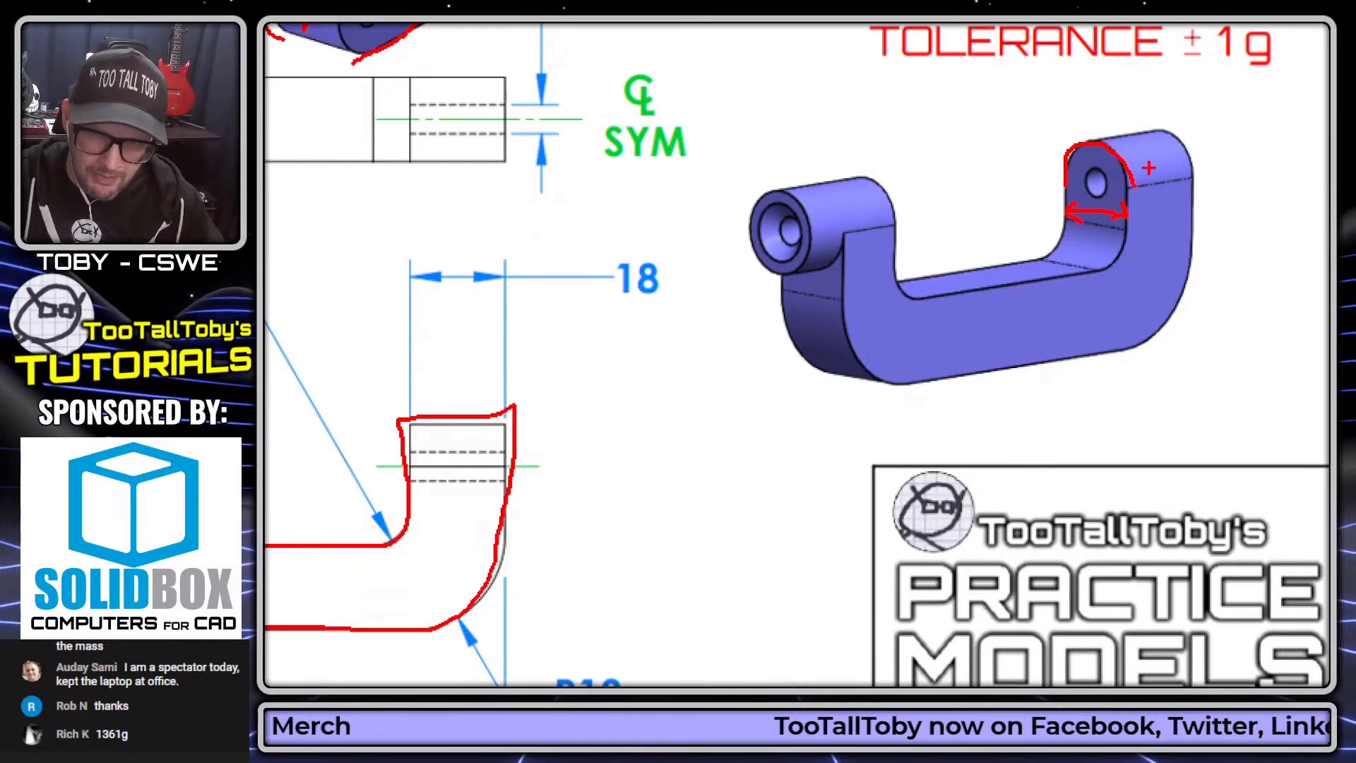
mouse_move(899, 224)
mouse_down()
mouse_move(885, 185)
mouse_move(834, 188)
mouse_move(823, 225)
mouse_up()
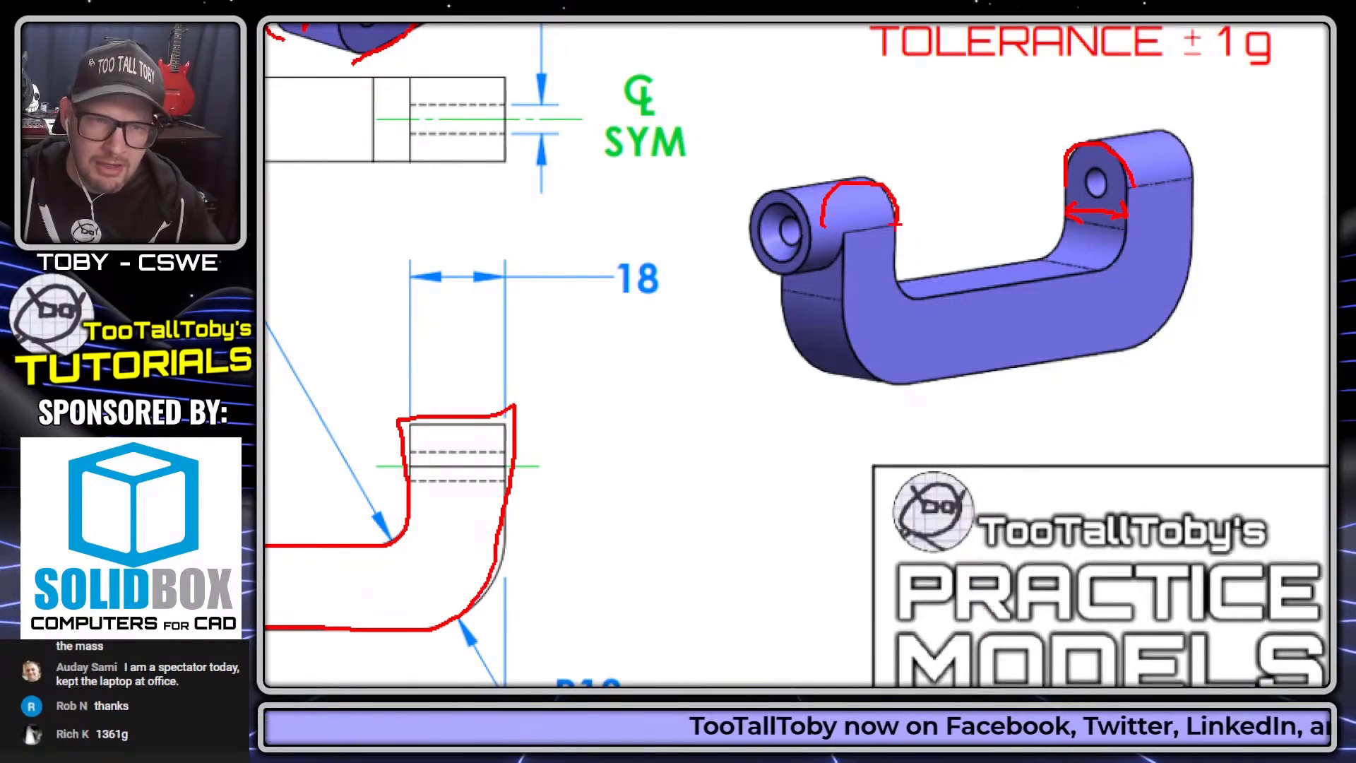
drag(897, 227, 812, 239)
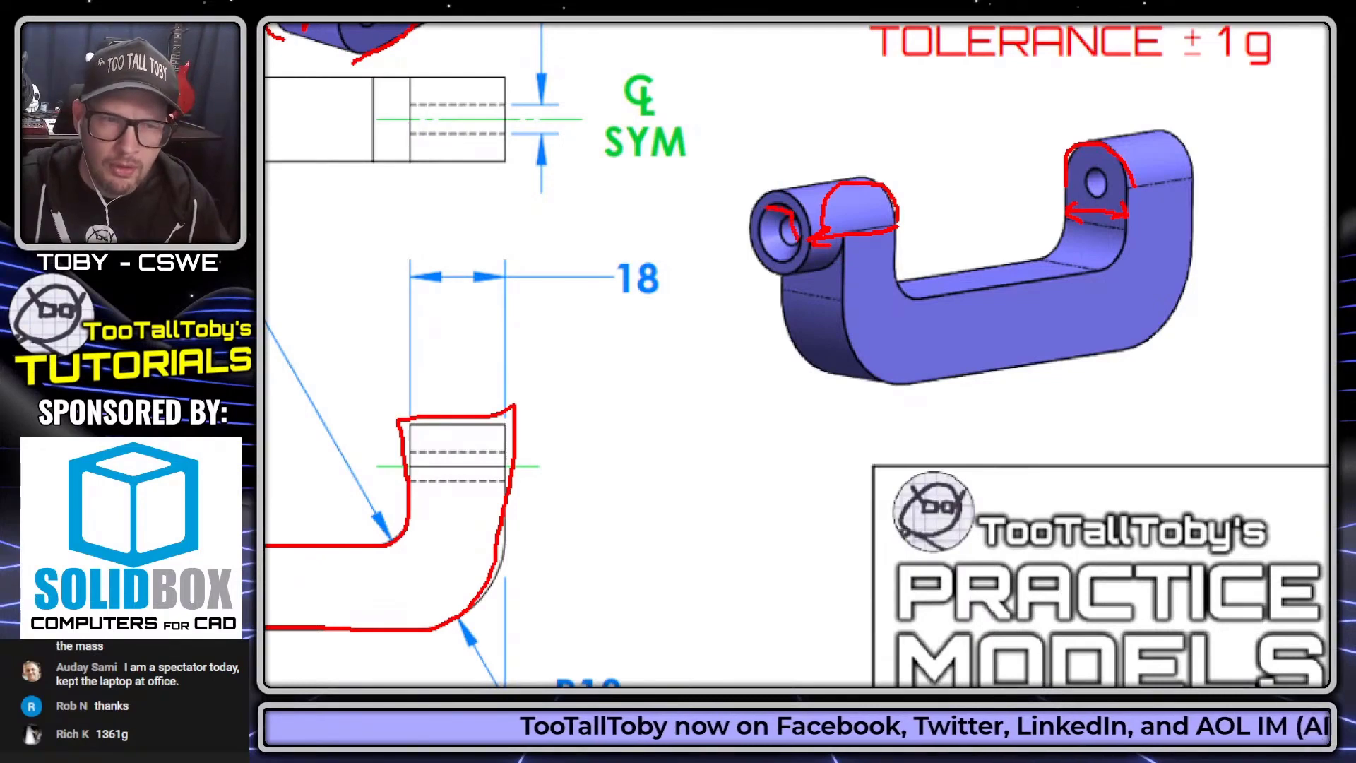
mouse_move(777, 263)
mouse_down()
mouse_move(765, 211)
mouse_move(1107, 177)
mouse_move(1190, 182)
mouse_move(830, 227)
mouse_move(777, 261)
mouse_up()
Clear the drawing markup and stretch the SOLIDWORKS window's right and left edges across the shared area.
key(Escape)
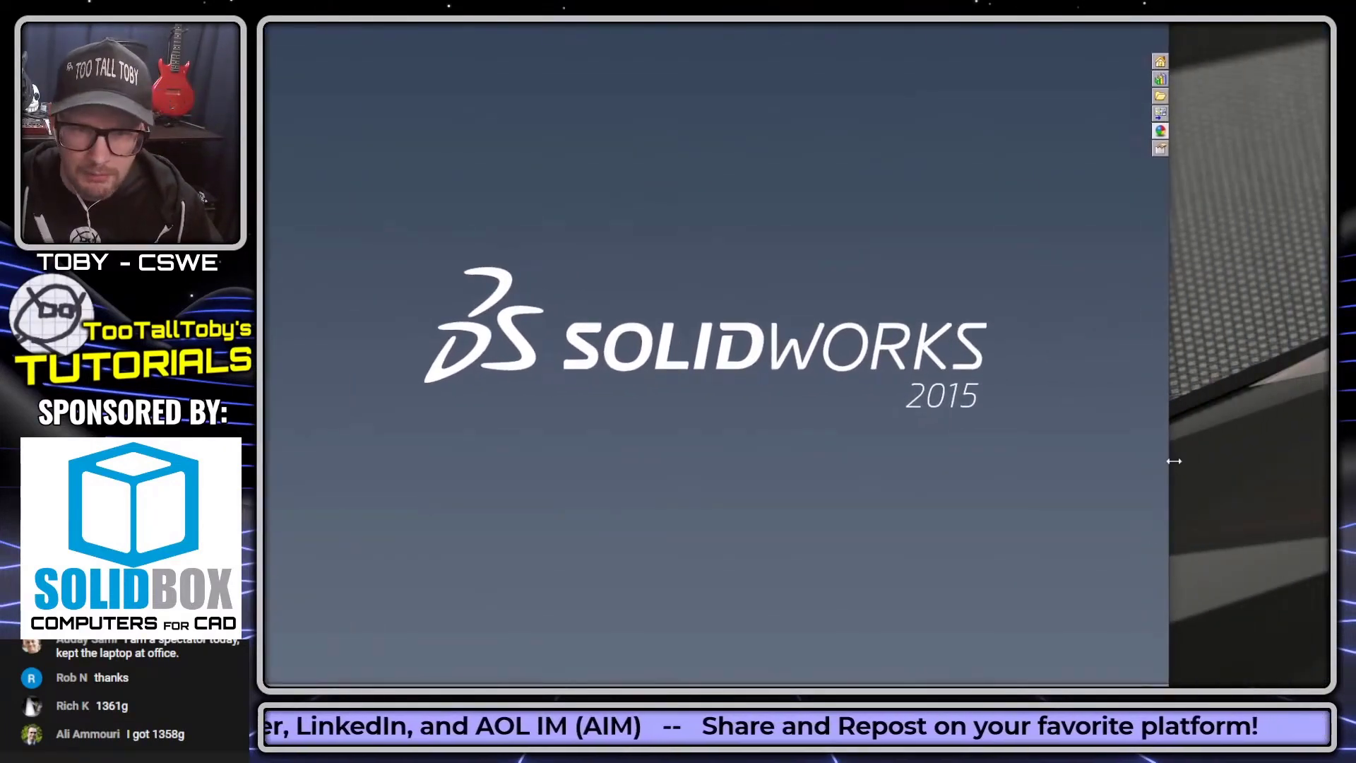
drag(1171, 461, 1326, 461)
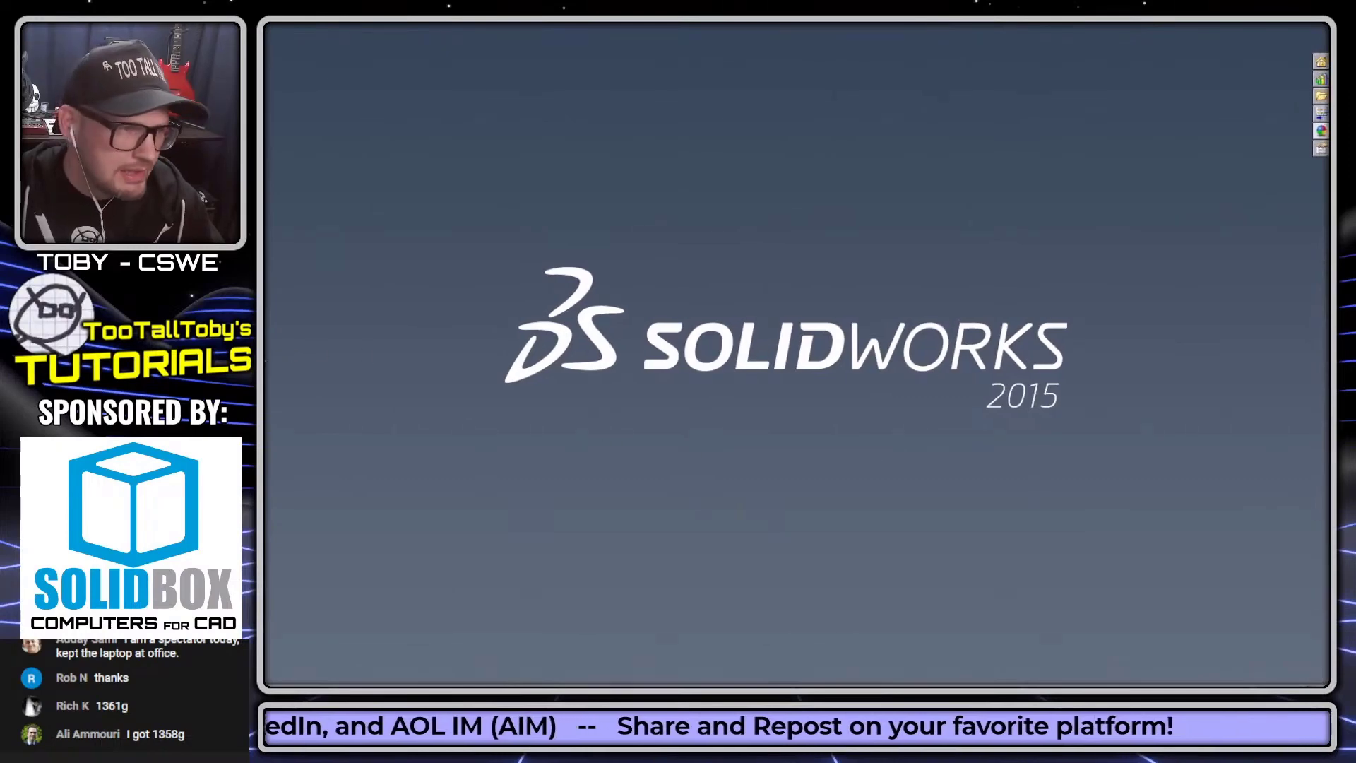
drag(245, 355, 264, 356)
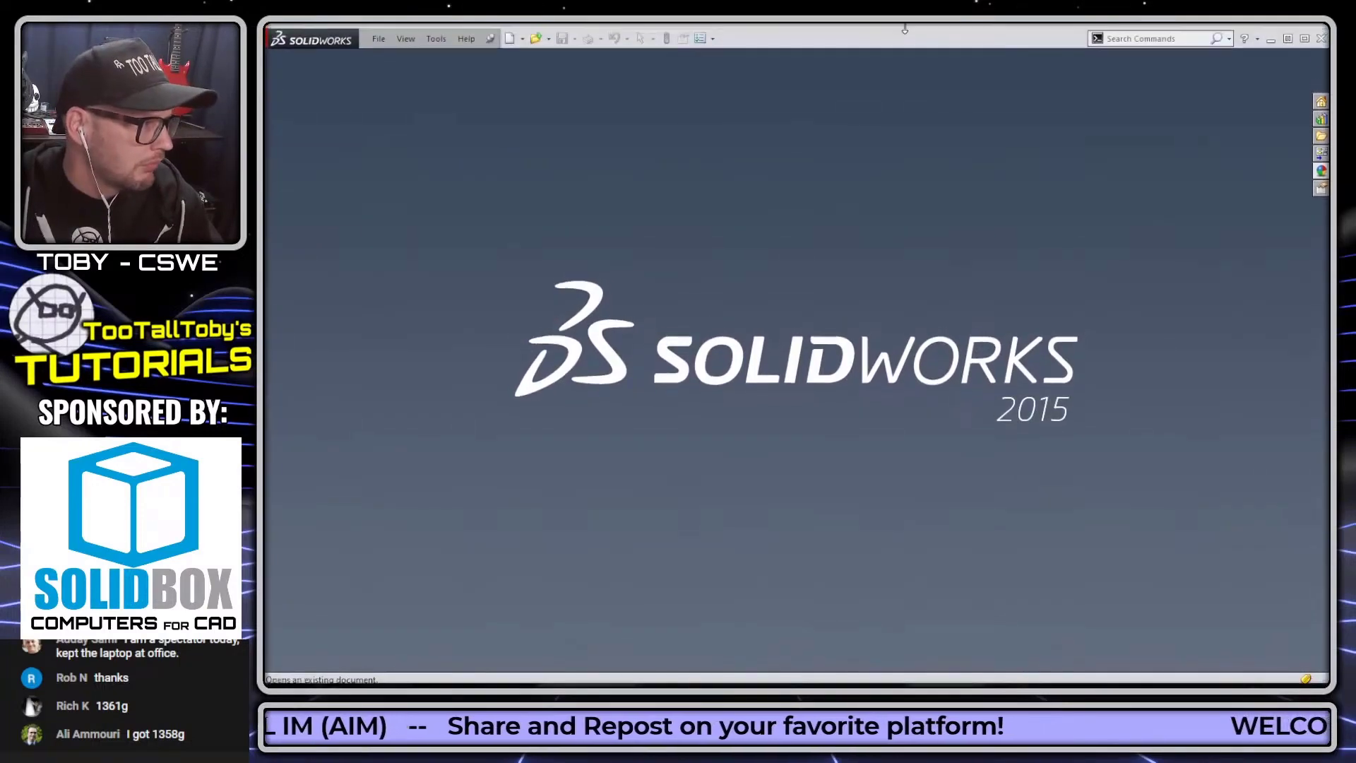
Create Part1 from the default Part template in the Templates list.
click(510, 38)
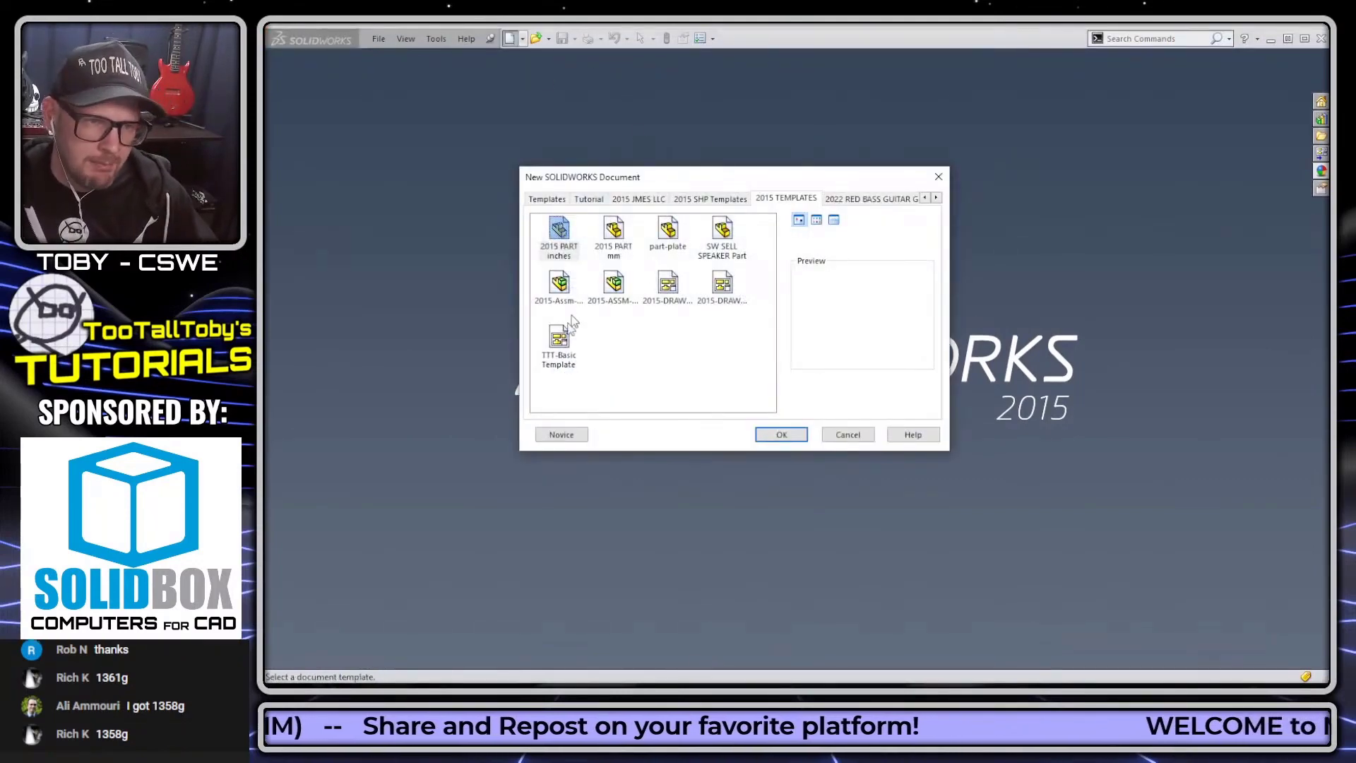
click(547, 199)
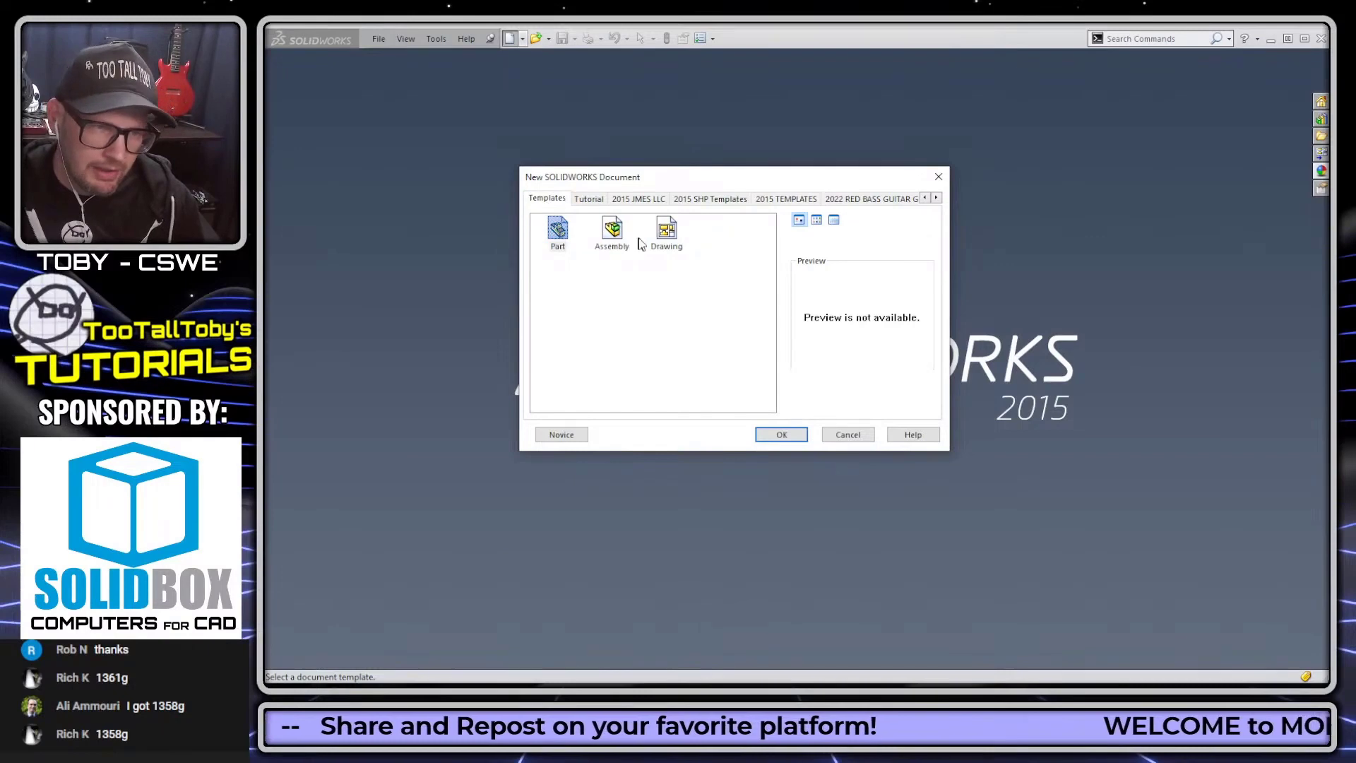
click(560, 433)
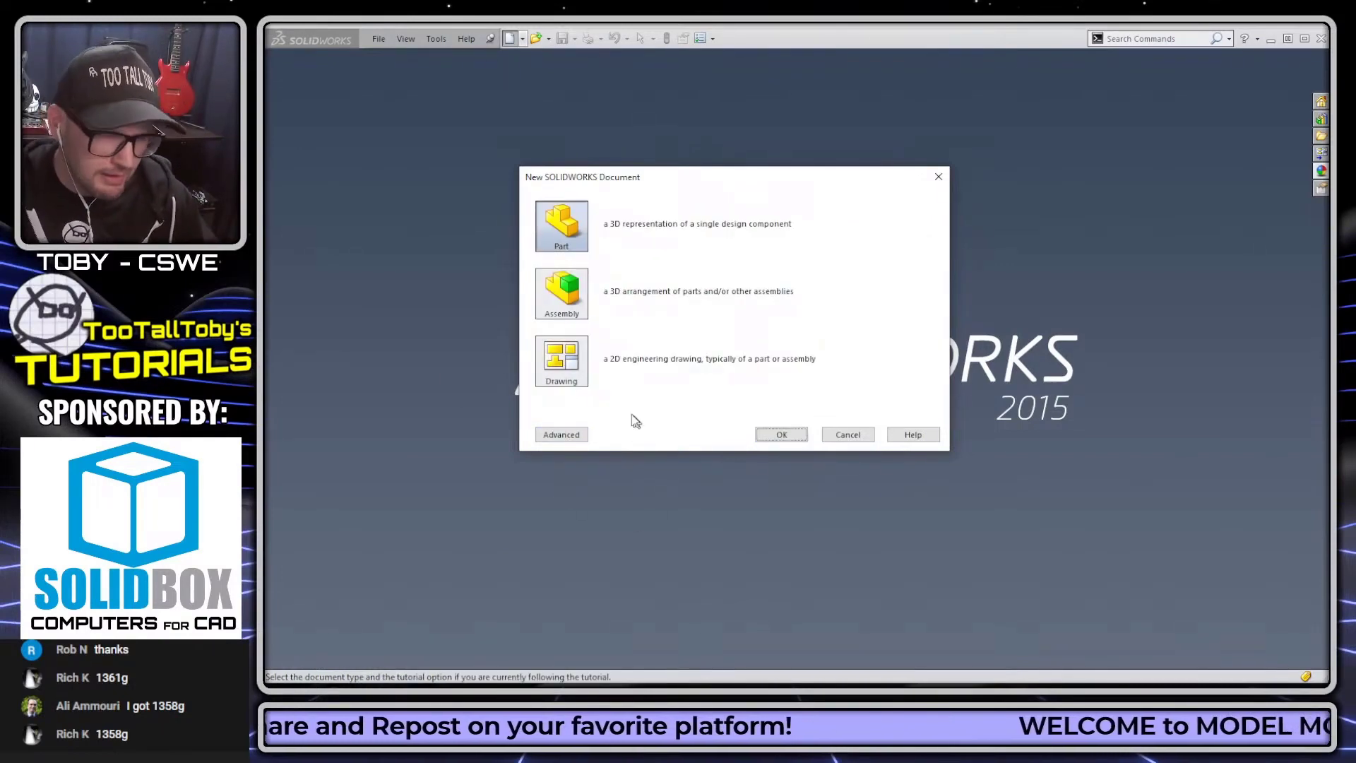
mouse_move(592, 426)
mouse_down()
mouse_move(691, 455)
mouse_move(733, 492)
mouse_up()
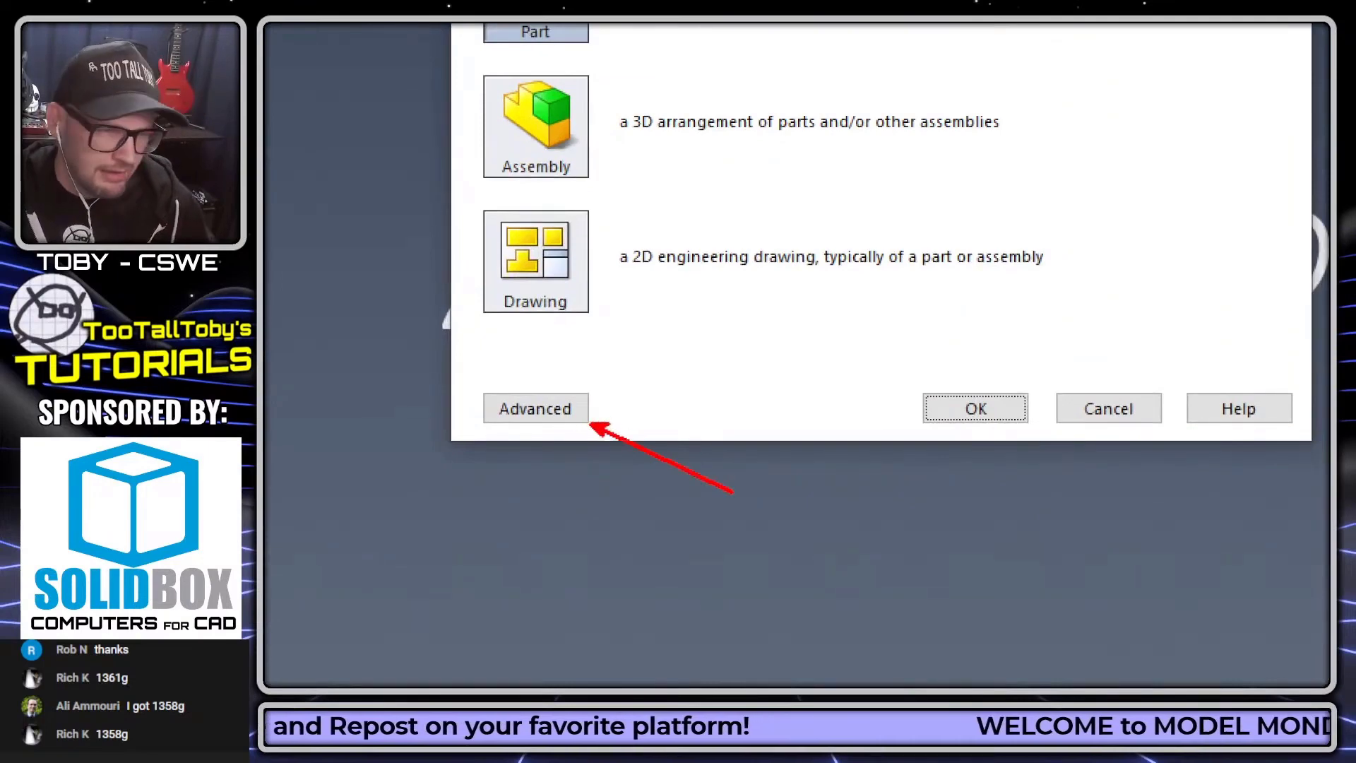
key(Escape)
click(564, 435)
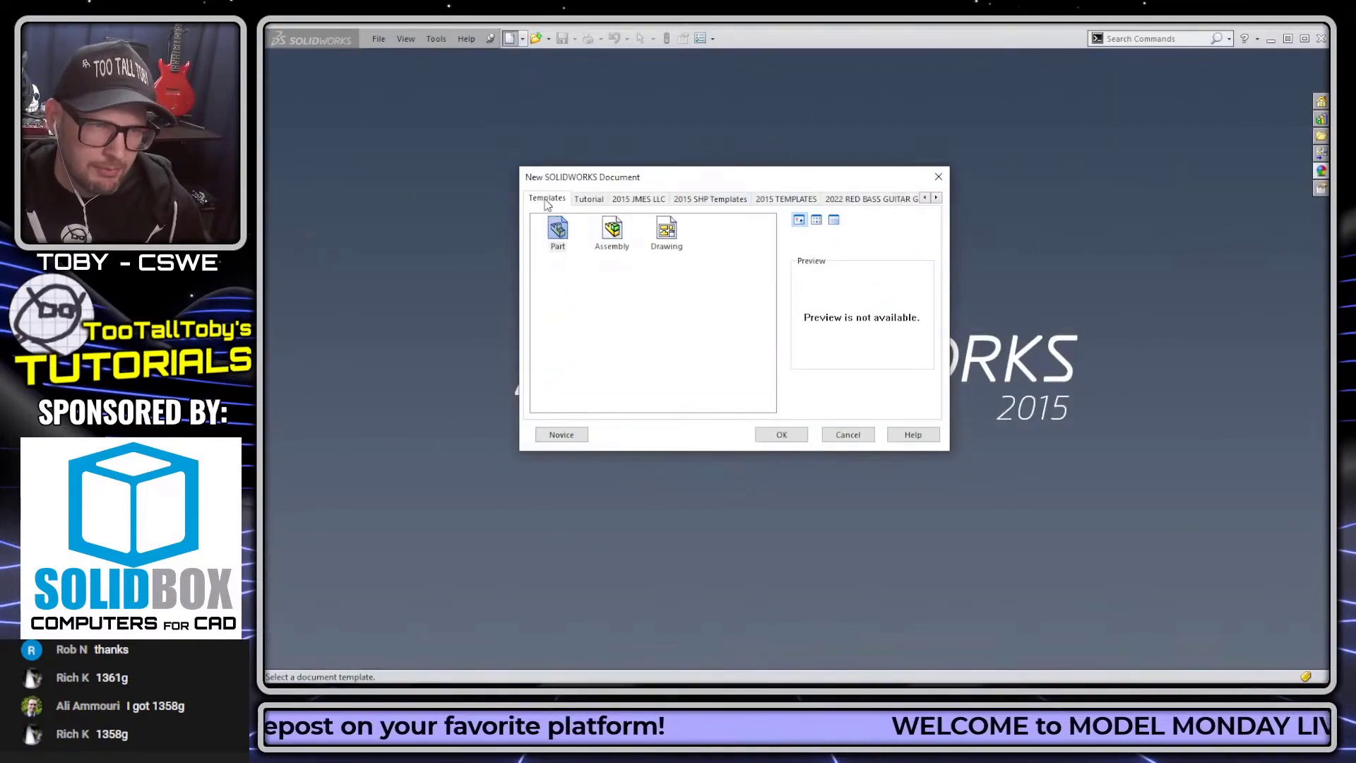
double_click(558, 230)
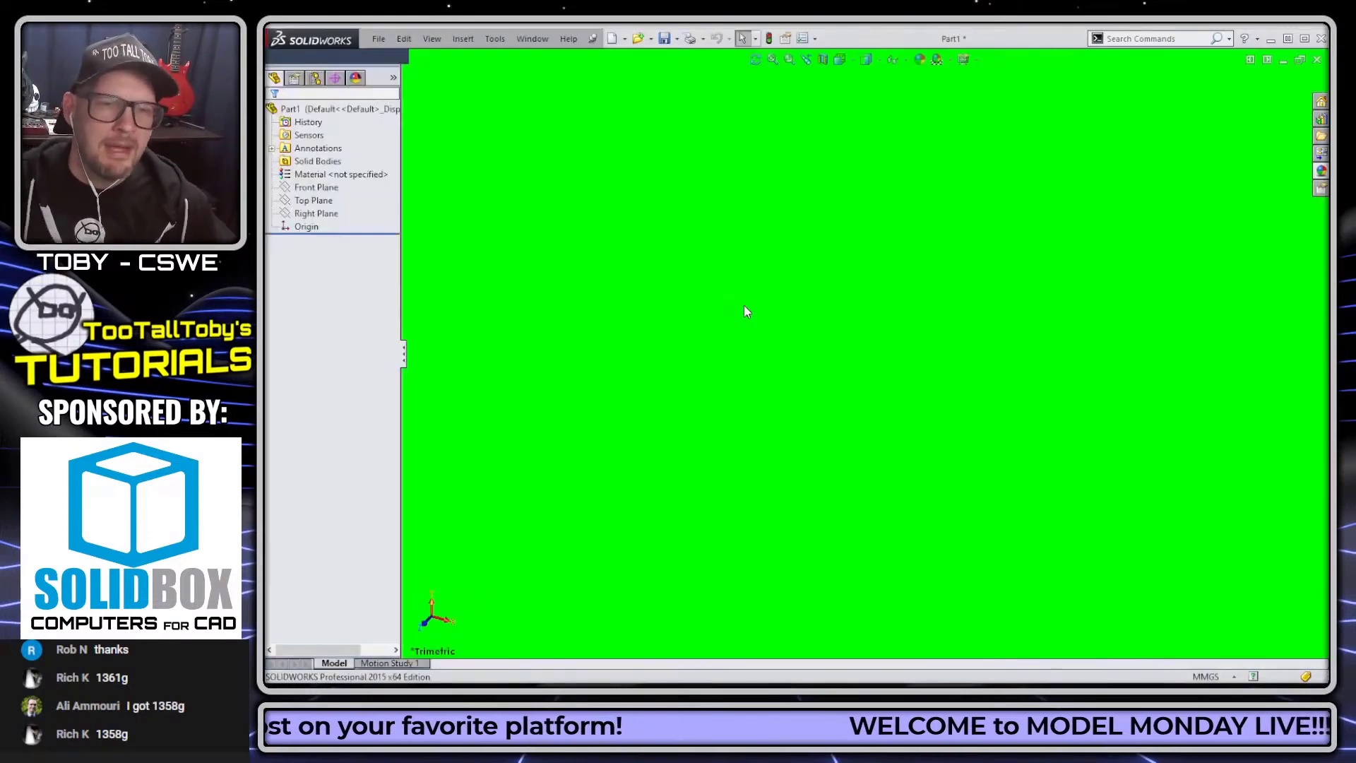
Use the document scene and apply Plain White as Part1's background.
click(949, 116)
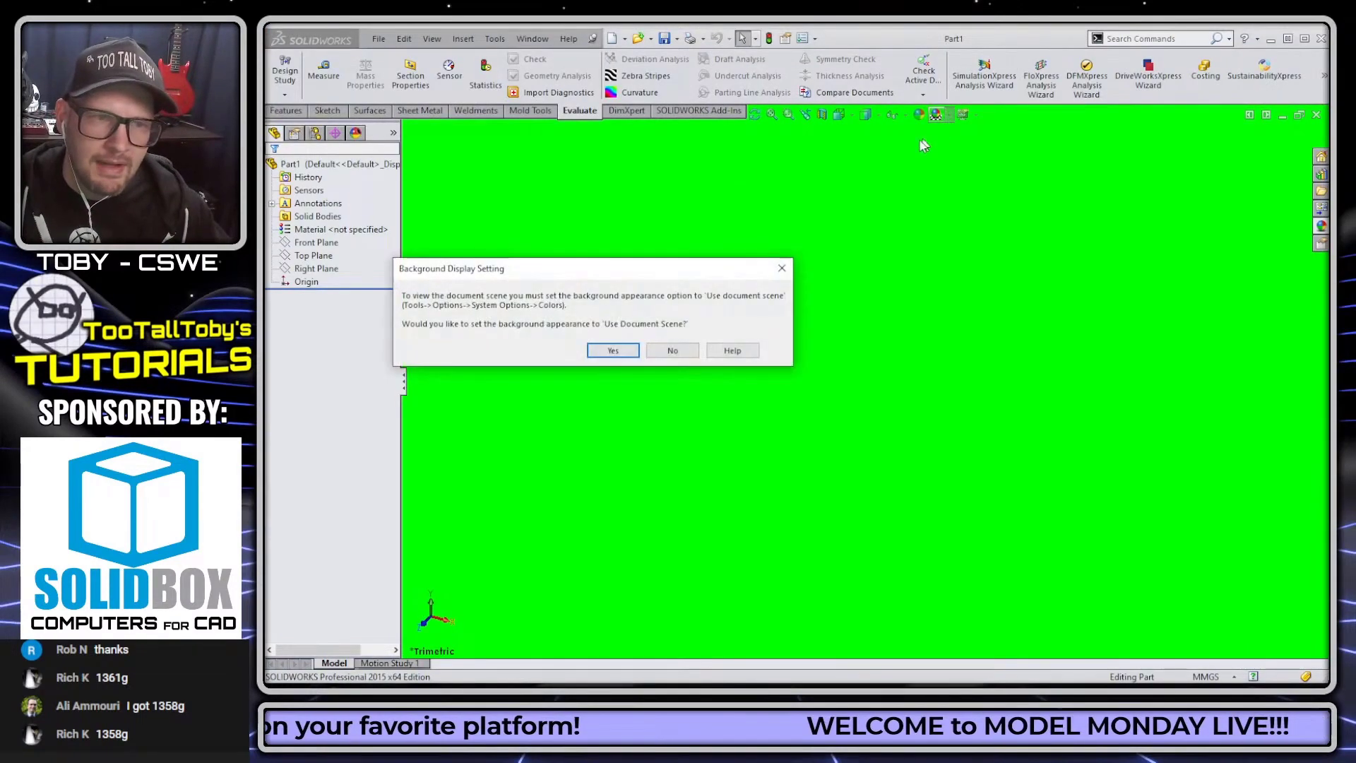
click(615, 349)
click(976, 147)
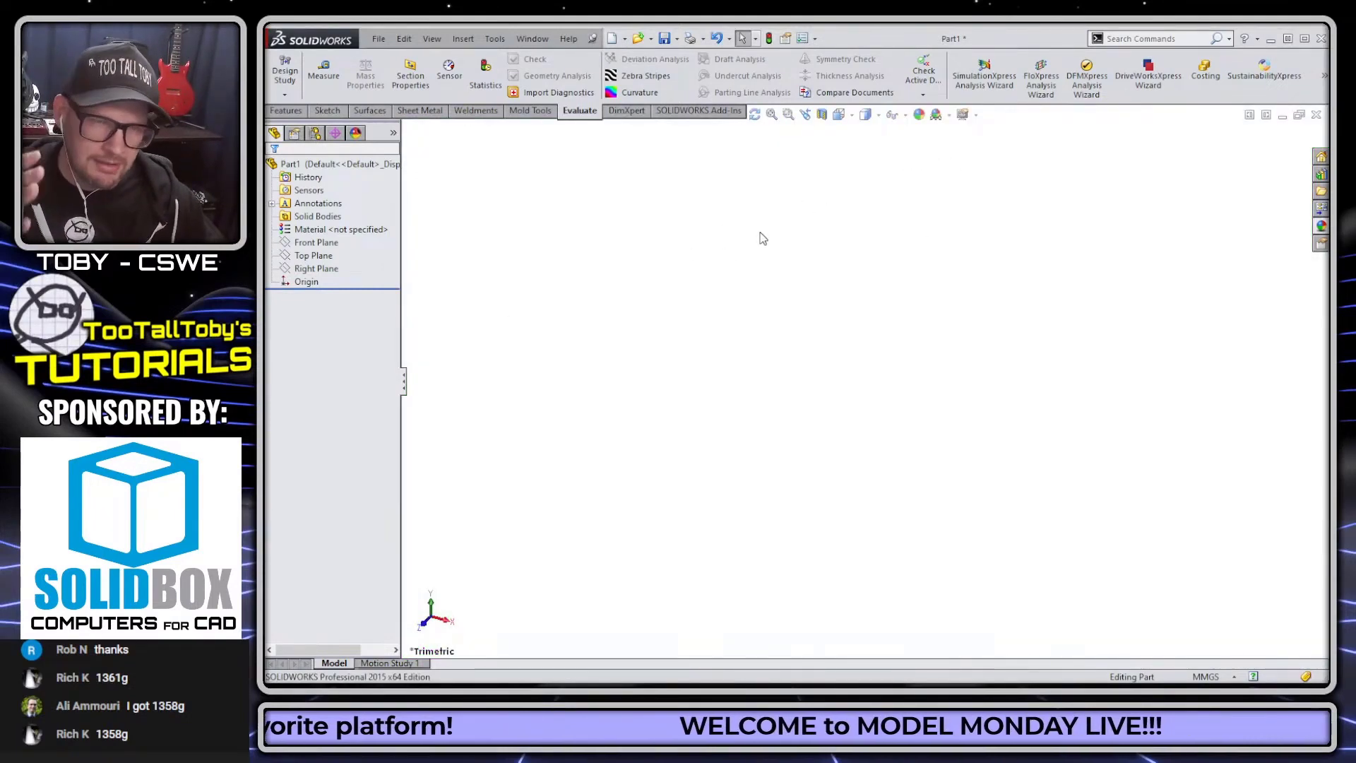
click(803, 41)
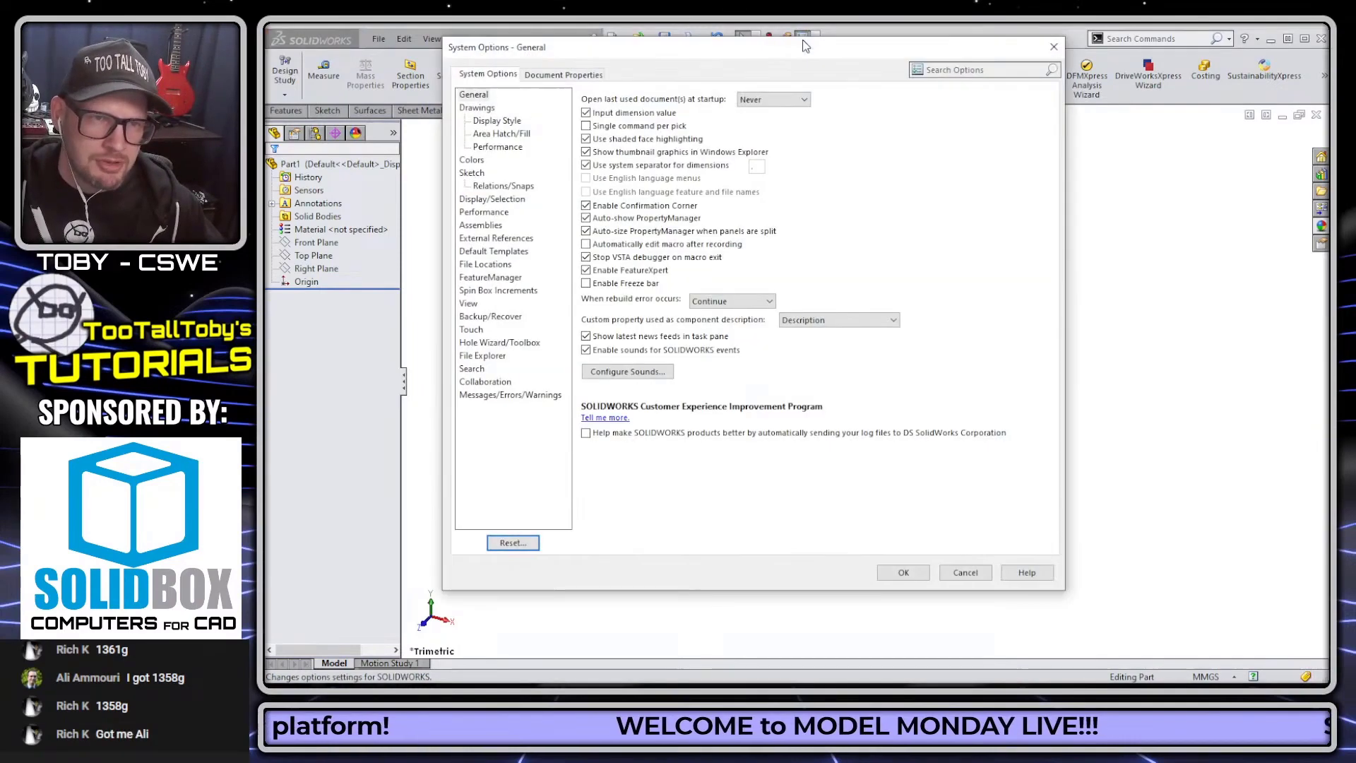
click(564, 74)
click(469, 187)
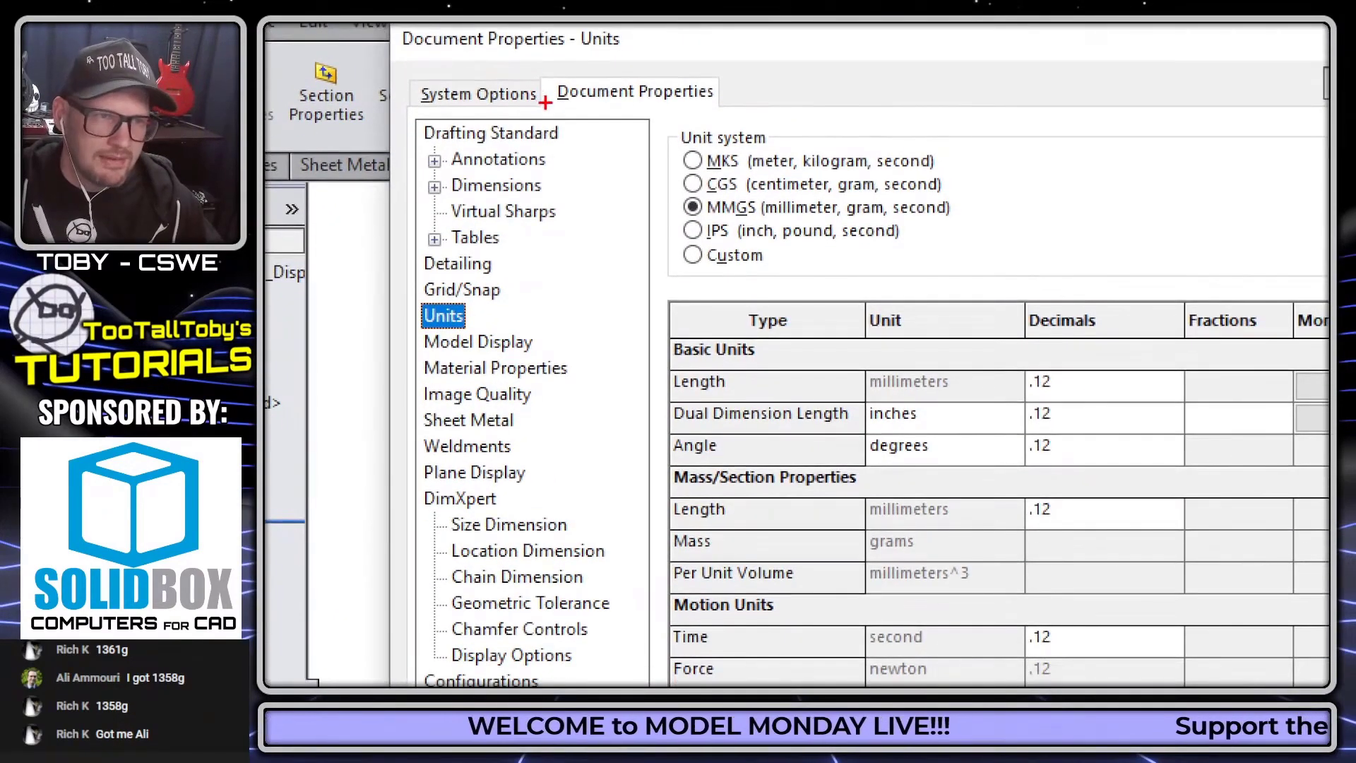
mouse_move(545, 103)
mouse_down()
mouse_move(560, 70)
mouse_move(667, 80)
mouse_up()
mouse_move(558, 108)
mouse_down()
mouse_move(479, 90)
mouse_move(418, 113)
mouse_move(392, 279)
mouse_move(418, 561)
mouse_up()
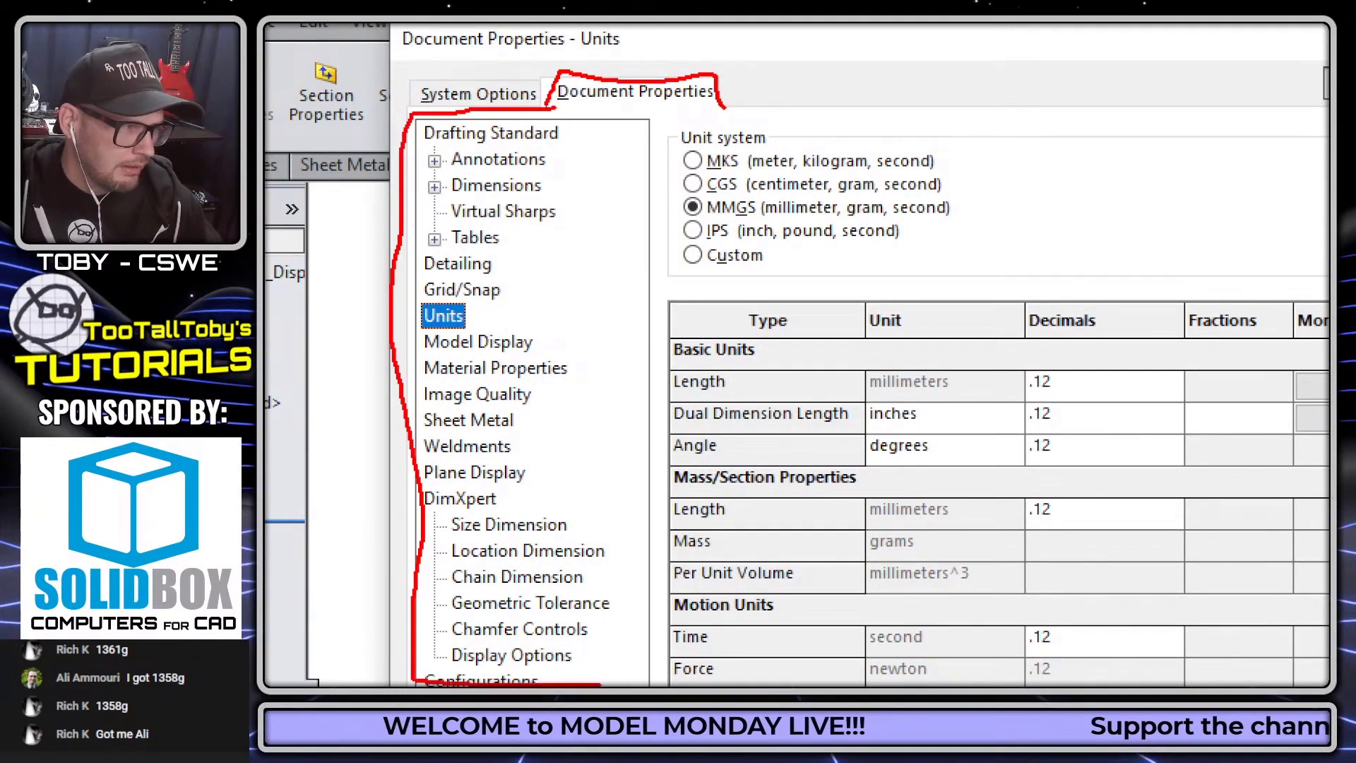
mouse_move(601, 682)
mouse_down()
mouse_move(585, 556)
mouse_move(613, 172)
mouse_up()
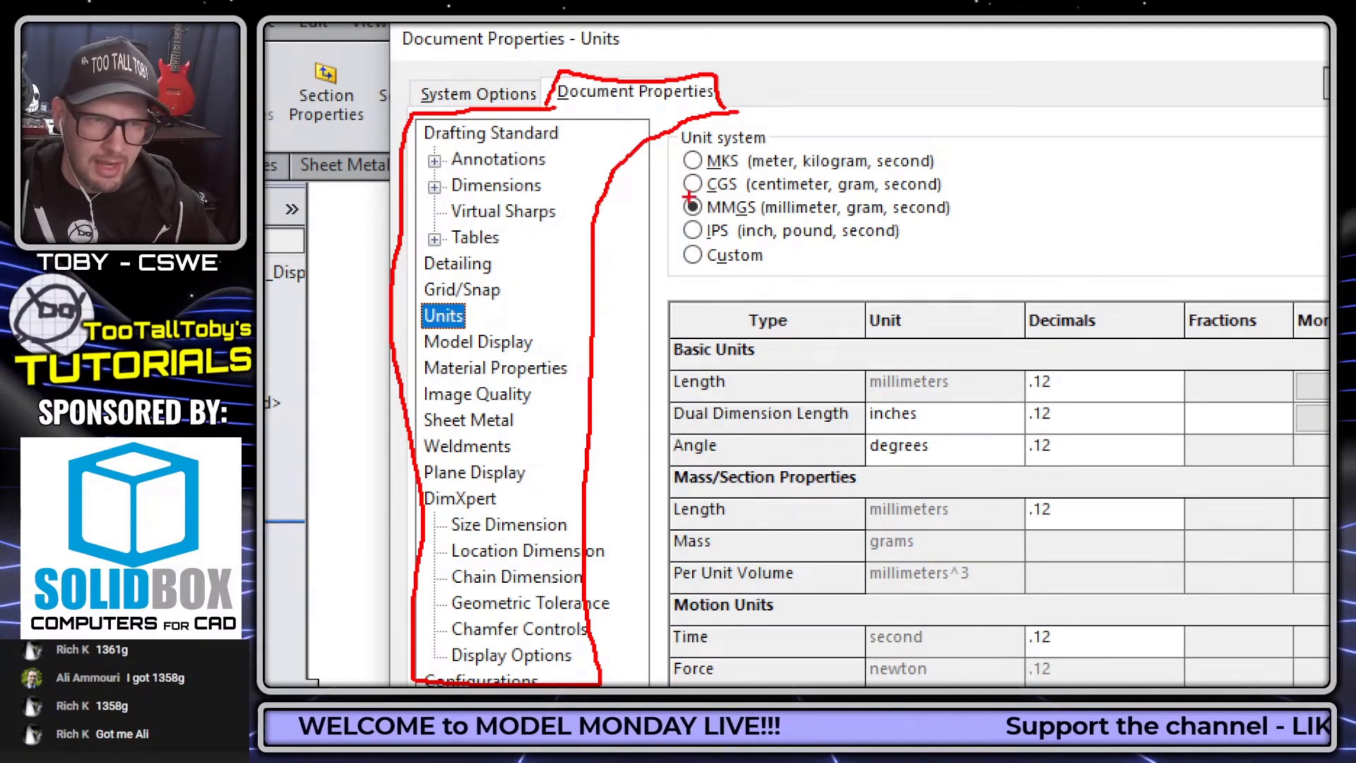
drag(720, 210, 846, 213)
drag(671, 243, 796, 246)
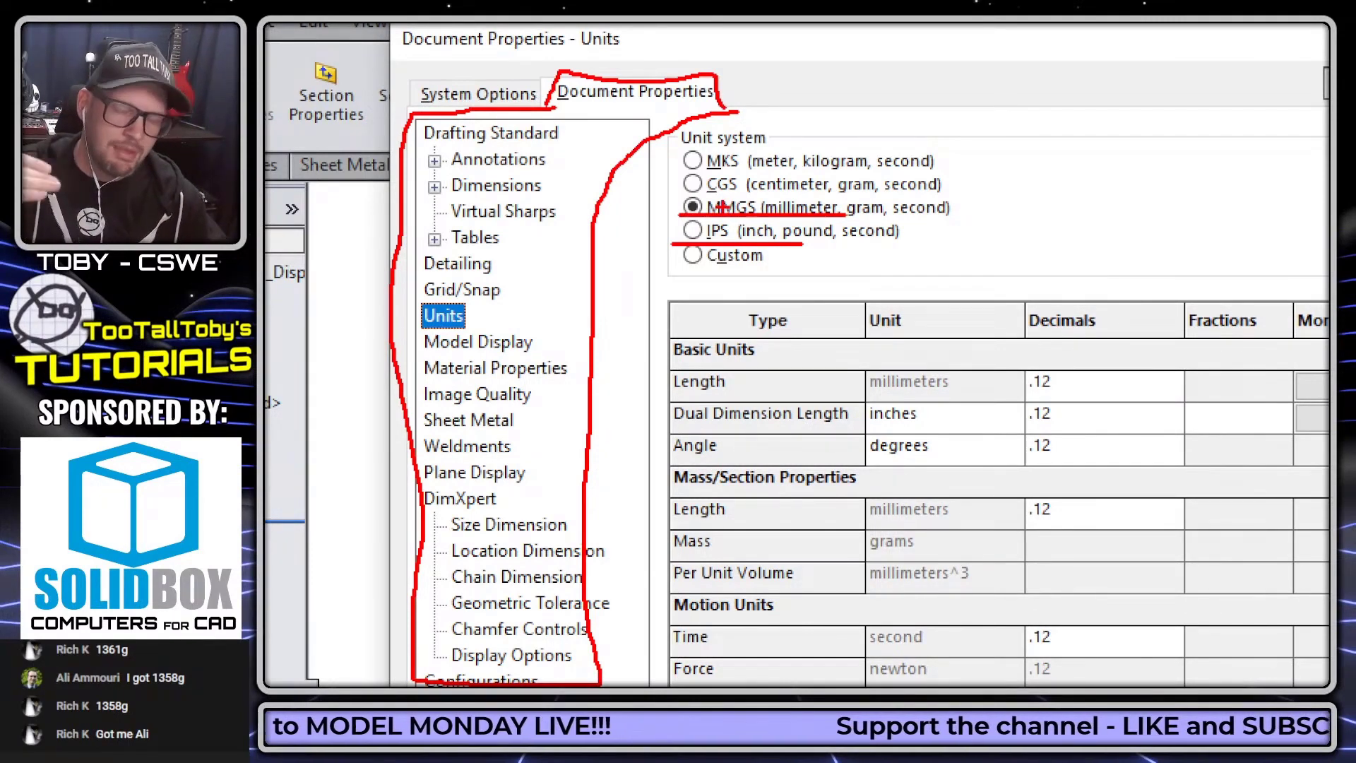
key(Escape)
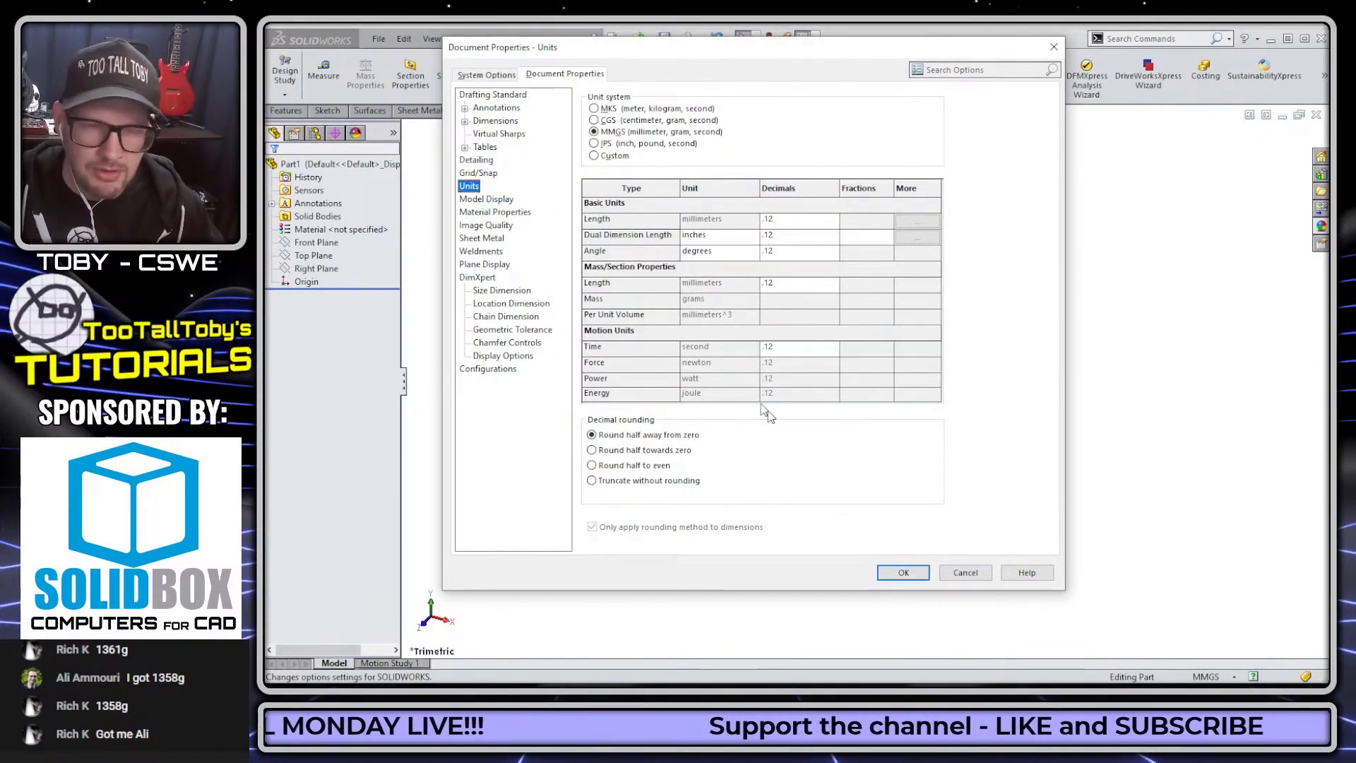
click(902, 573)
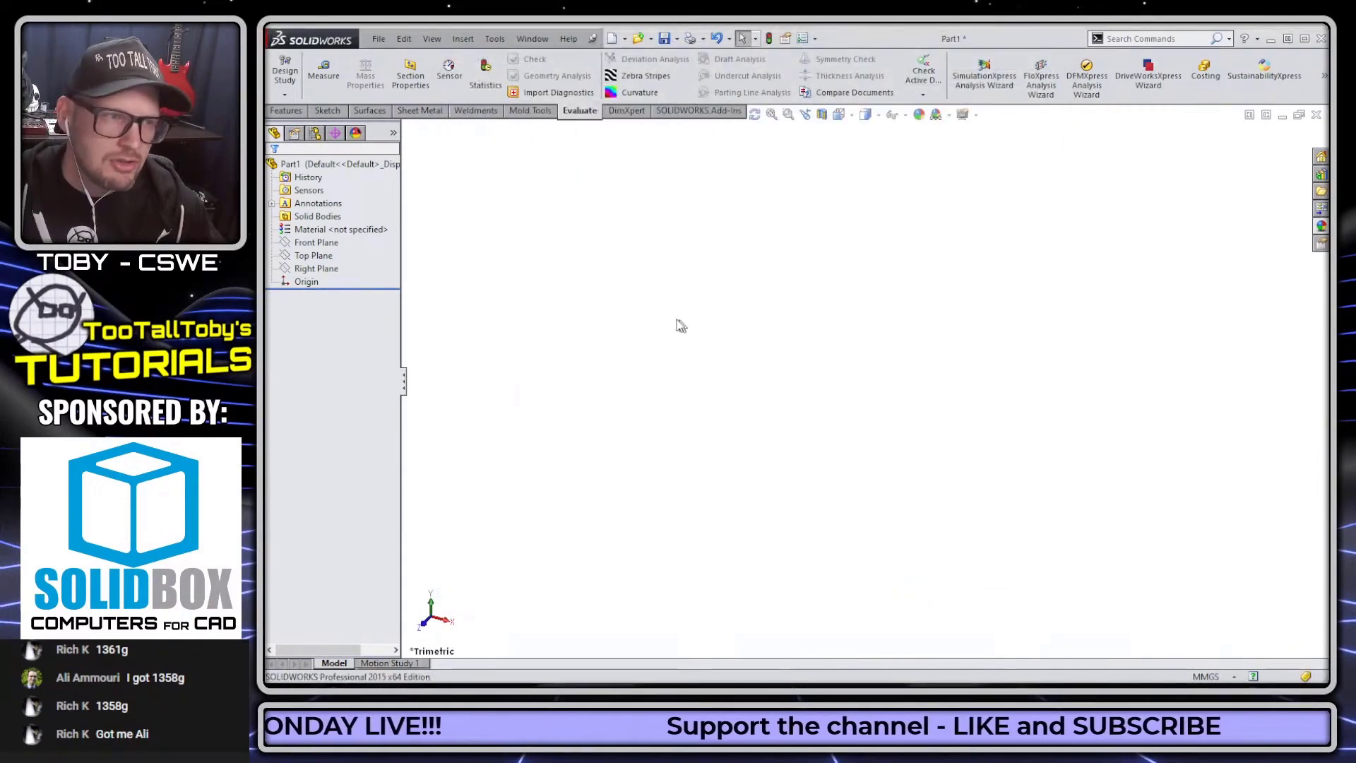
Begin a line sketch on the Front Plane, viewed normal to it.
click(316, 242)
key(ctrl+8)
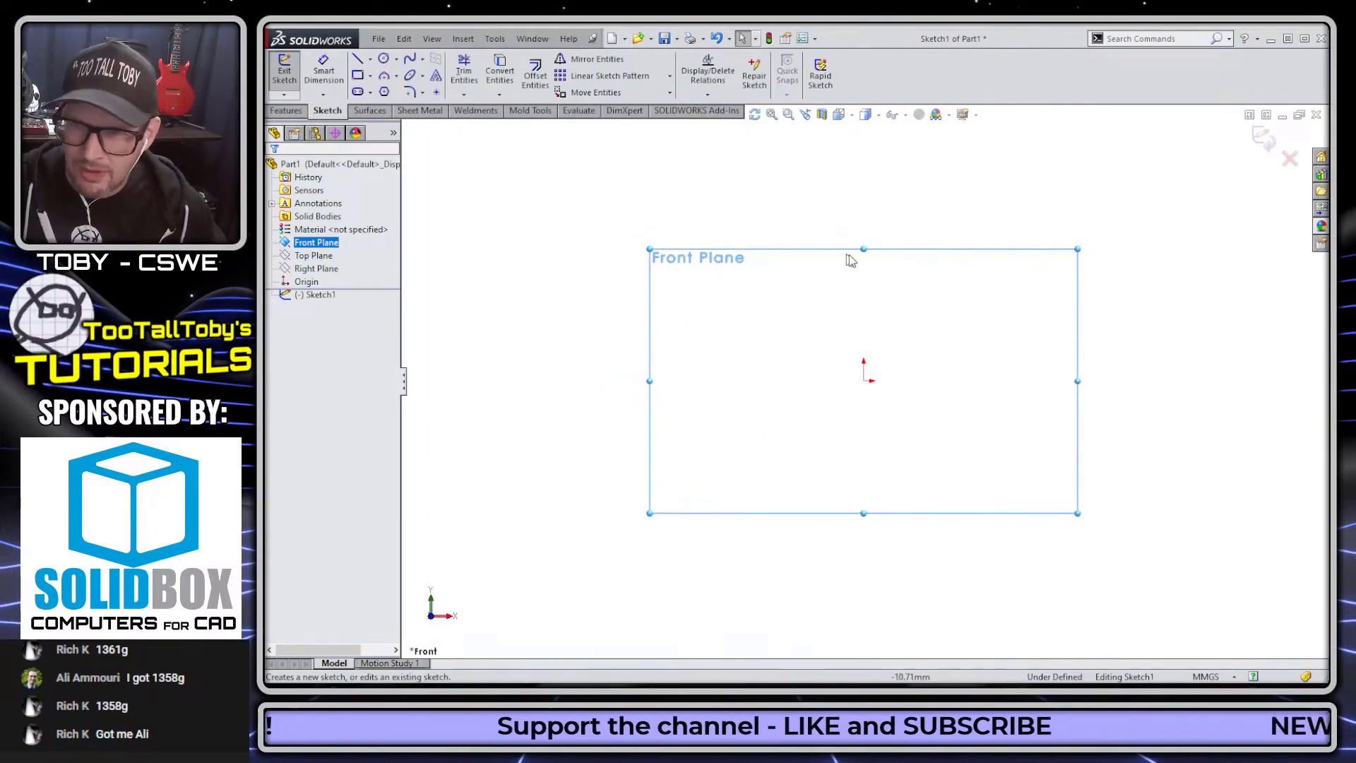
key(s)
click(768, 308)
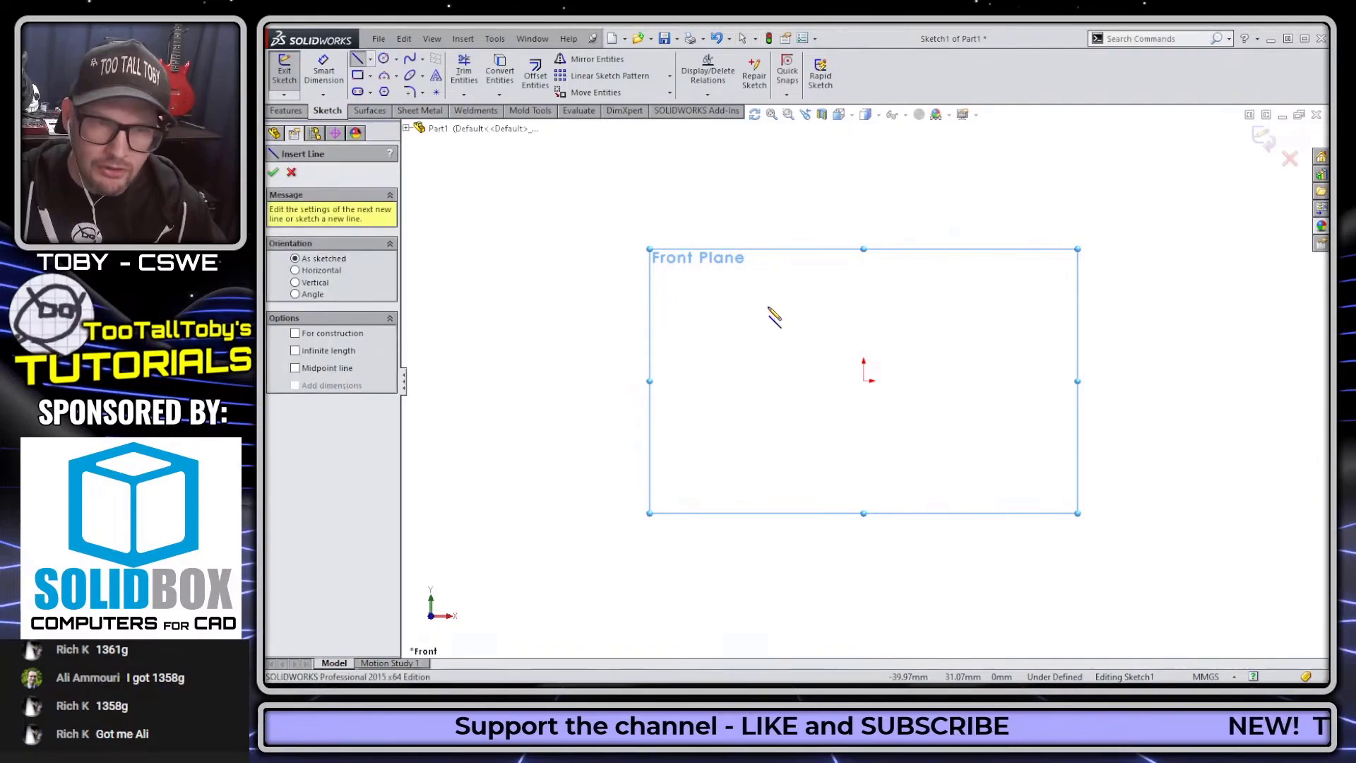
Draw the outer right edge, rounded lower corners, bottom, left edge and left arm top.
click(863, 217)
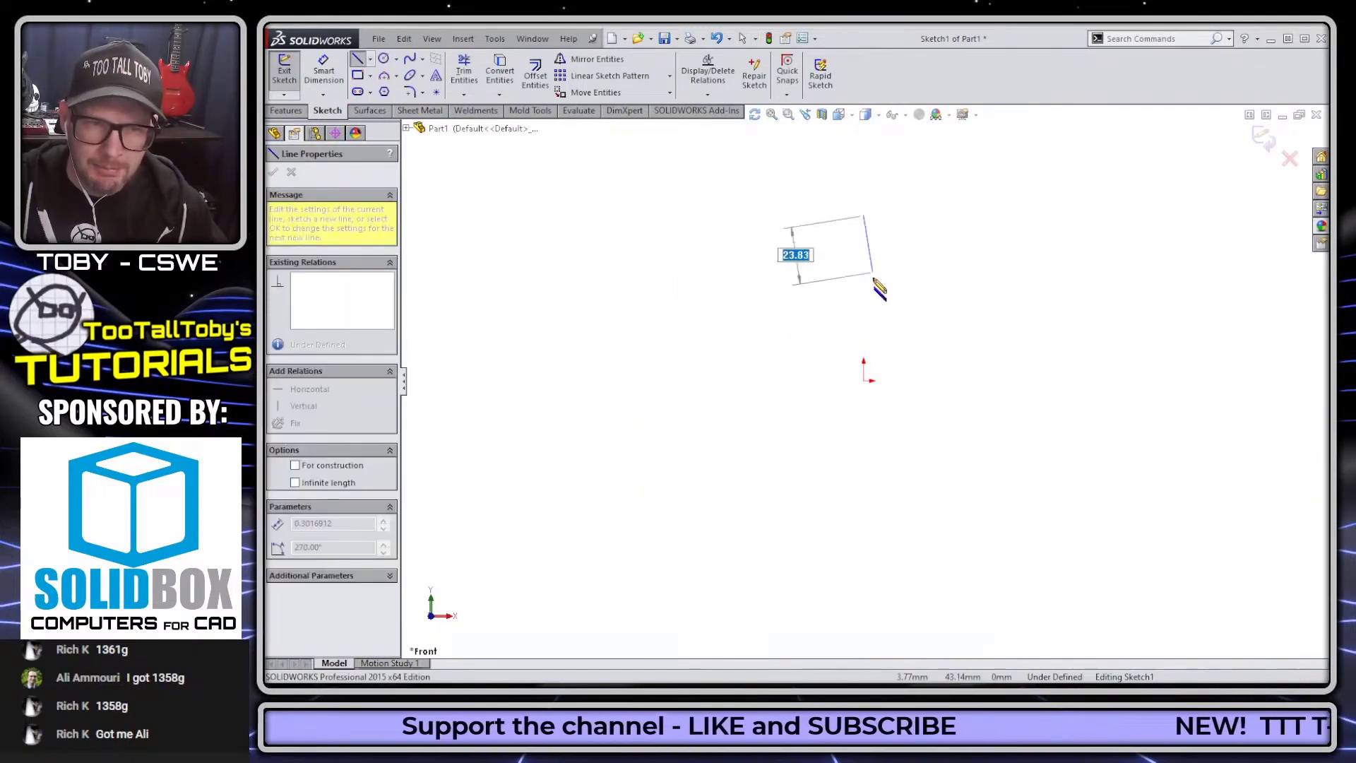
click(863, 325)
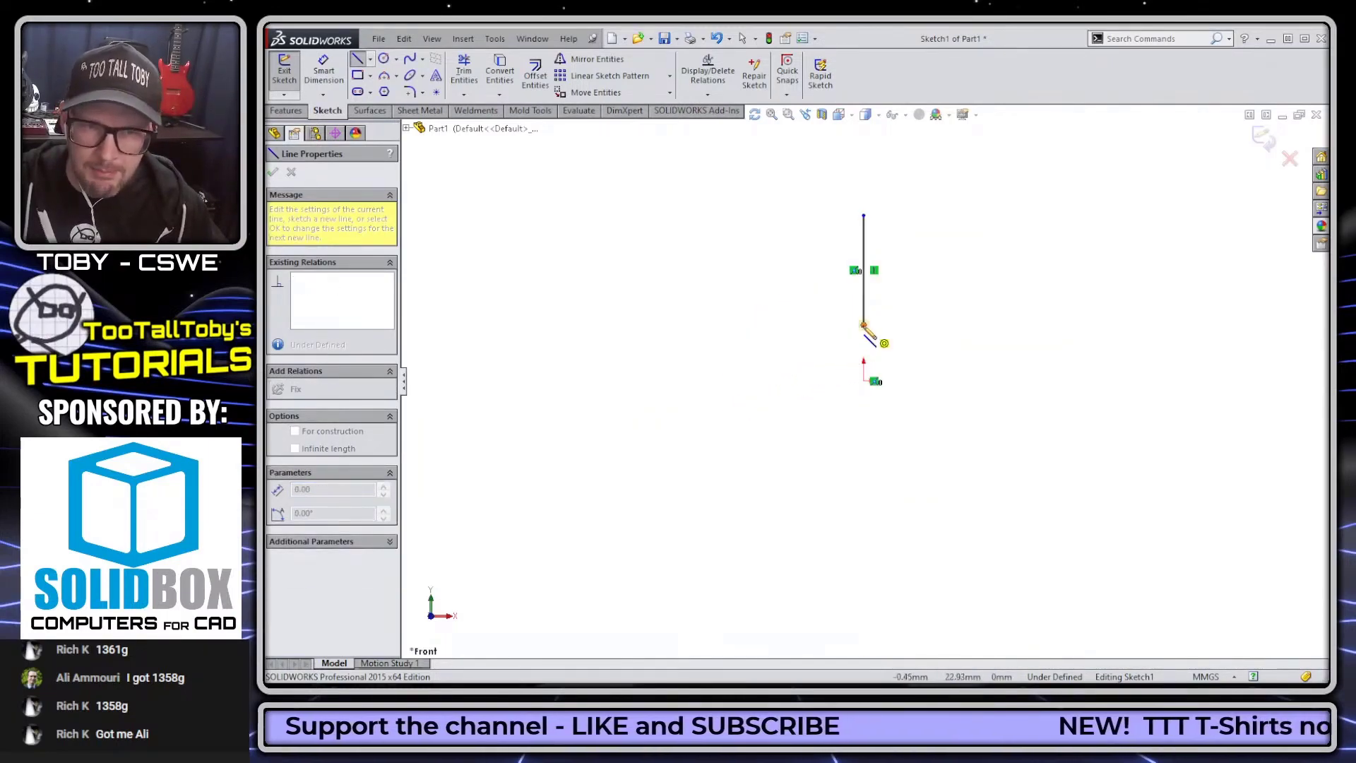
mouse_move(864, 325)
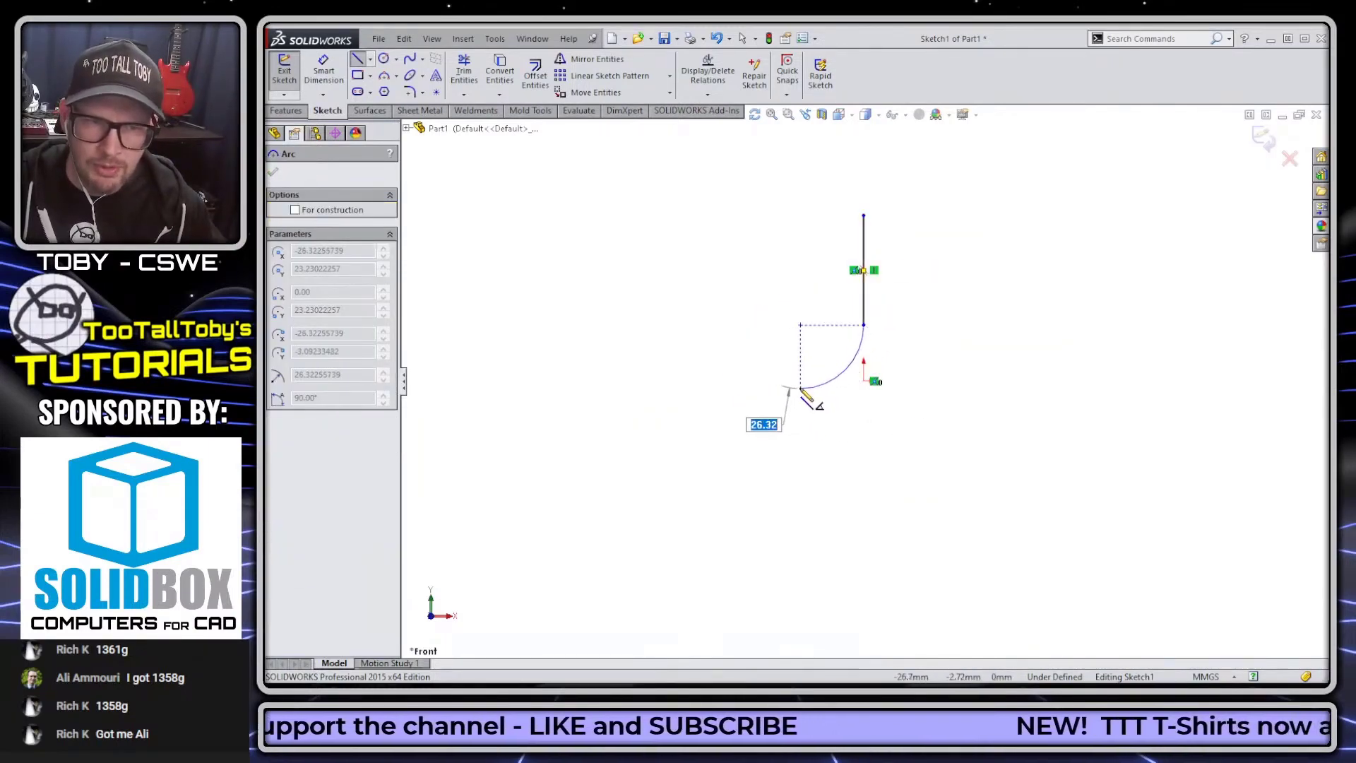
click(805, 386)
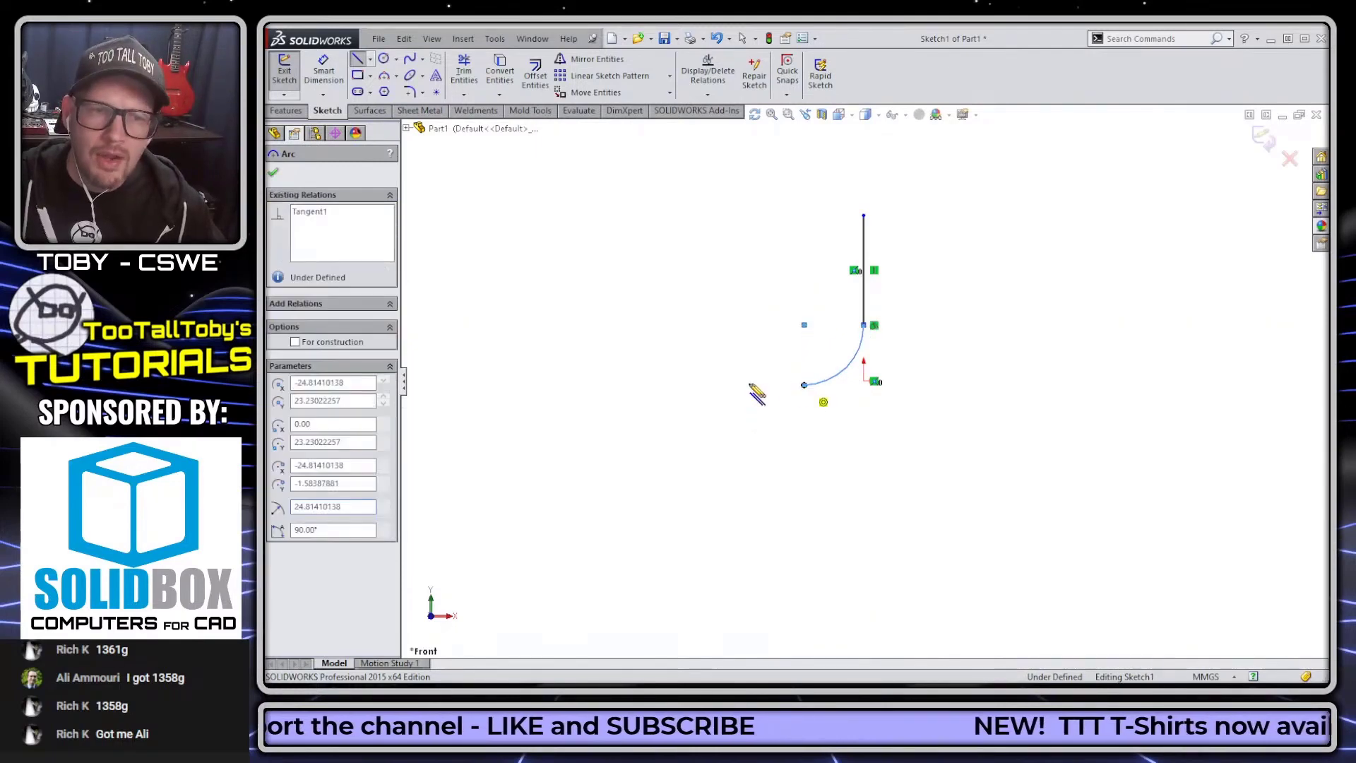
click(627, 386)
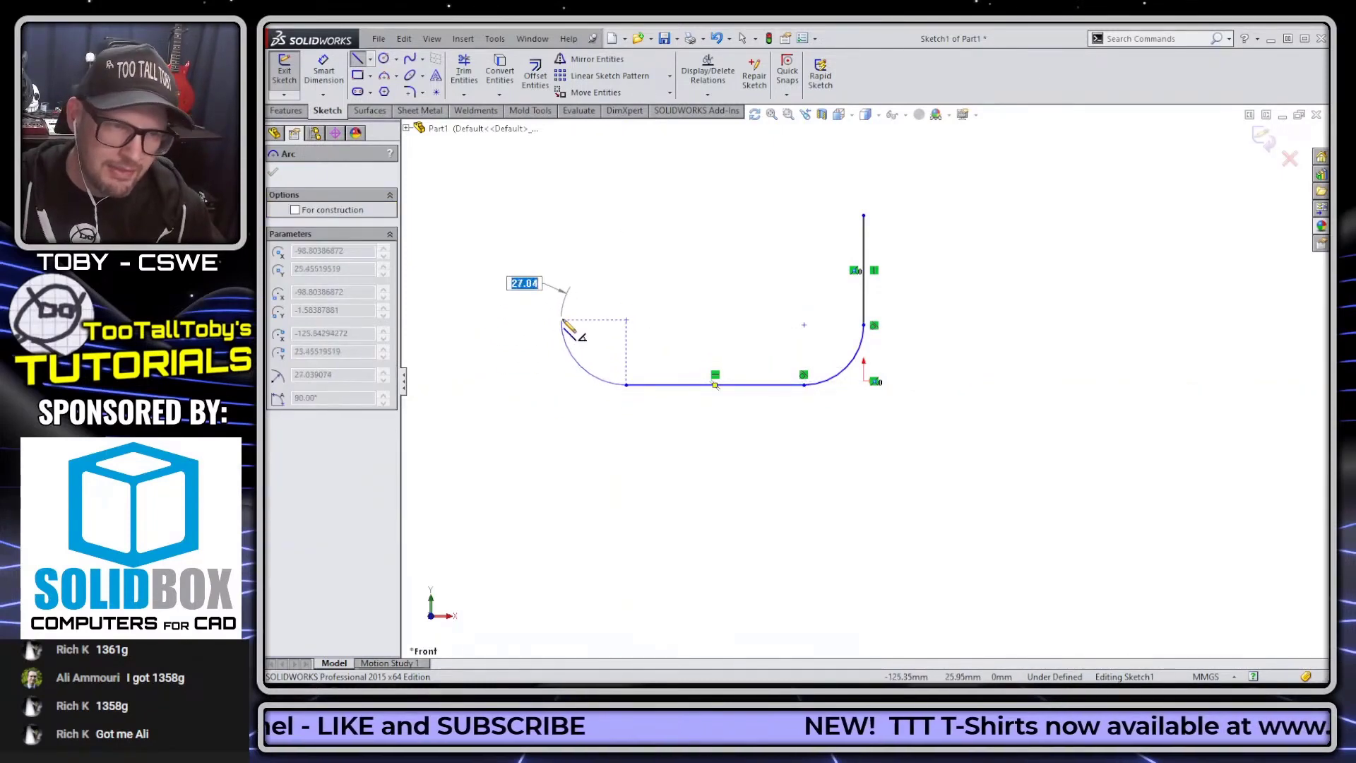
click(562, 320)
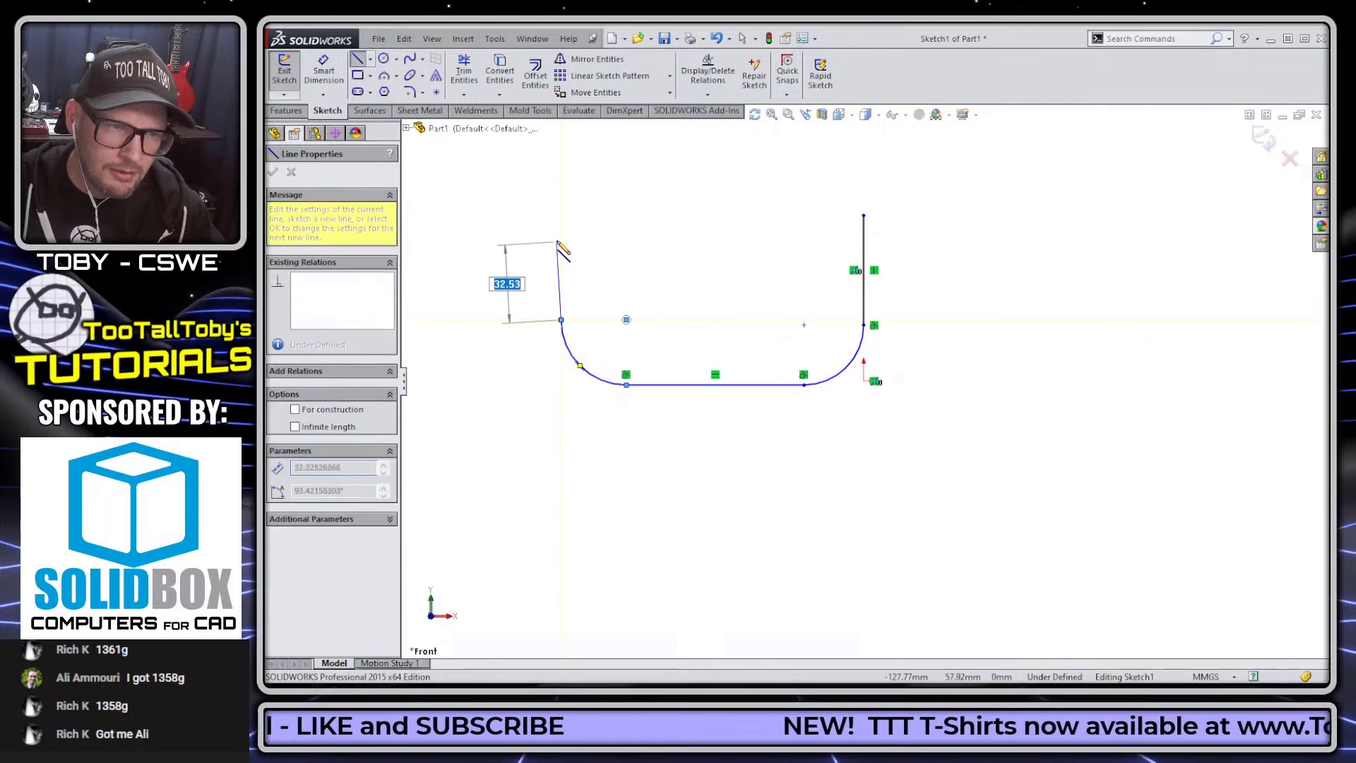
click(562, 192)
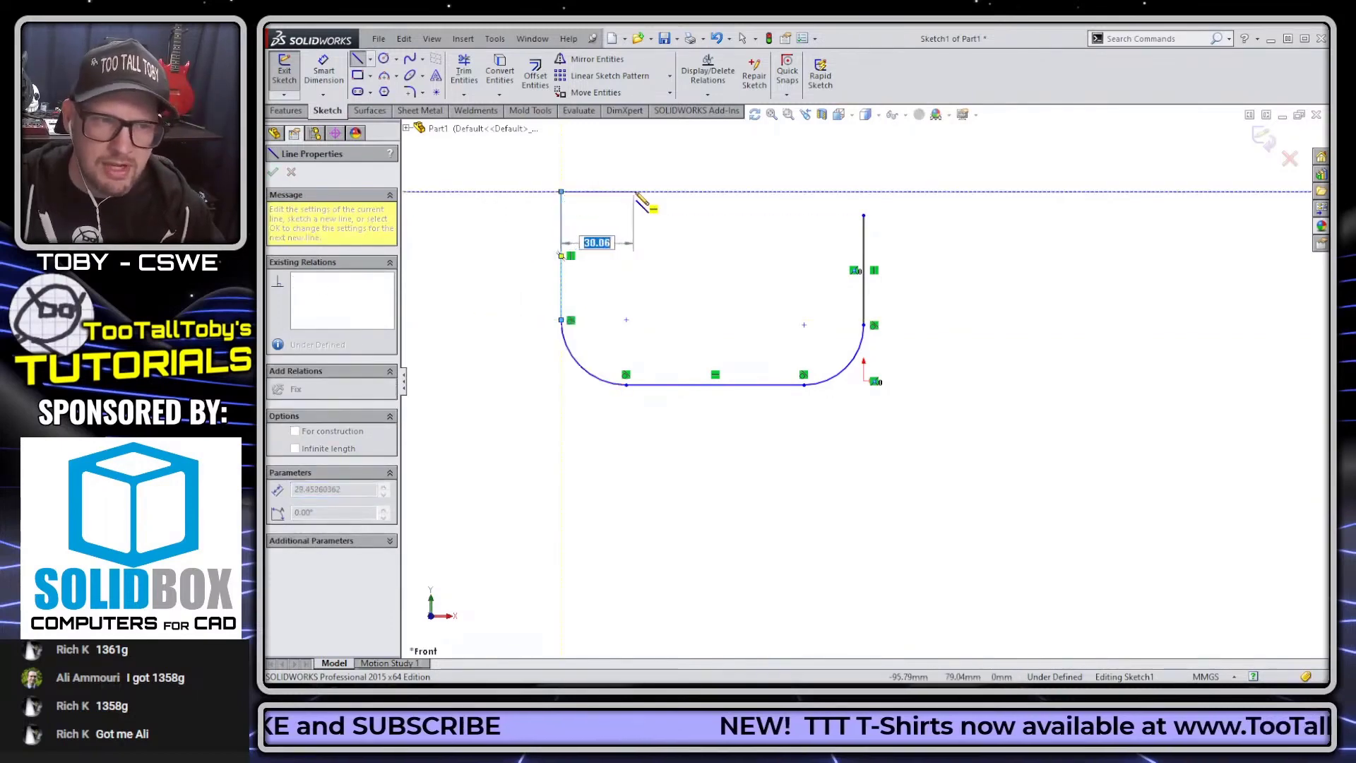
click(637, 192)
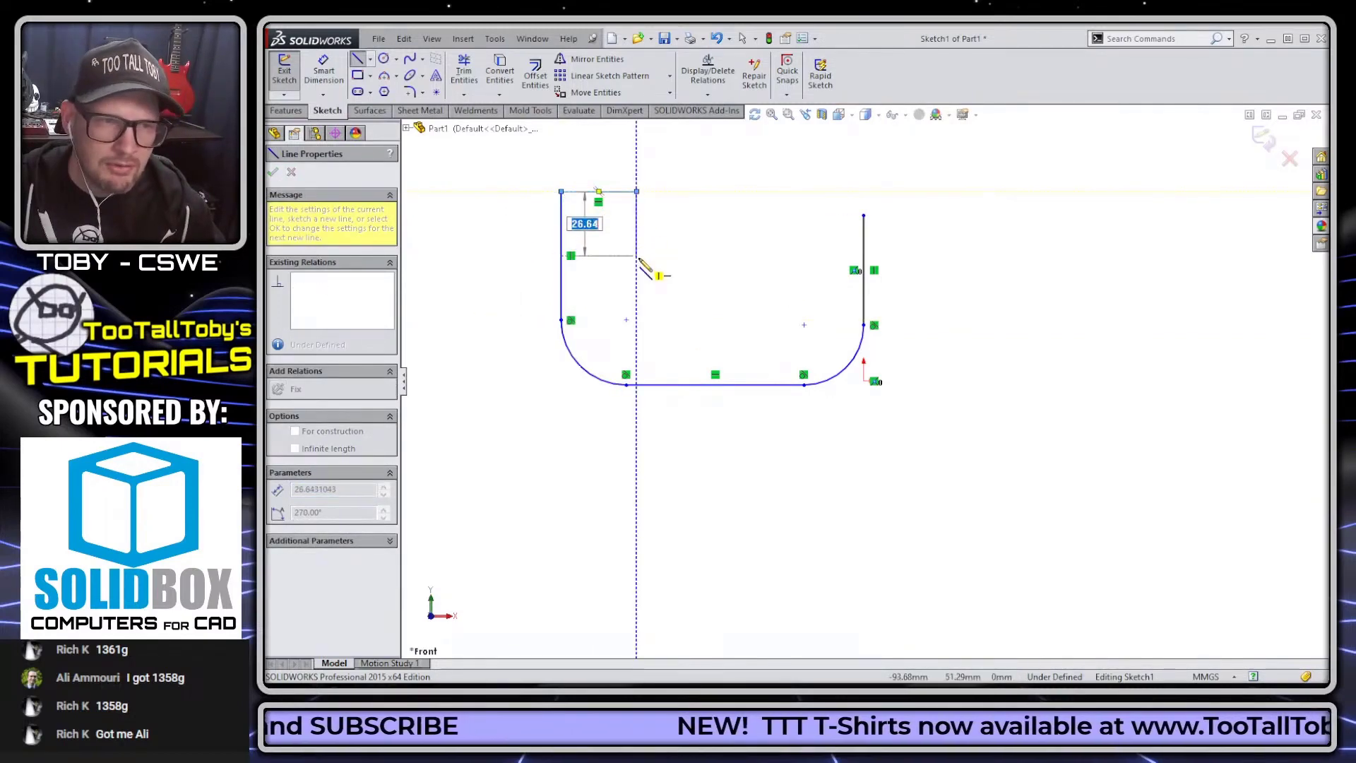
Draw the inner edges with rounded inner corners and close the profile at the right arm top.
click(636, 265)
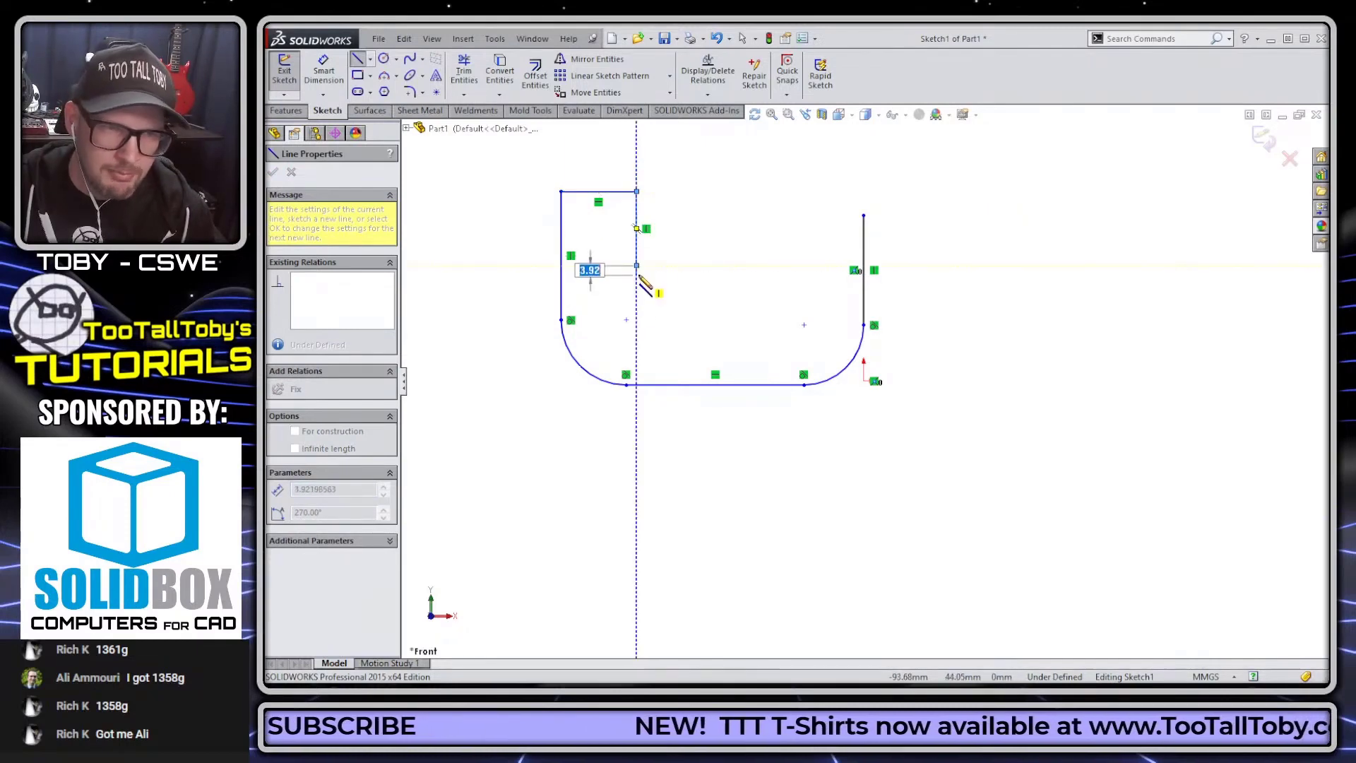
click(679, 307)
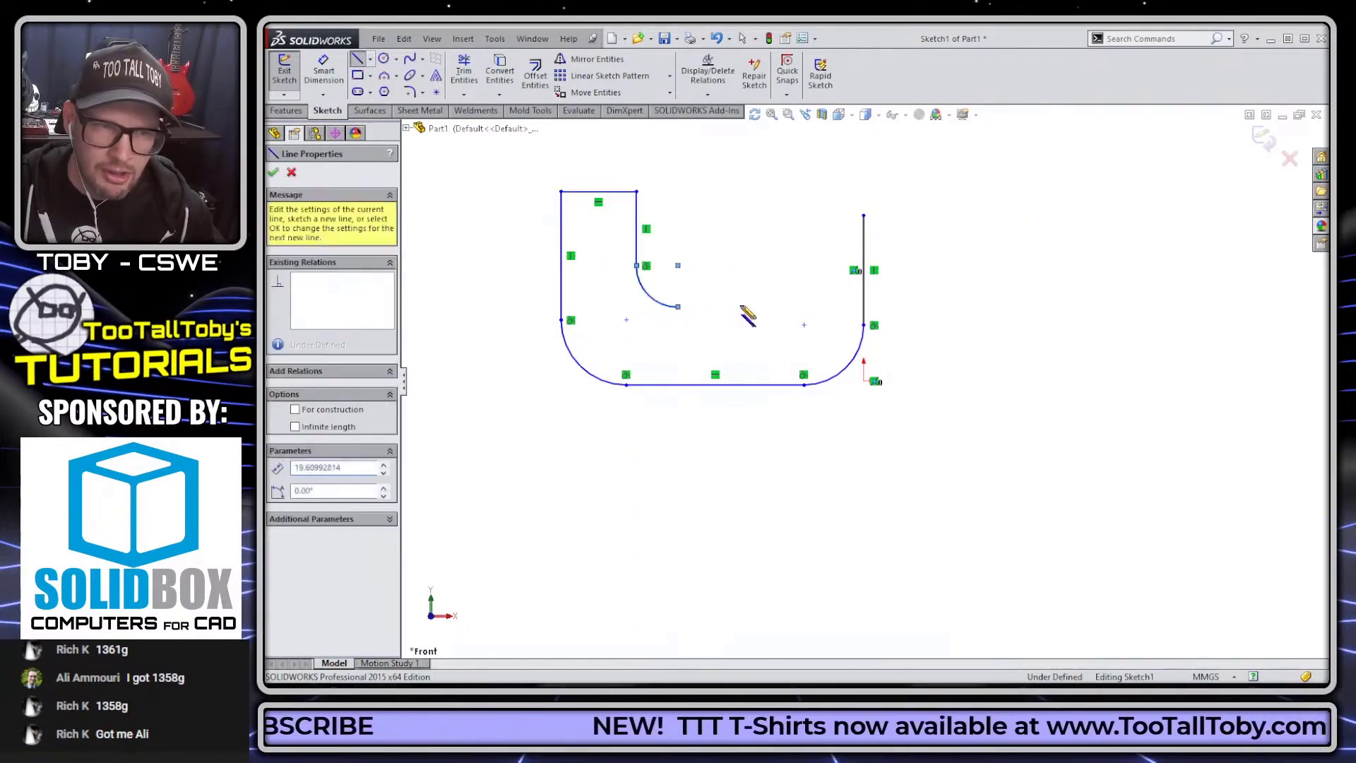
click(779, 307)
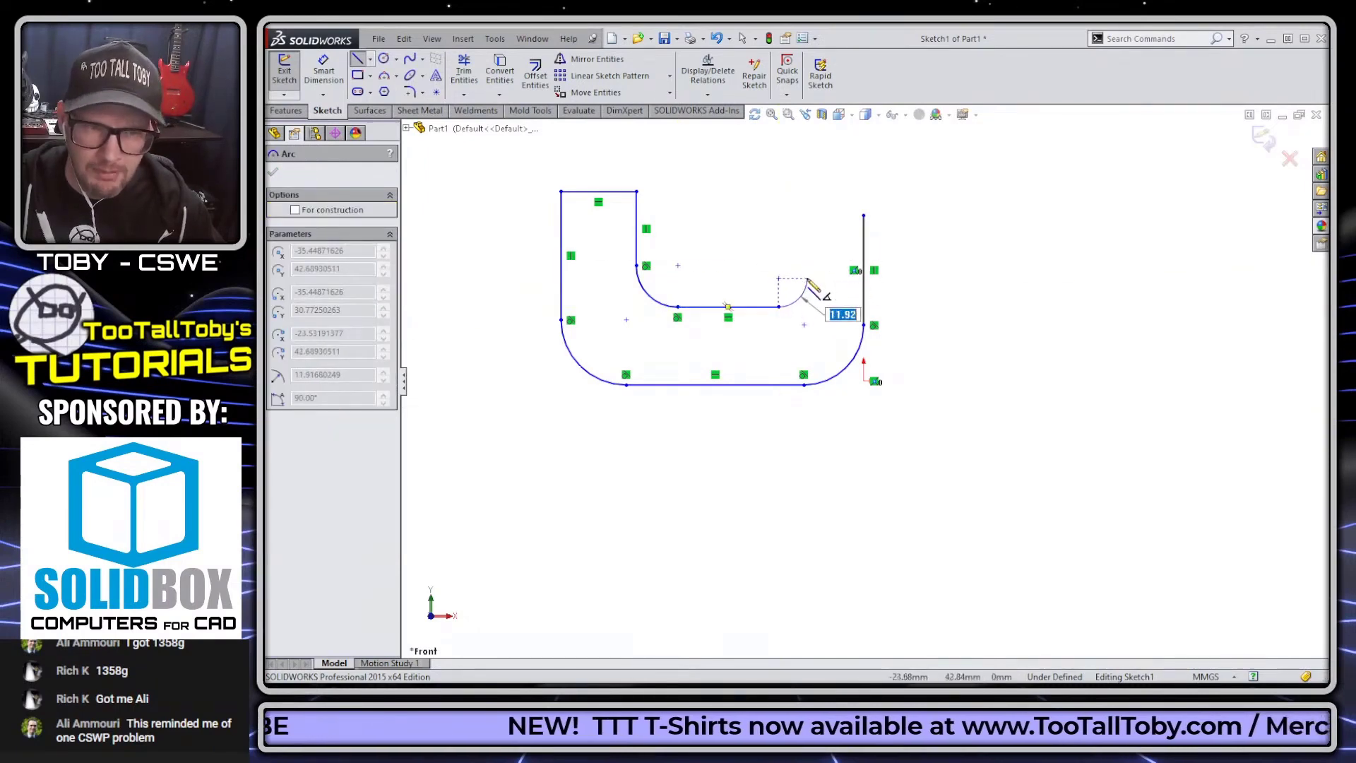
click(807, 278)
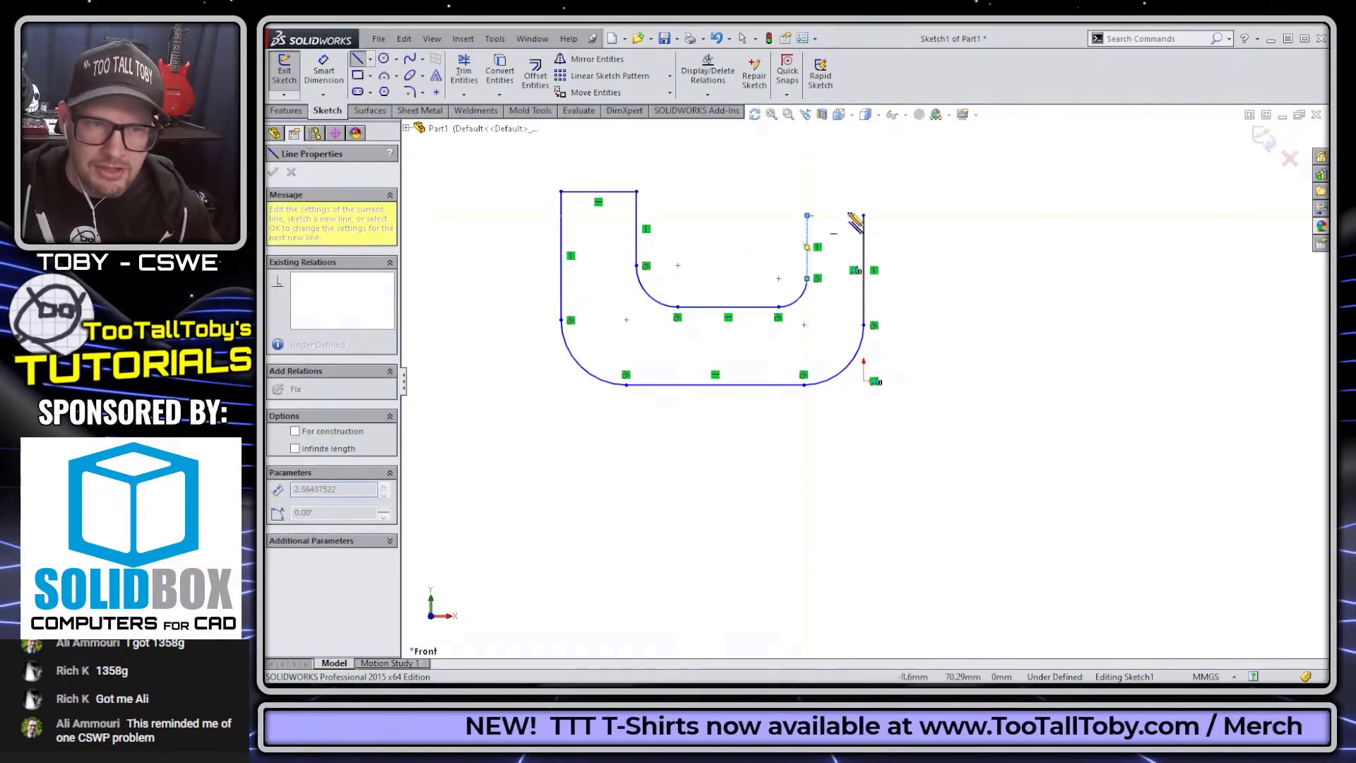
click(808, 215)
click(863, 215)
key(Escape)
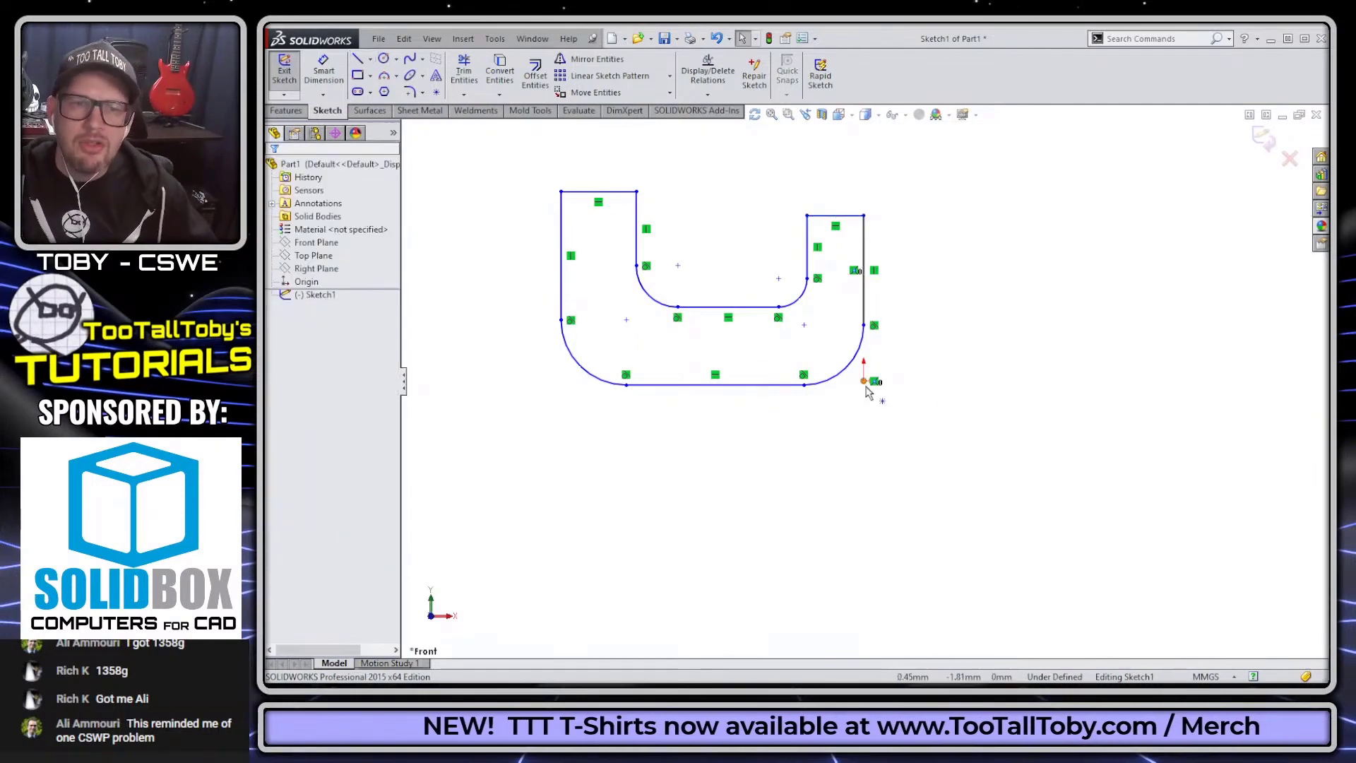
Make the profile's bottom edge coincident with the origin.
click(864, 383)
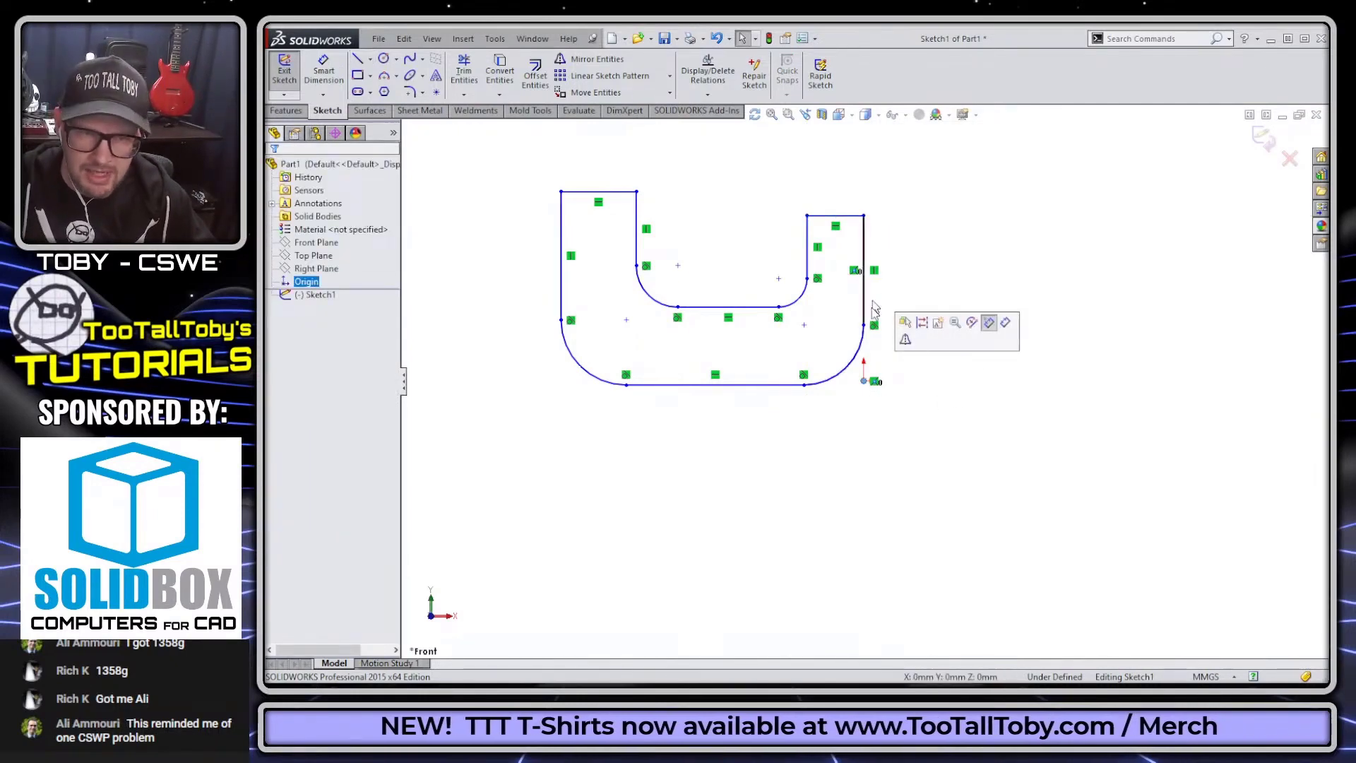
ctrl+click(788, 390)
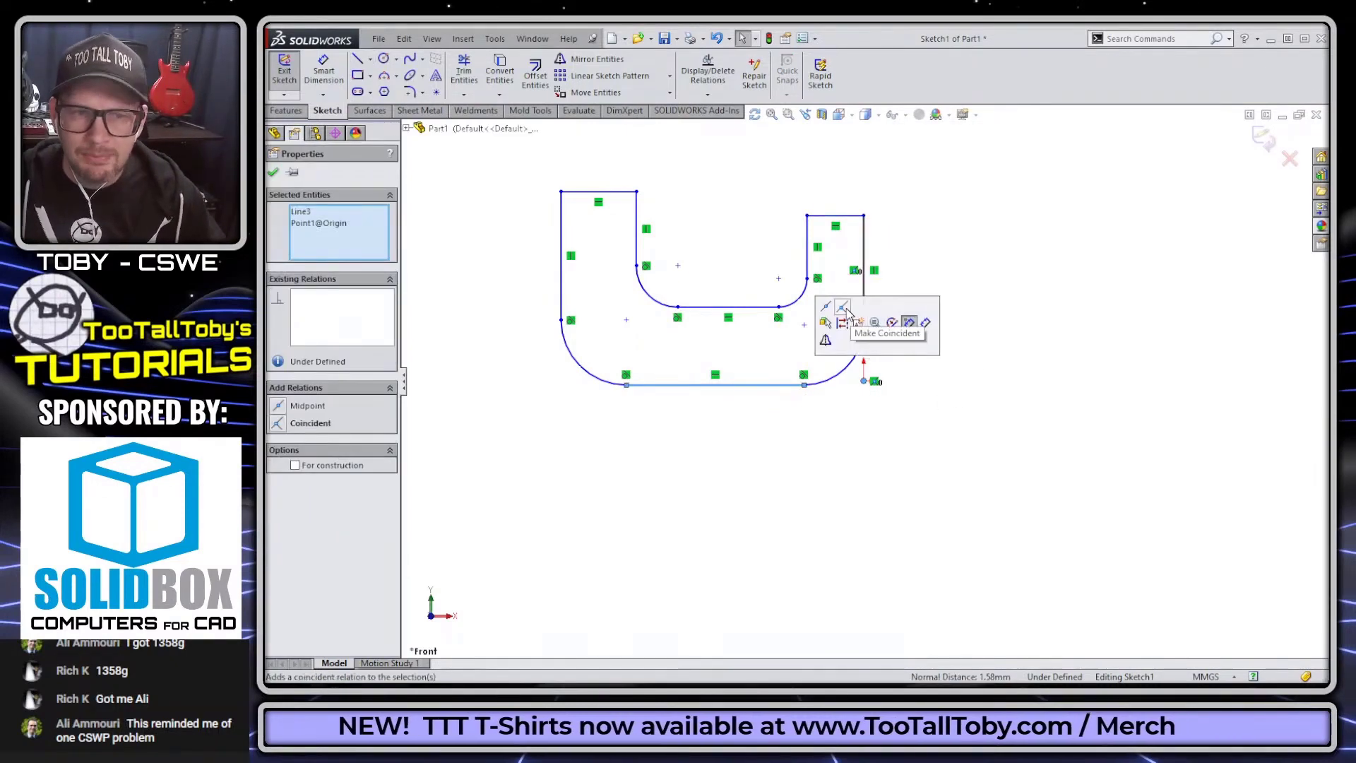
click(836, 319)
click(989, 382)
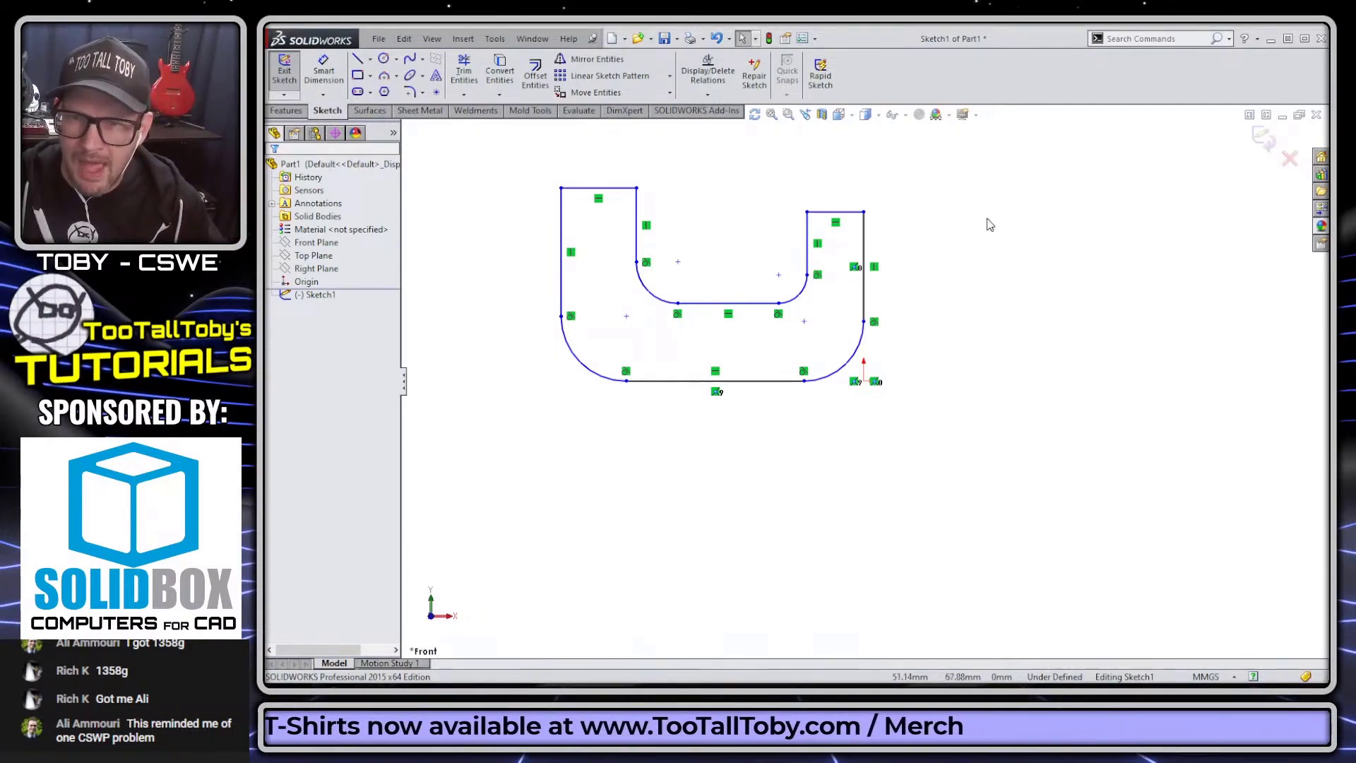
Dimension both outer lower corner arcs as R18.
key(s)
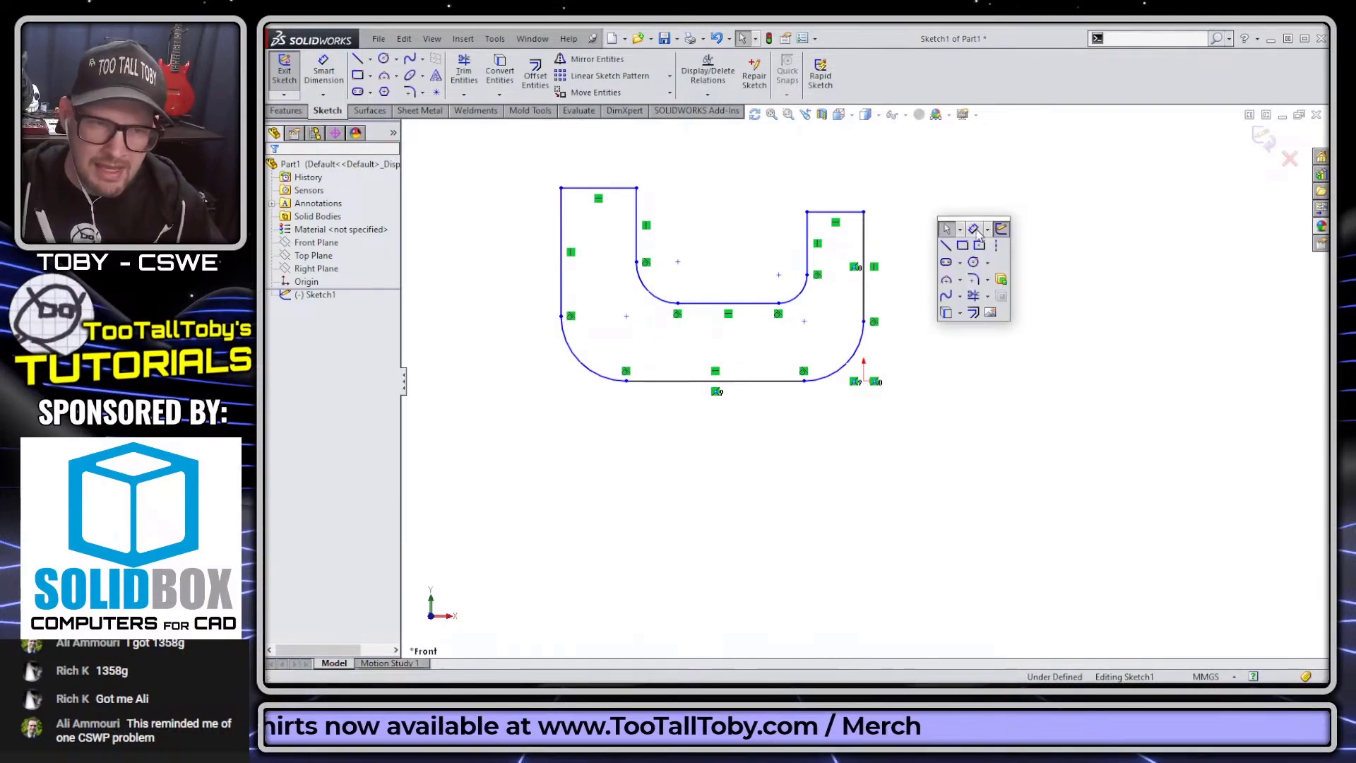
click(974, 229)
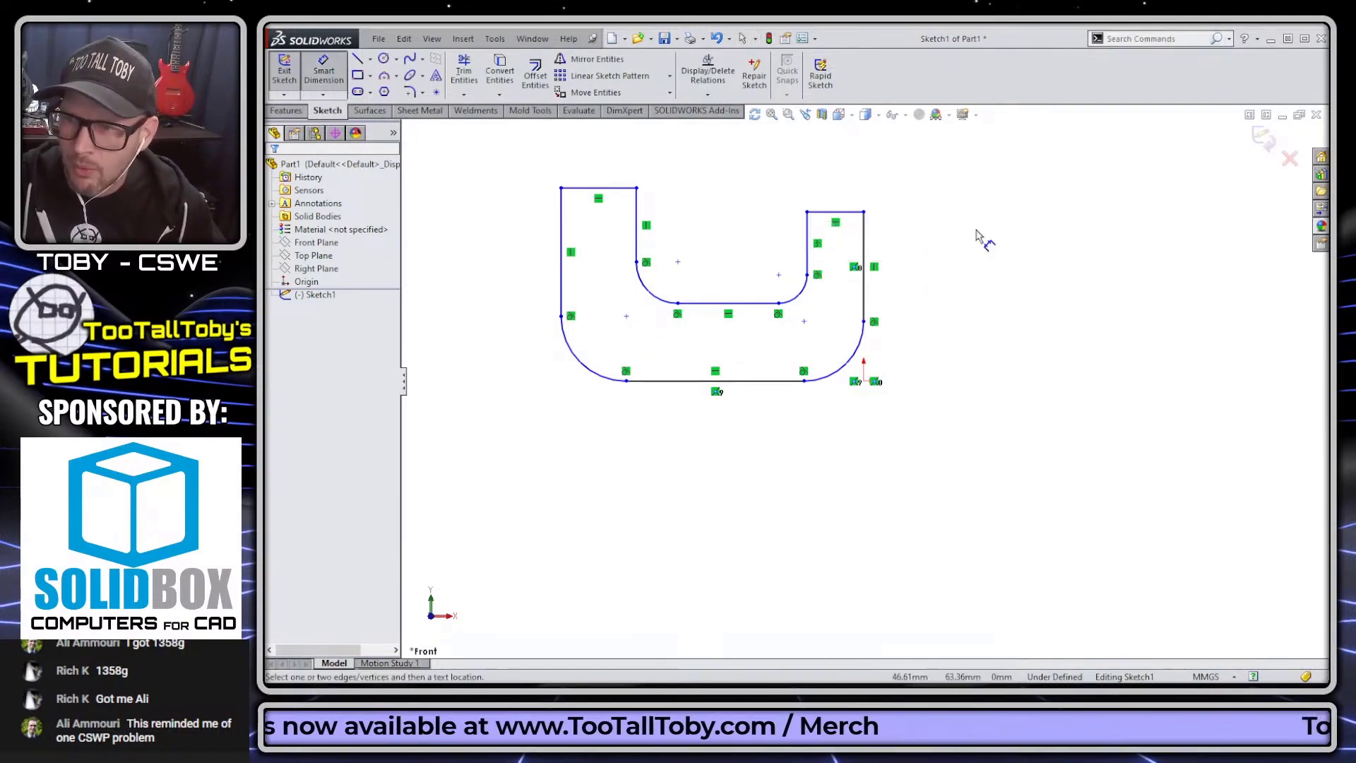
click(848, 364)
click(951, 433)
text(18)
key(Return)
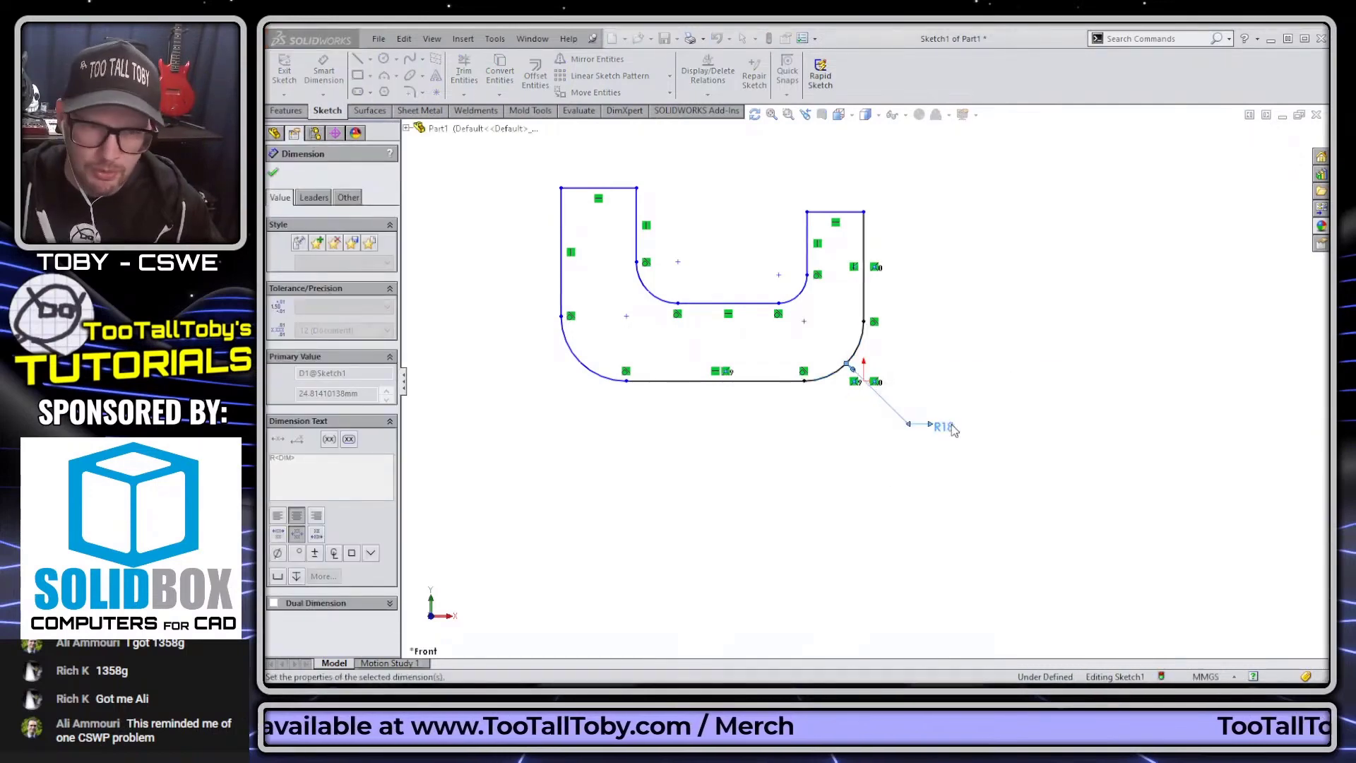
click(603, 379)
click(494, 422)
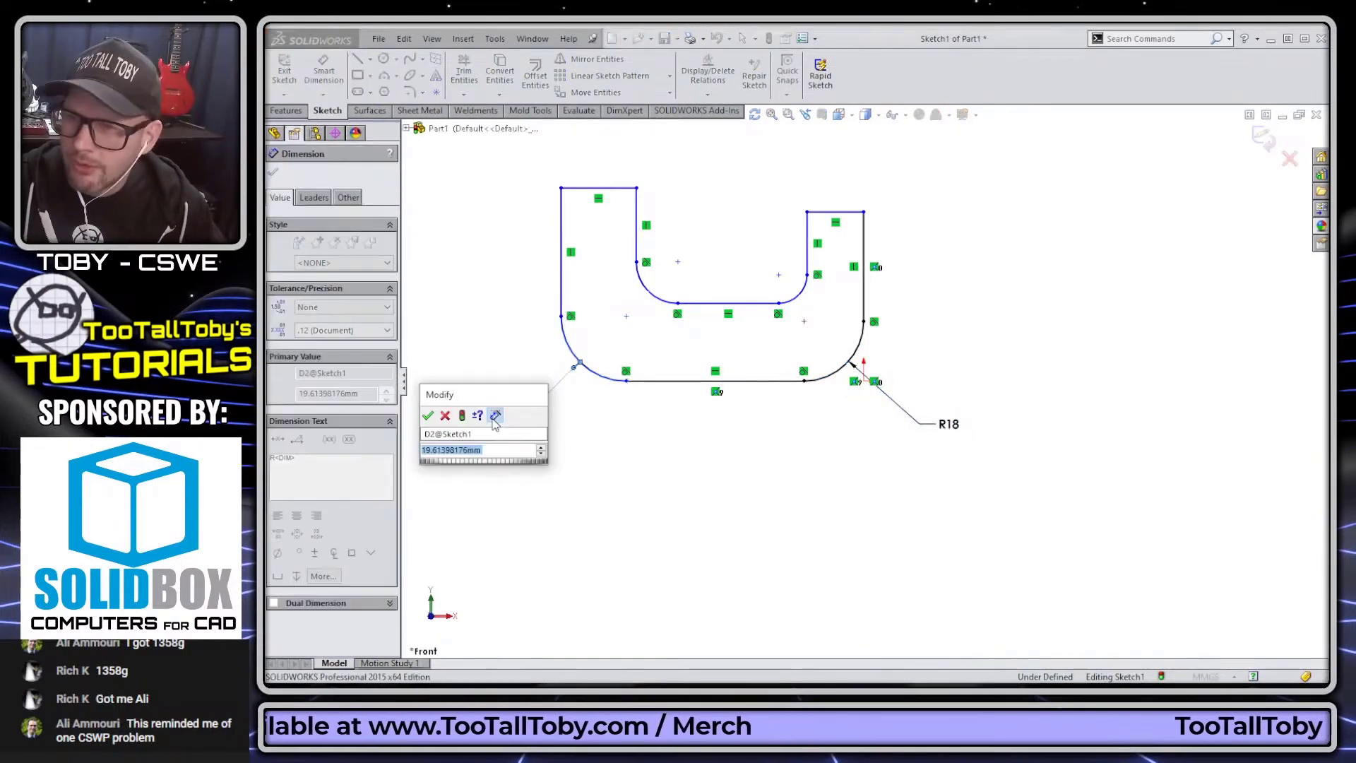
text(18)
key(Return)
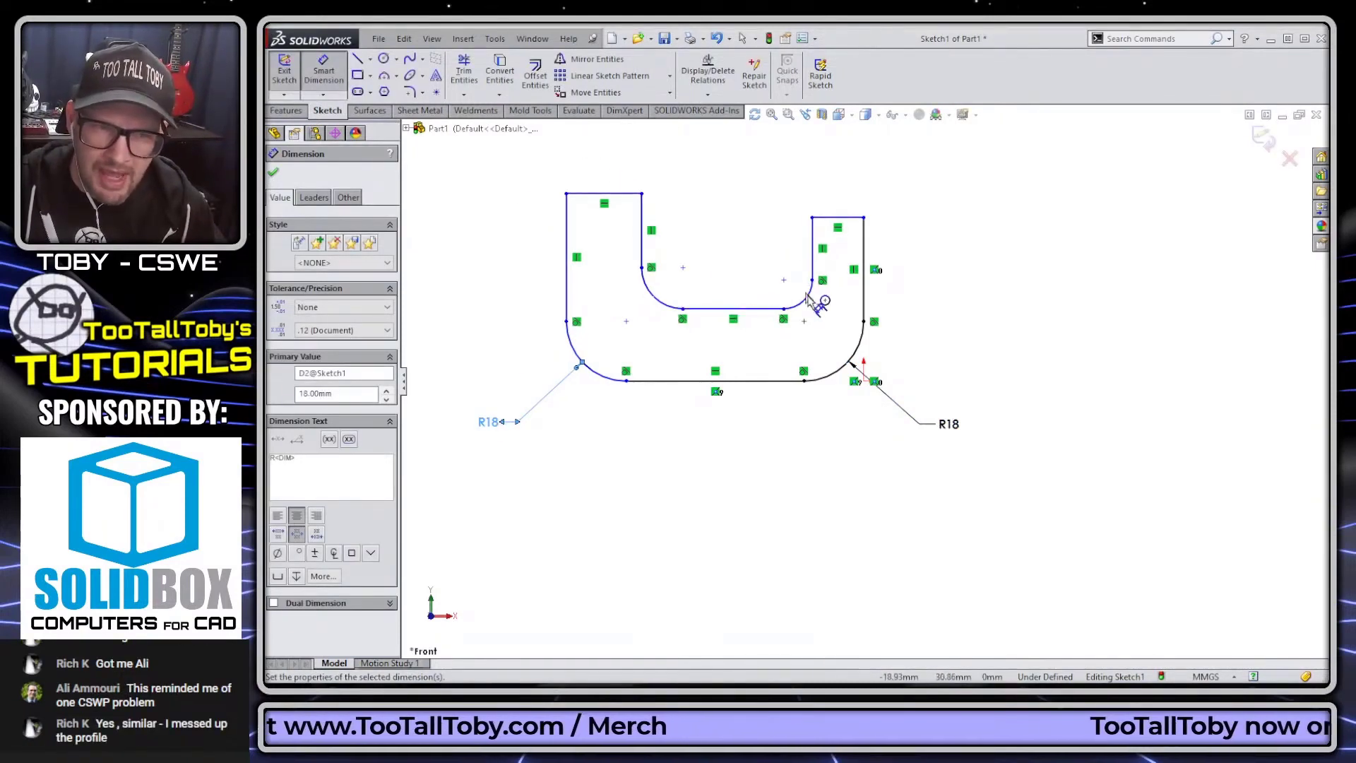
Dimension both inner corner arcs as R7.
click(809, 309)
click(1005, 388)
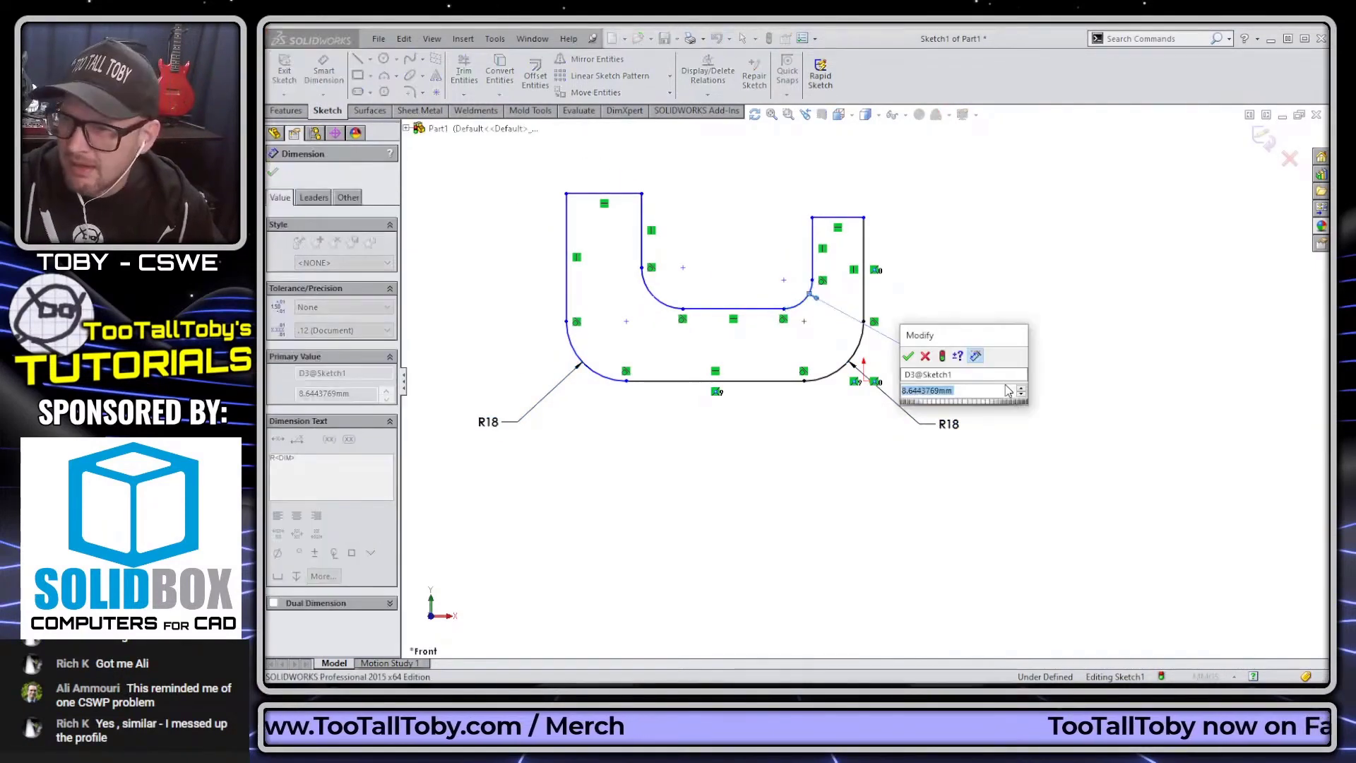
text(7)
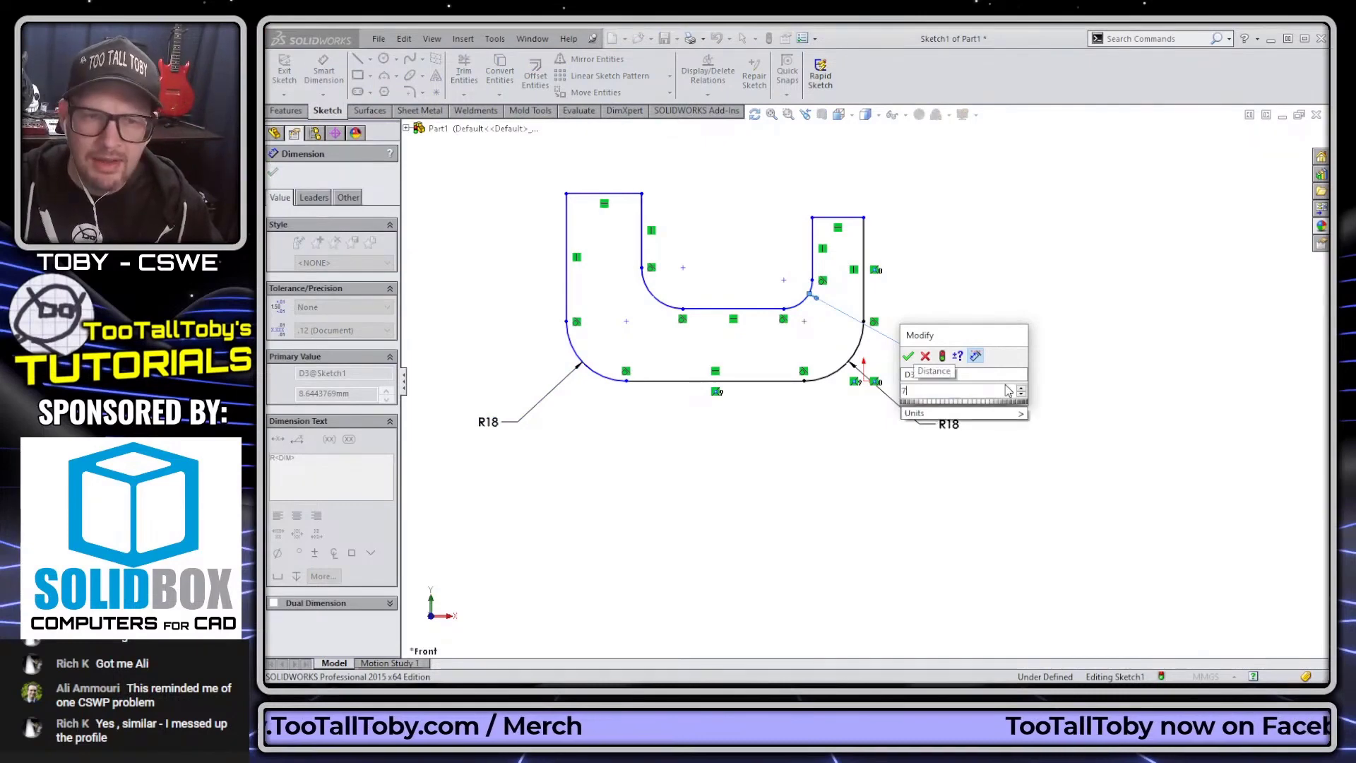
key(Return)
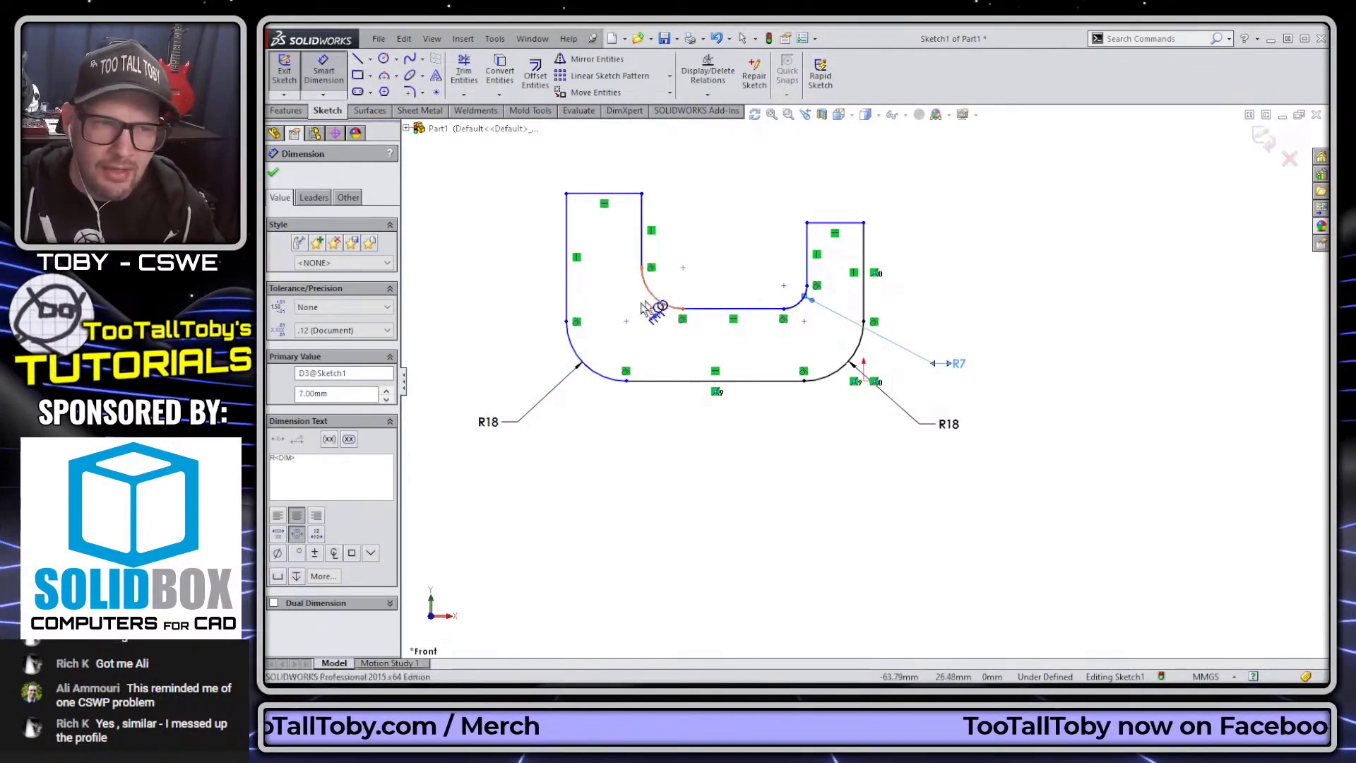
click(645, 296)
click(495, 363)
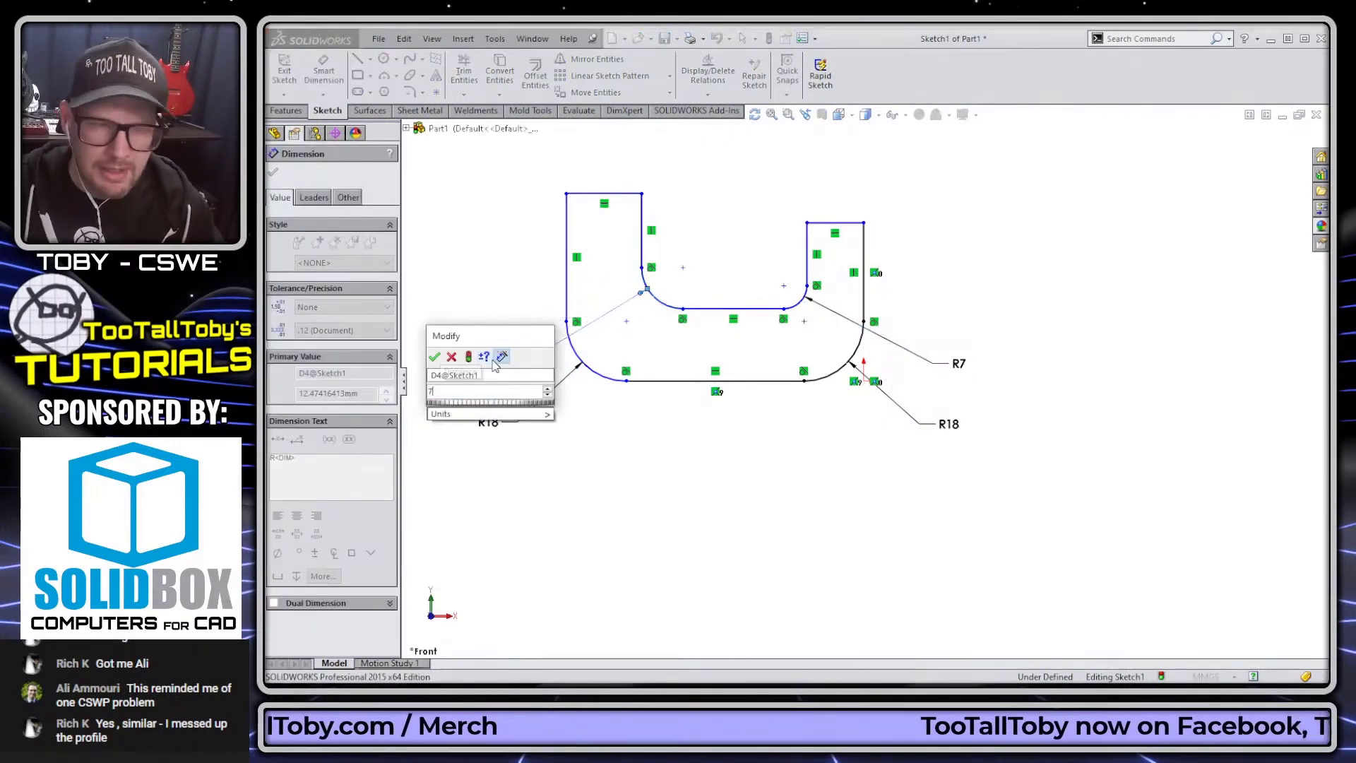
text(7)
key(Return)
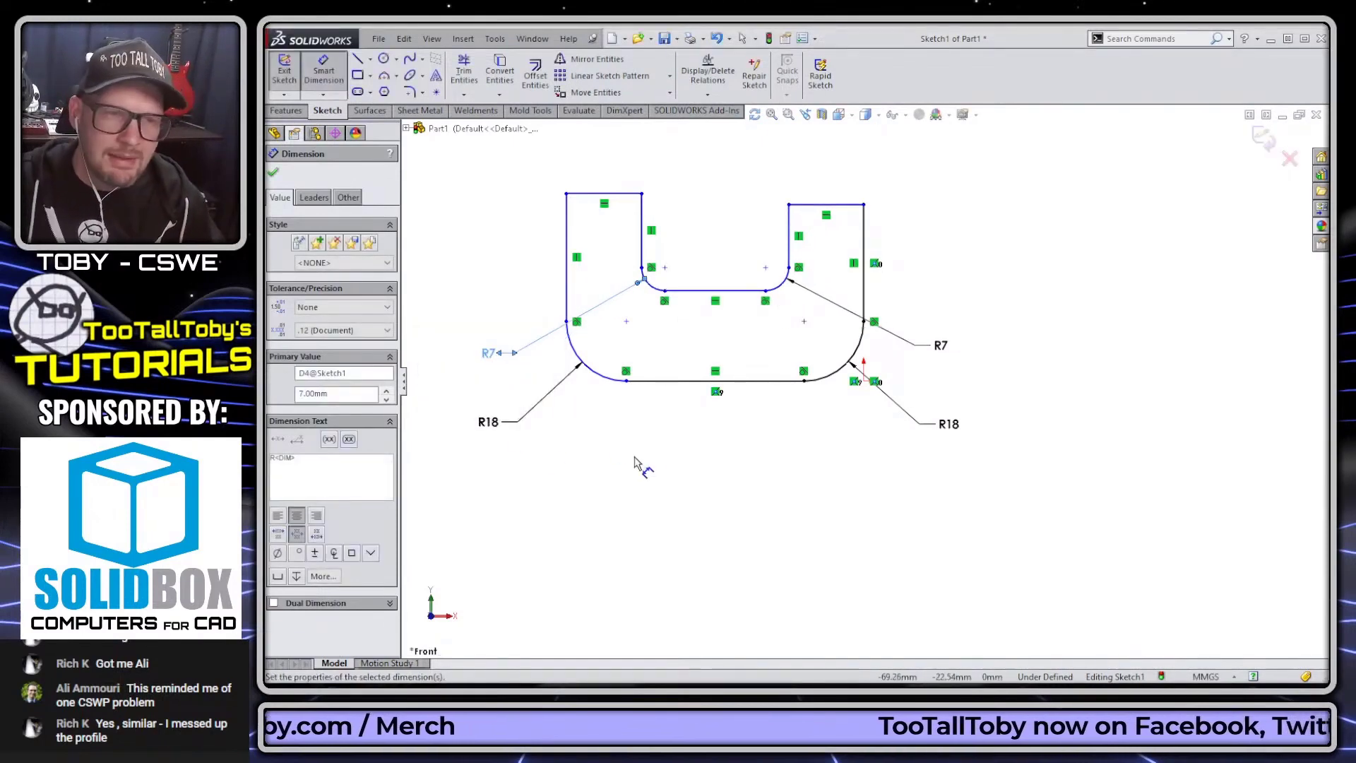
click(634, 463)
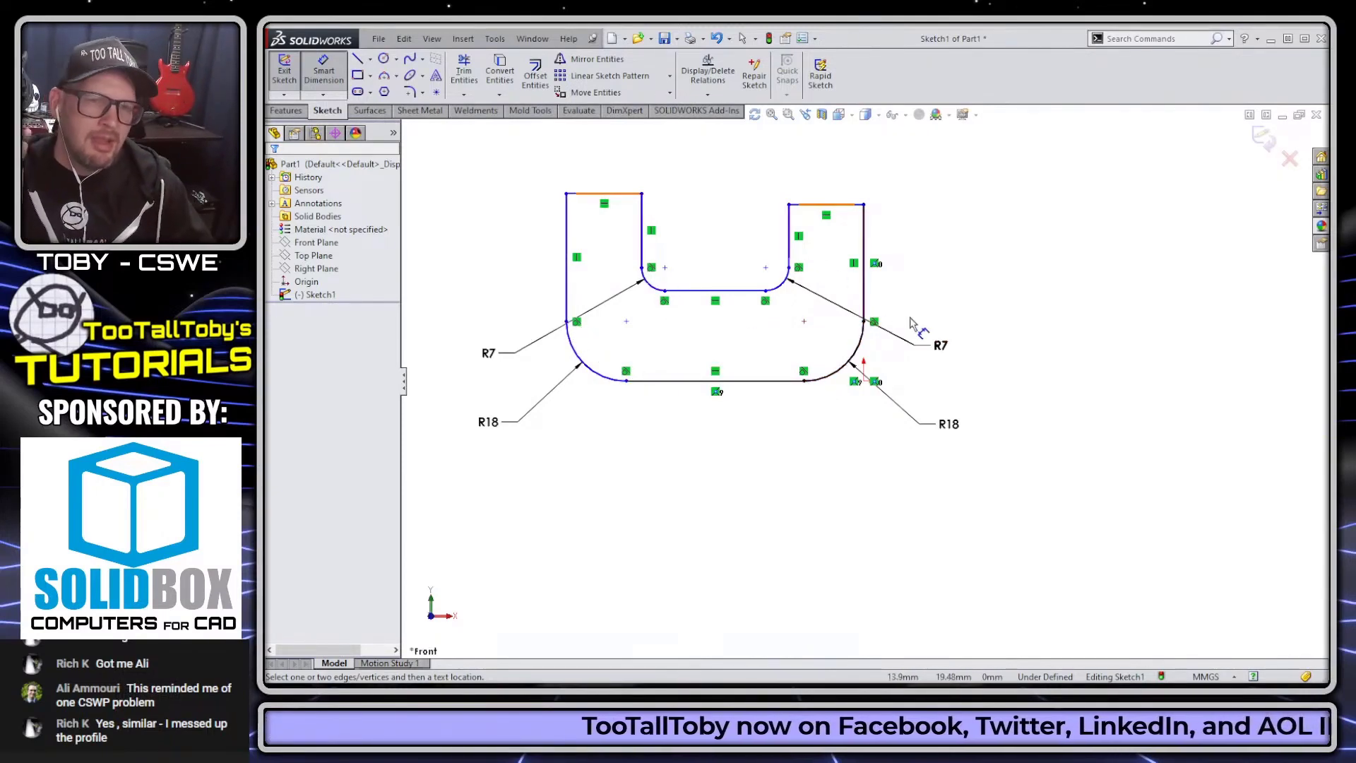
Start a height dimension from the right arm top to the bottom edge, then cancel it.
click(842, 205)
click(777, 382)
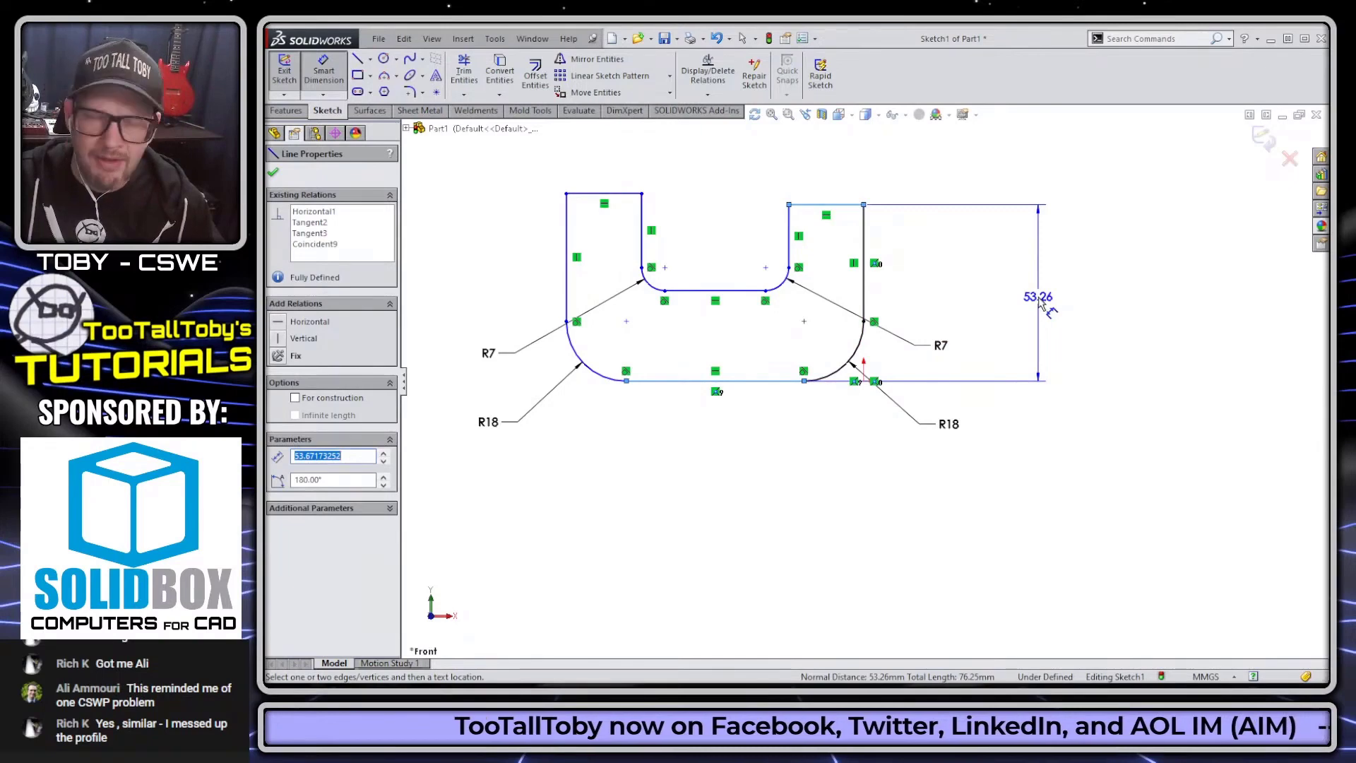
key(Escape)
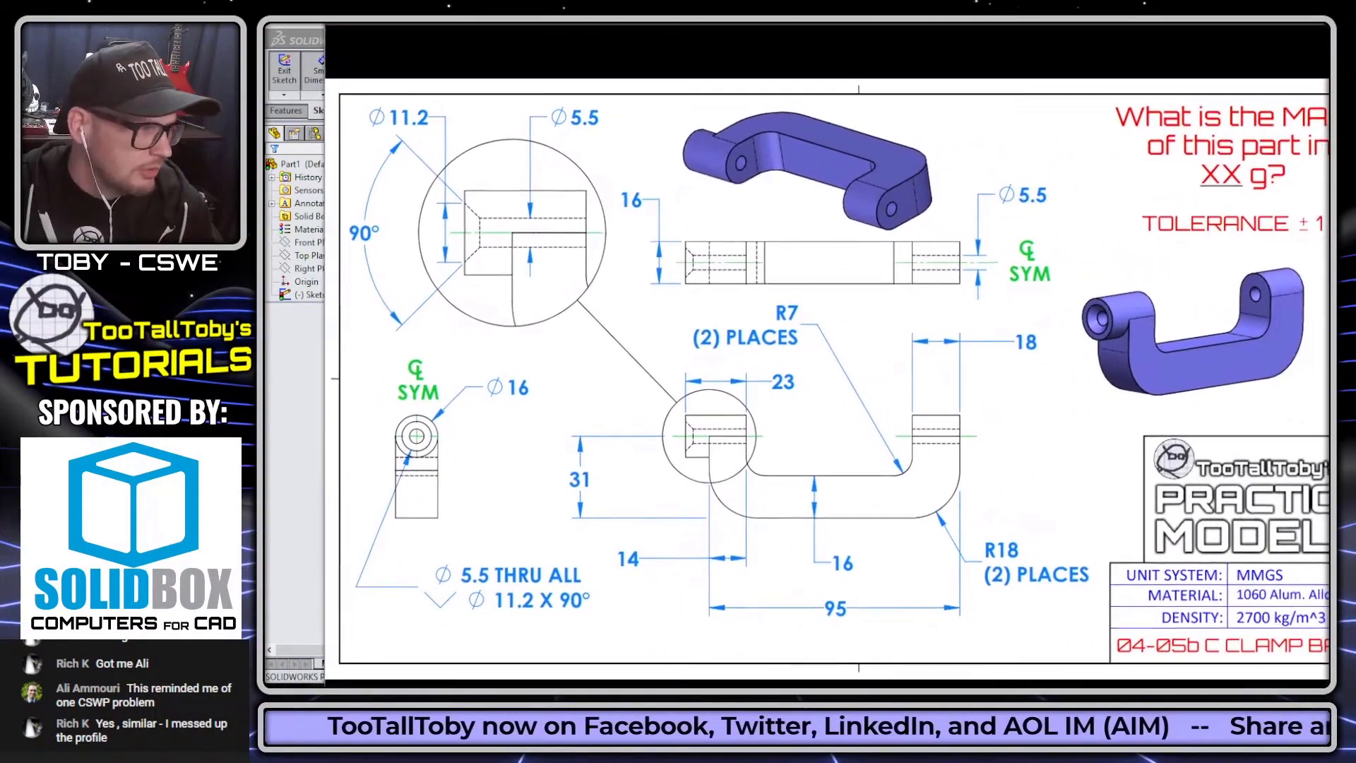
Mark the bottom edge, arm top, hole centreline and 31 height on the drawing, then hide it.
key(ctrl+1)
click(878, 447)
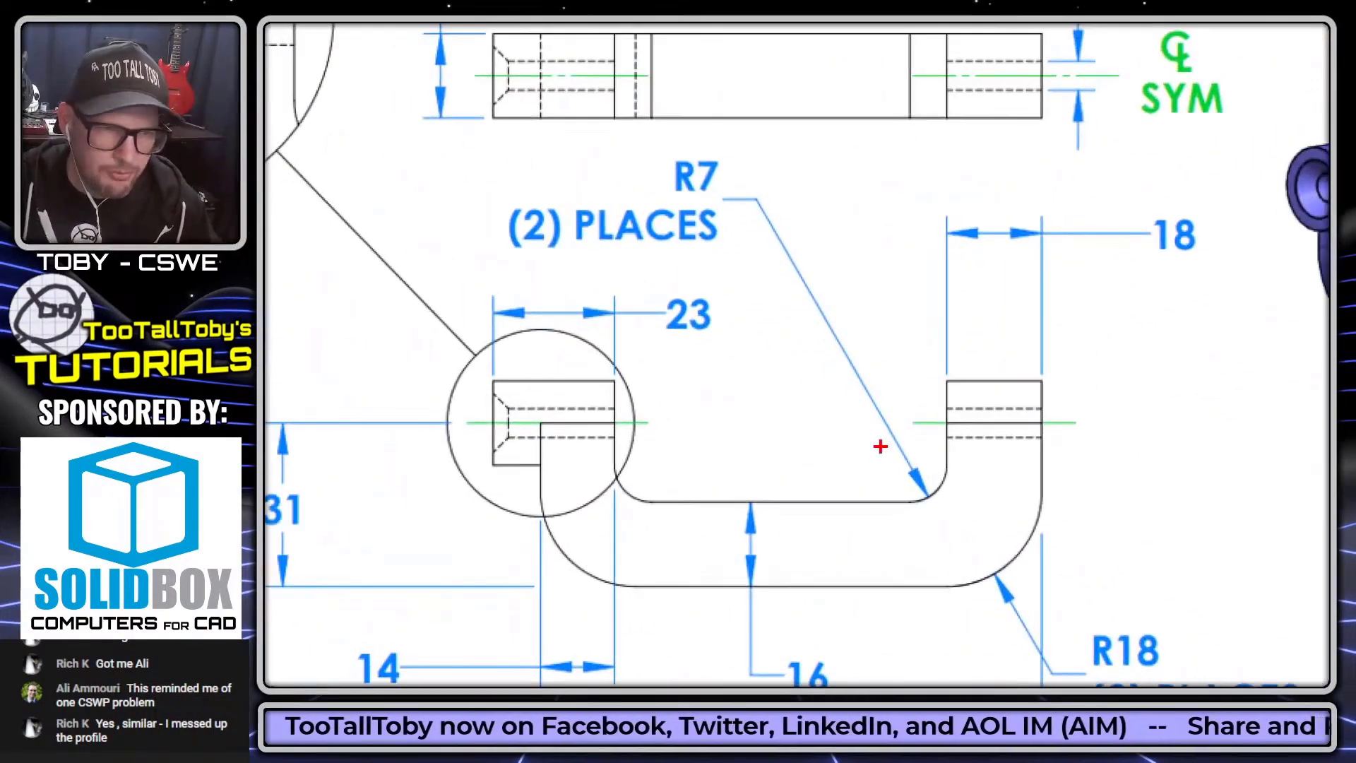
drag(907, 597, 1143, 585)
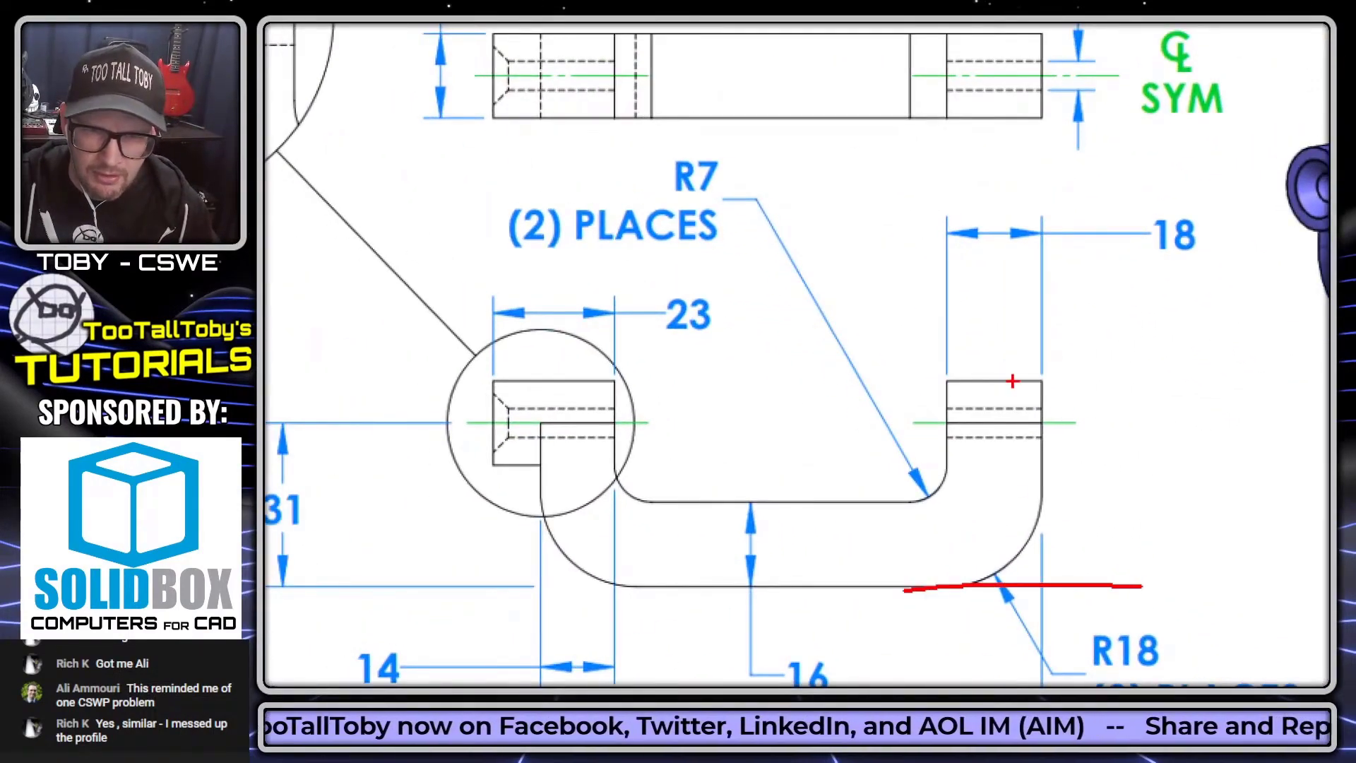
drag(1012, 382, 1159, 368)
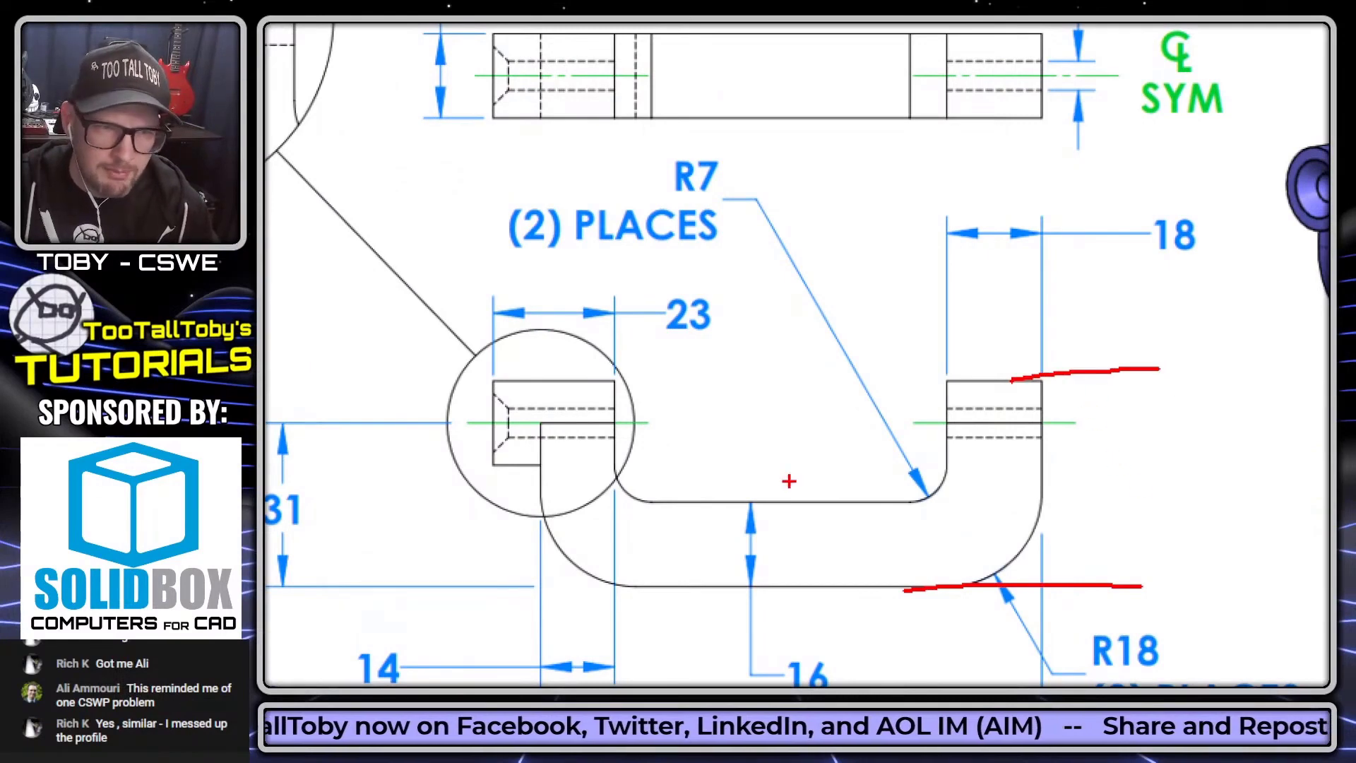
drag(612, 423, 835, 416)
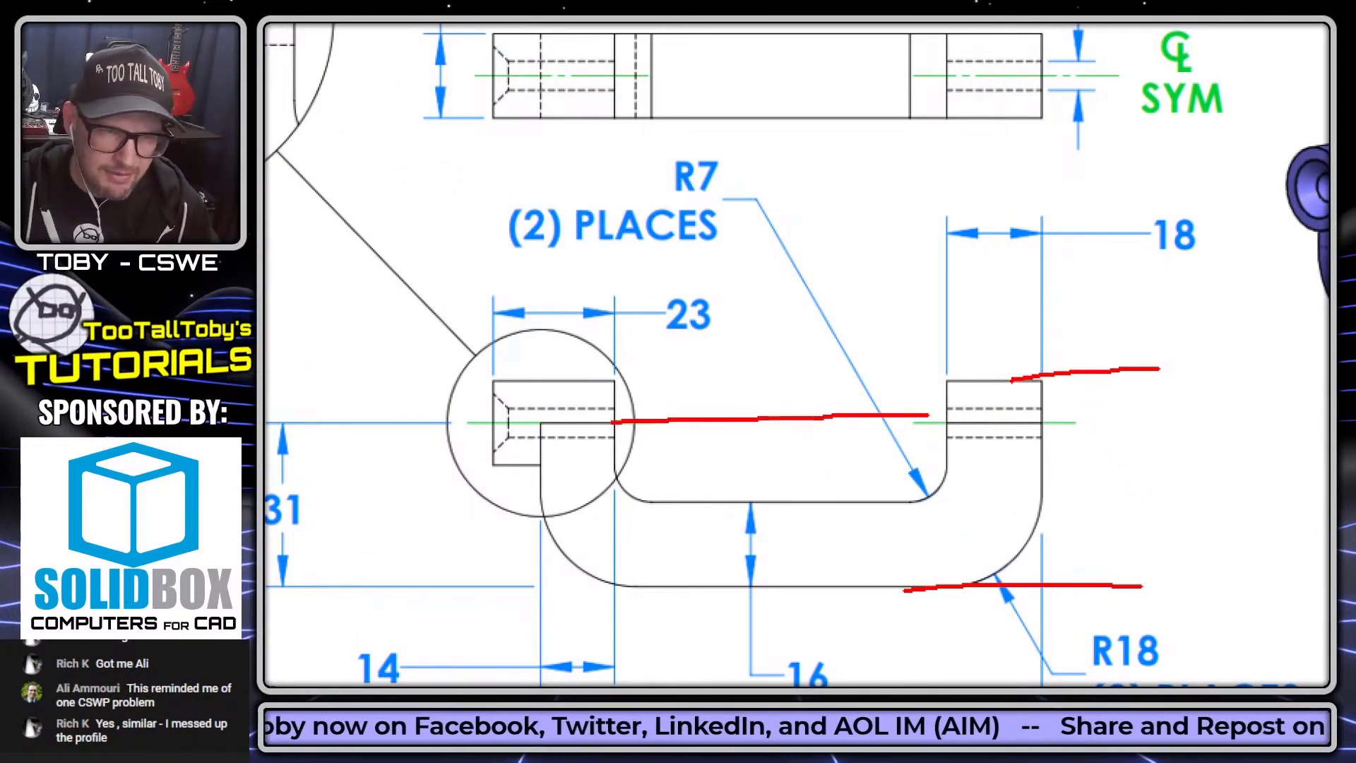
mouse_move(353, 556)
mouse_down()
mouse_move(338, 465)
mouse_move(403, 439)
mouse_move(506, 440)
mouse_up()
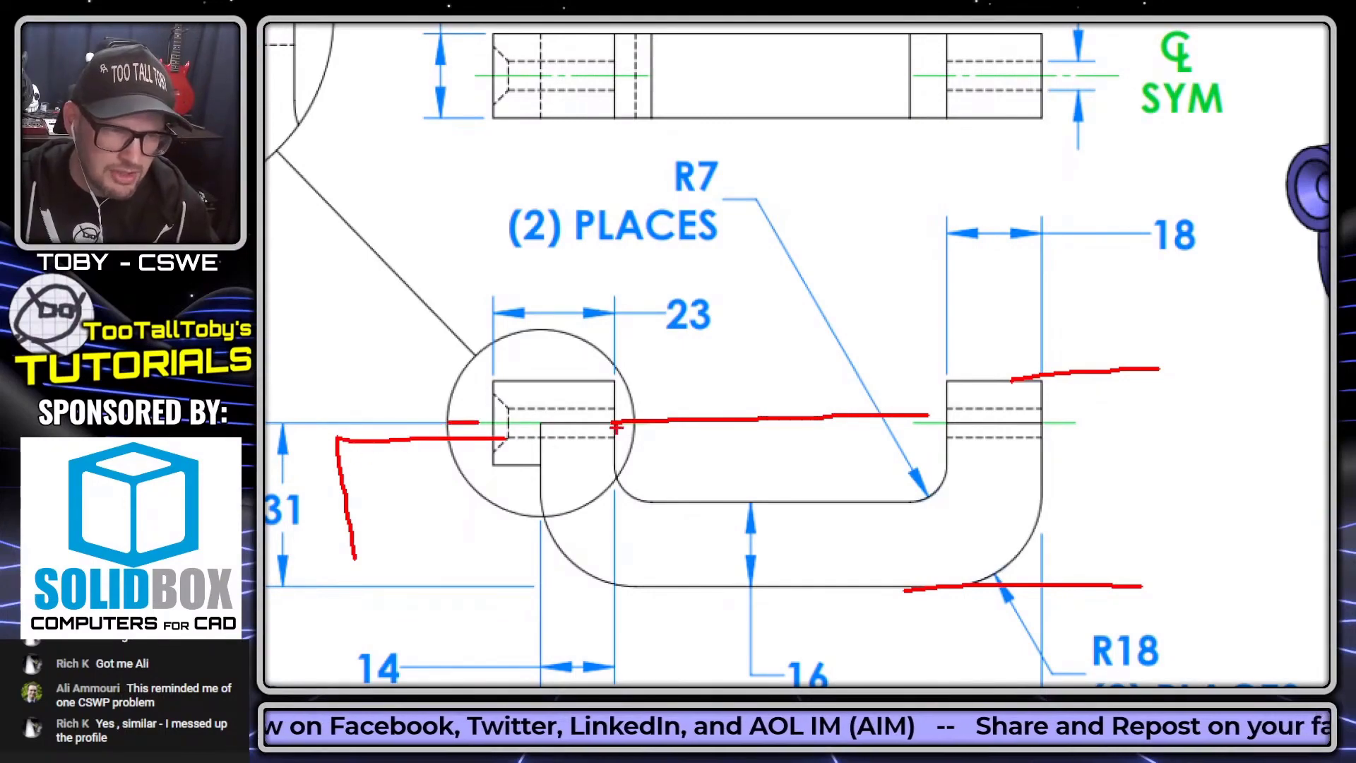
key(Escape)
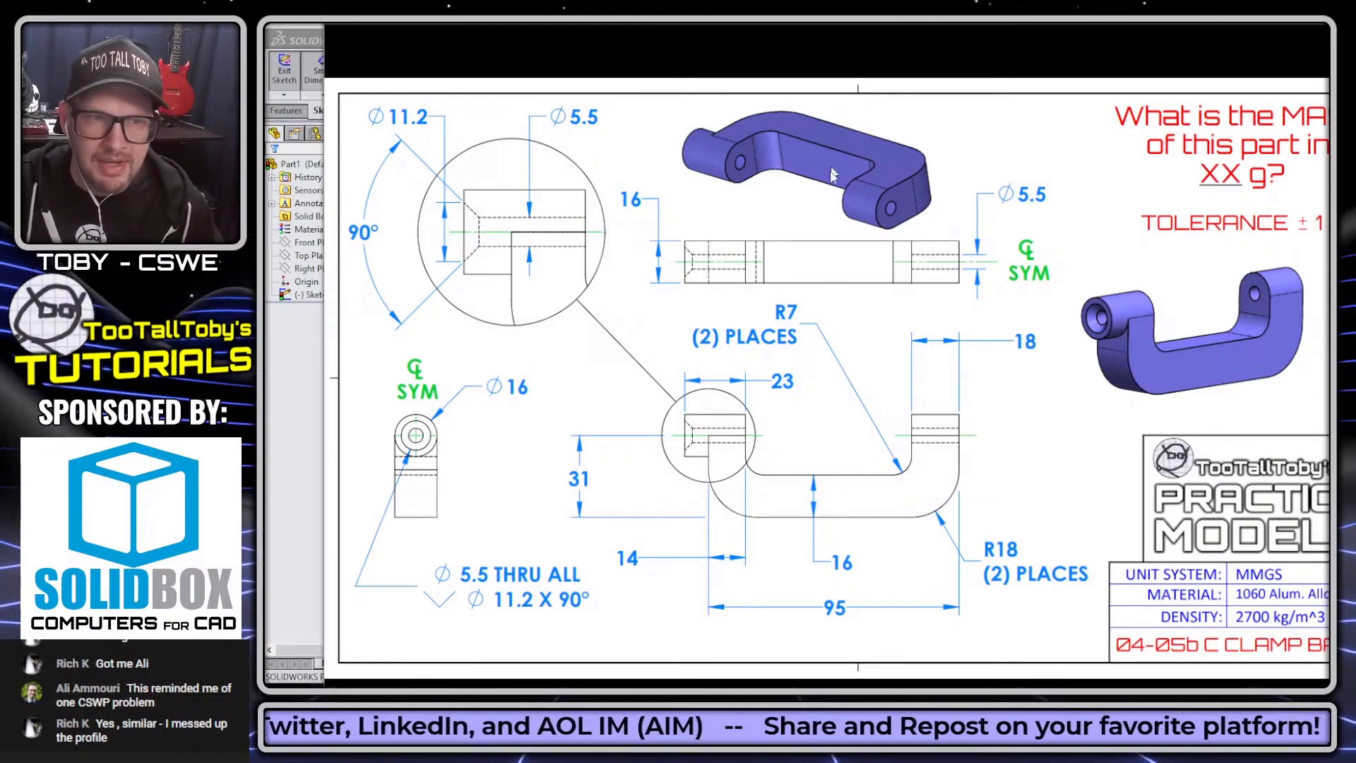
key(alt+Tab)
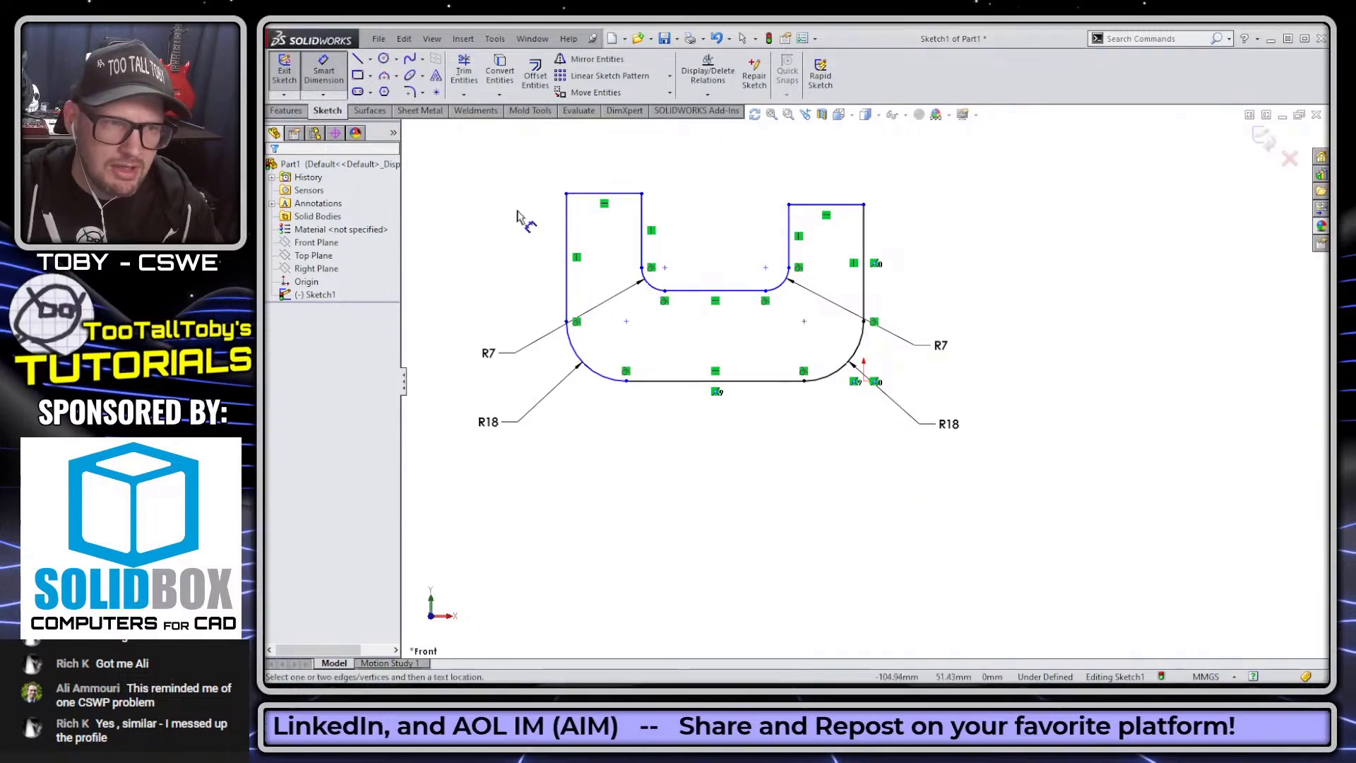
Draw a horizontal centreline across the profile, dimensioned 31 above the bottom edge.
key(s)
click(576, 235)
click(566, 228)
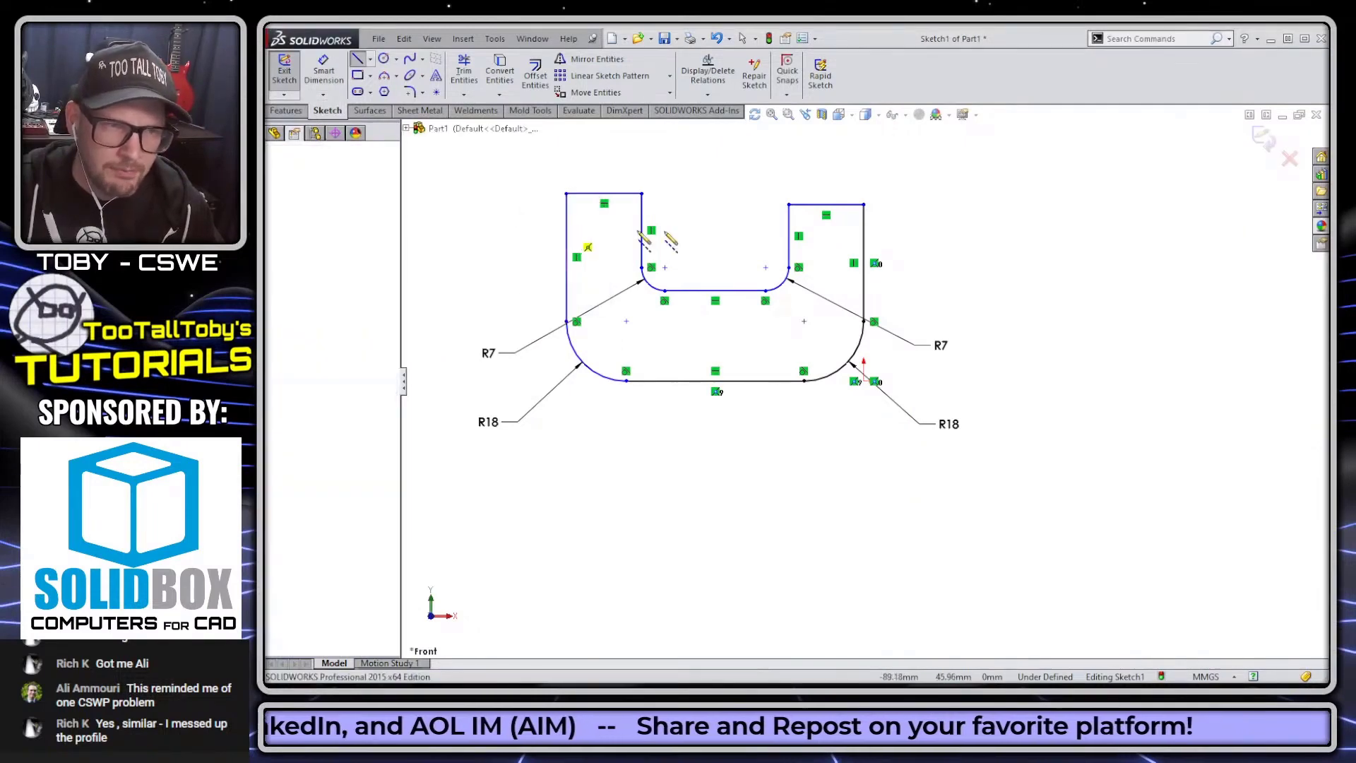
click(864, 228)
right_click(605, 209)
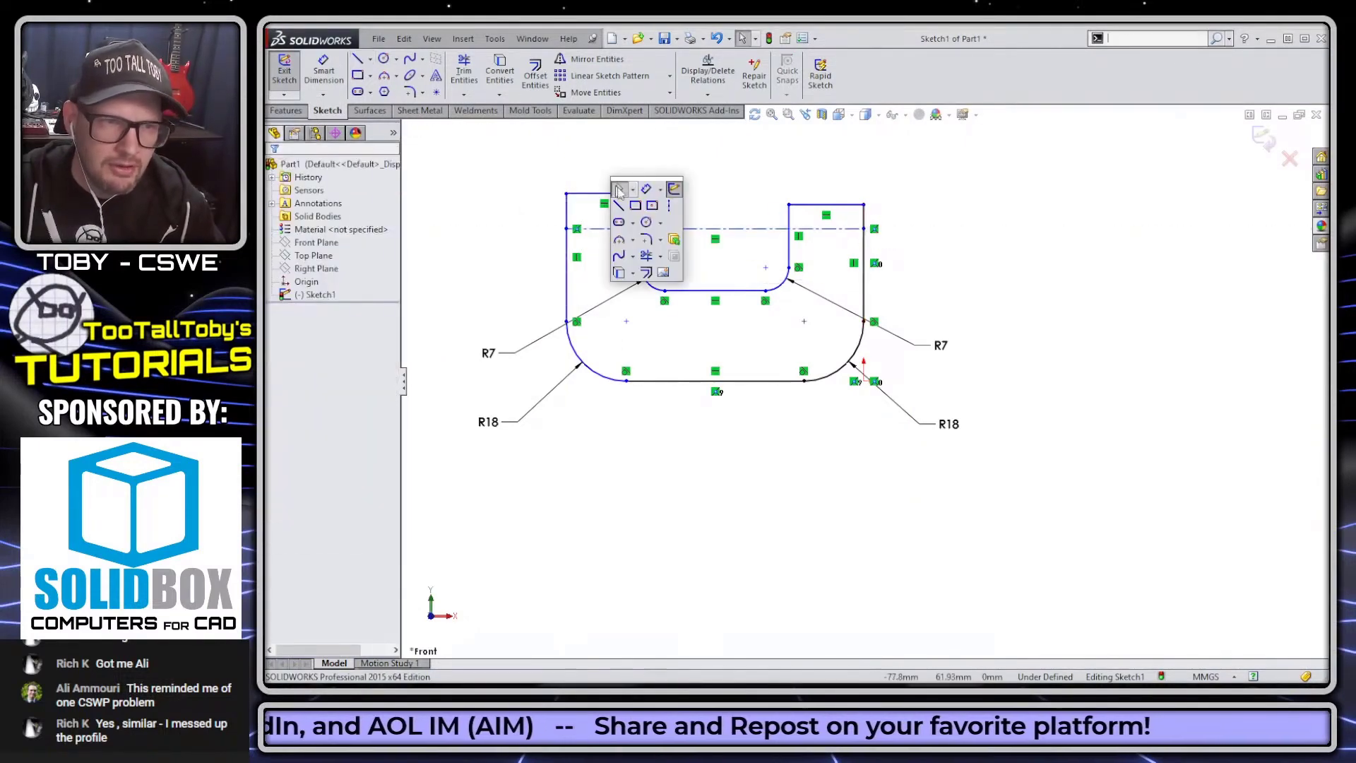
click(629, 226)
click(600, 229)
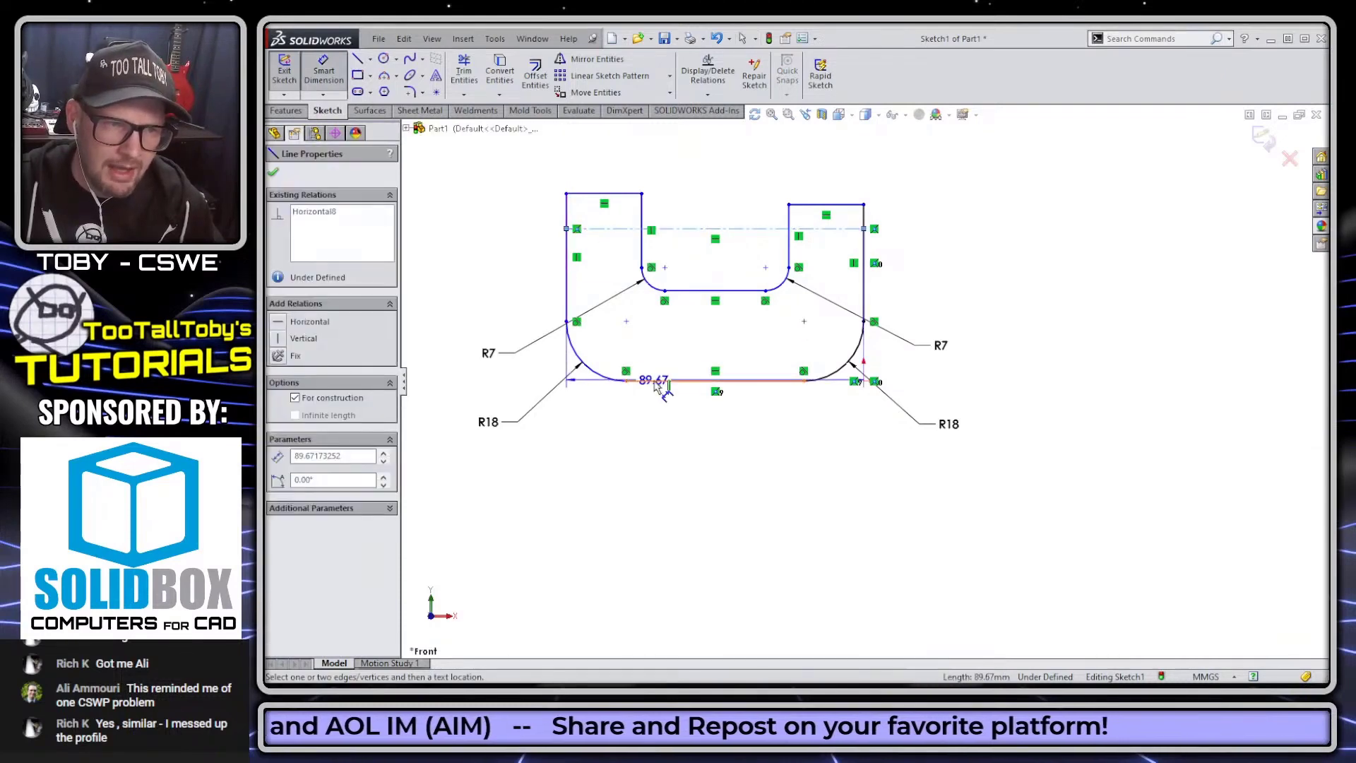
click(639, 381)
click(492, 316)
text(31)
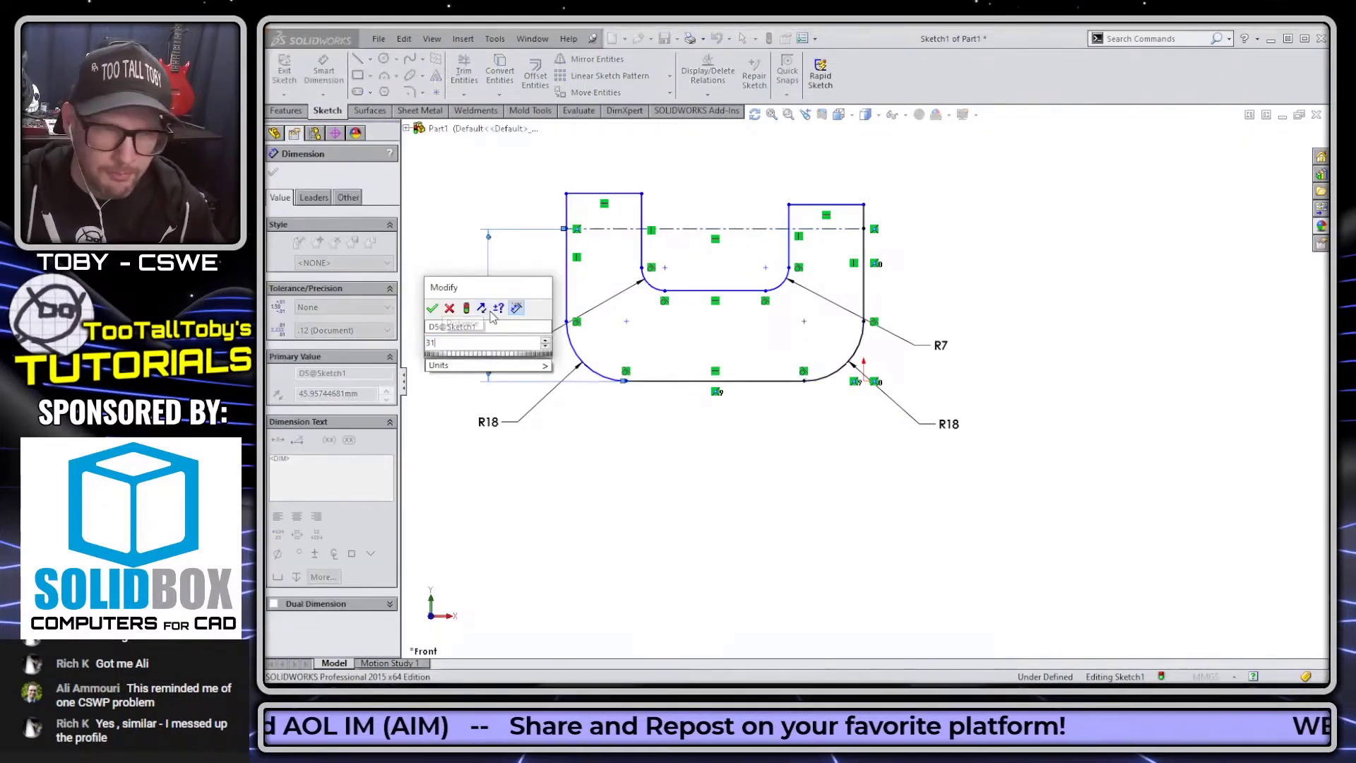
key(Return)
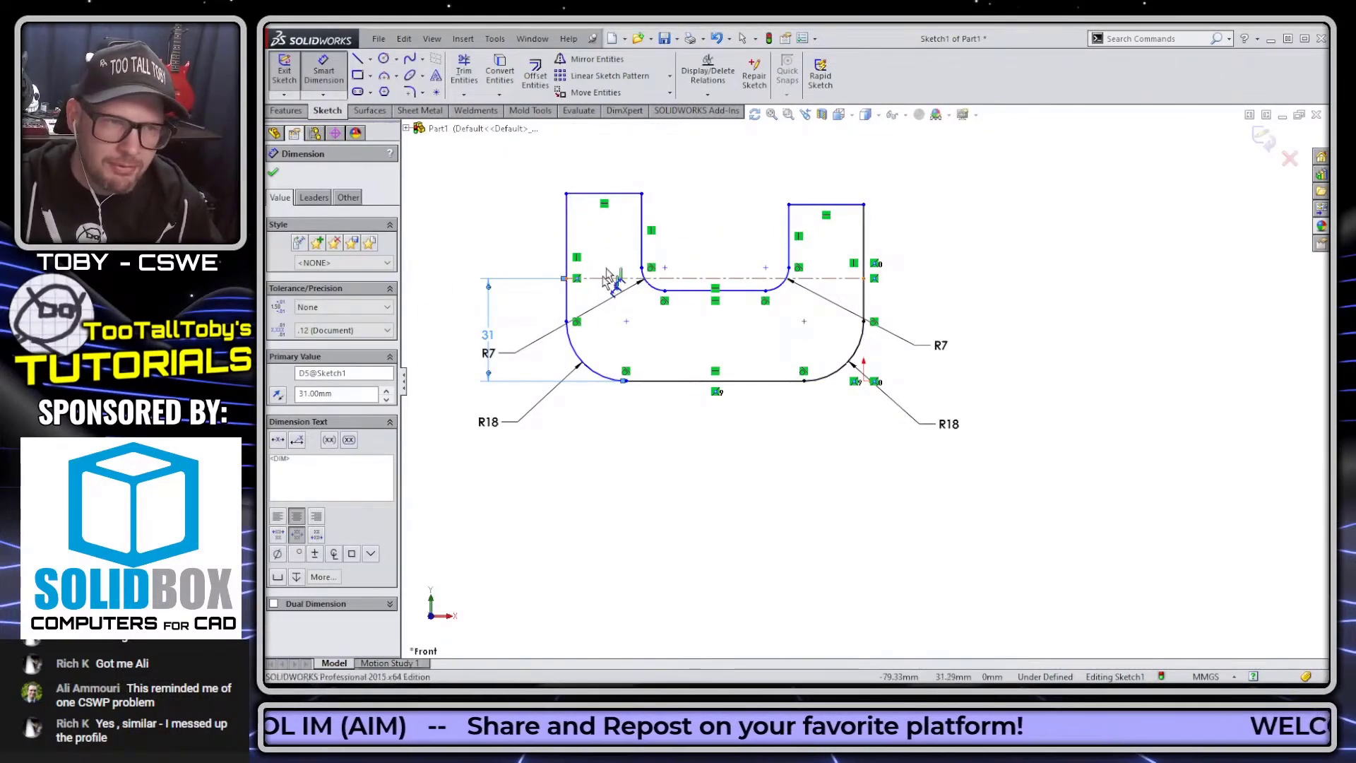
Place the left arm top 8 above the centreline and make both arm tops collinear.
click(604, 280)
click(606, 194)
click(507, 240)
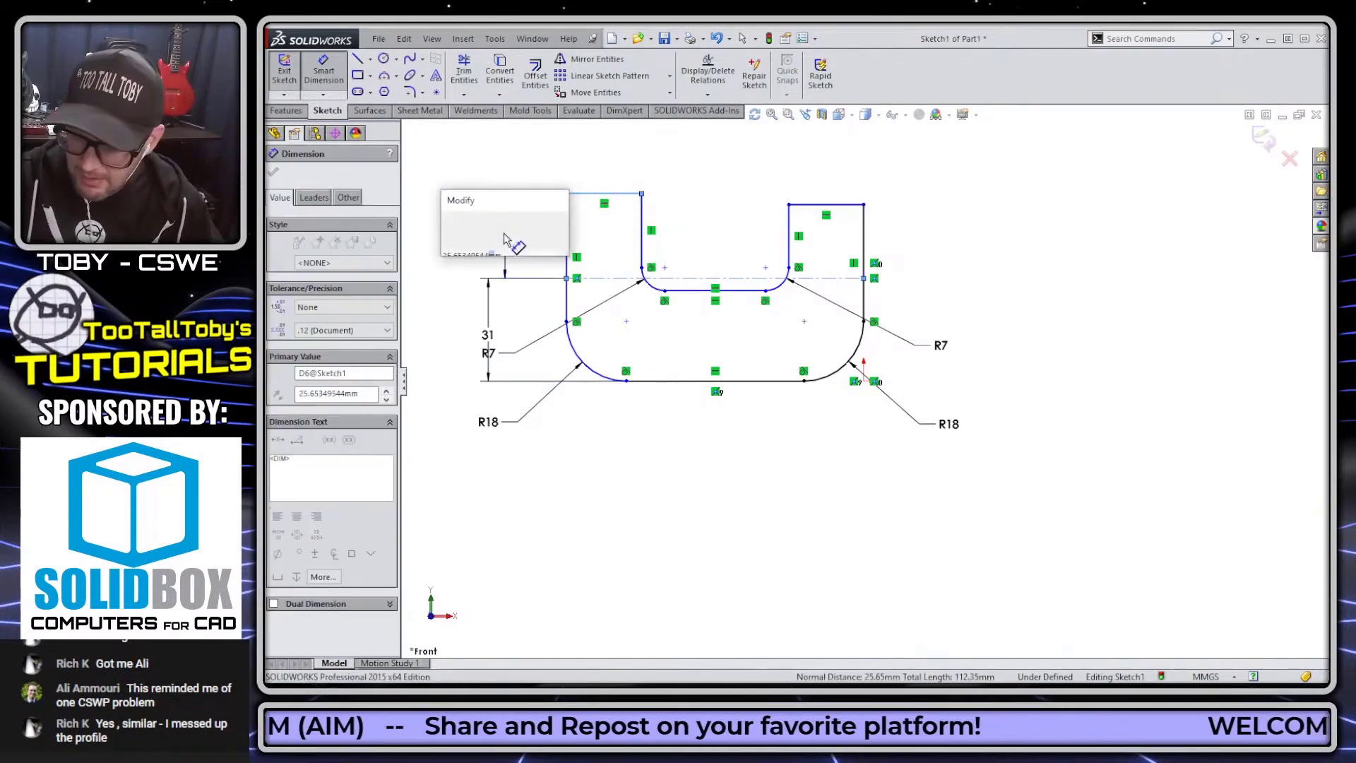
text(8)
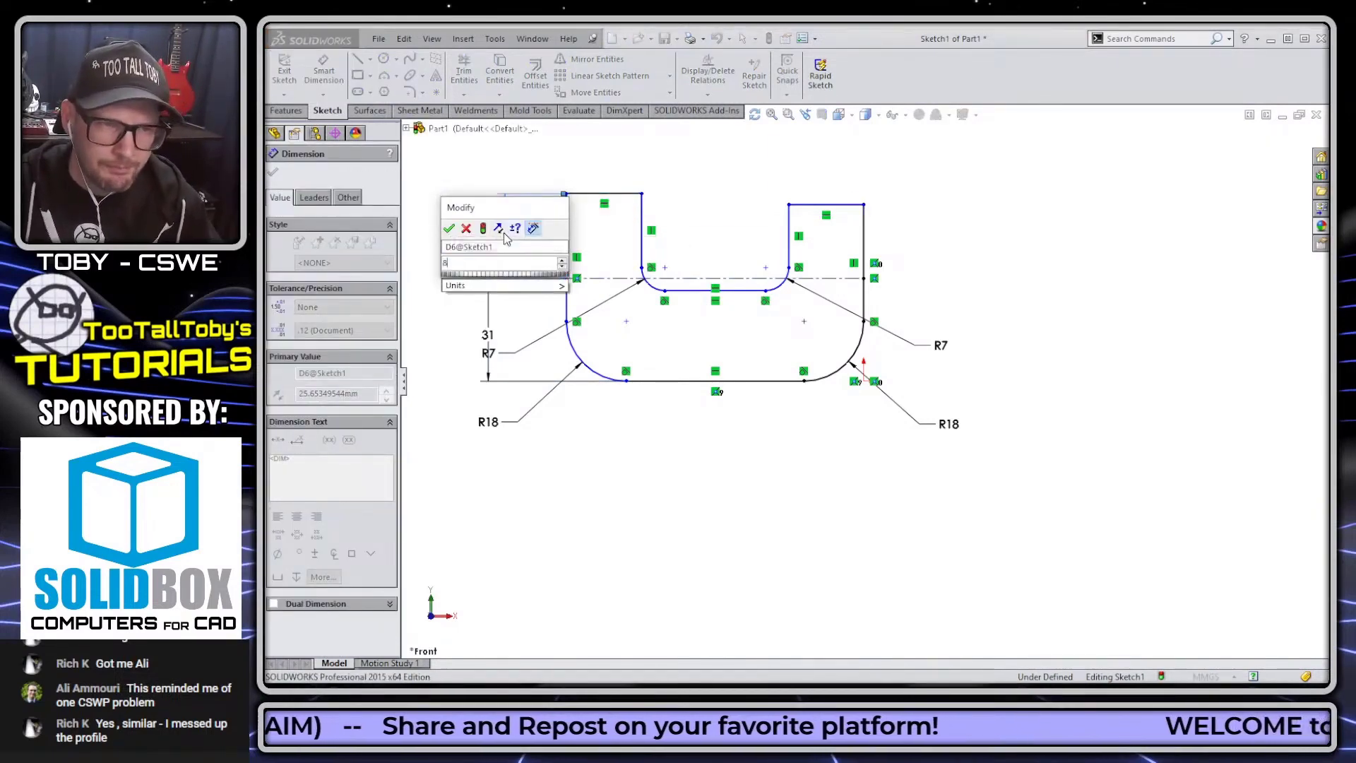
key(Return)
key(Escape)
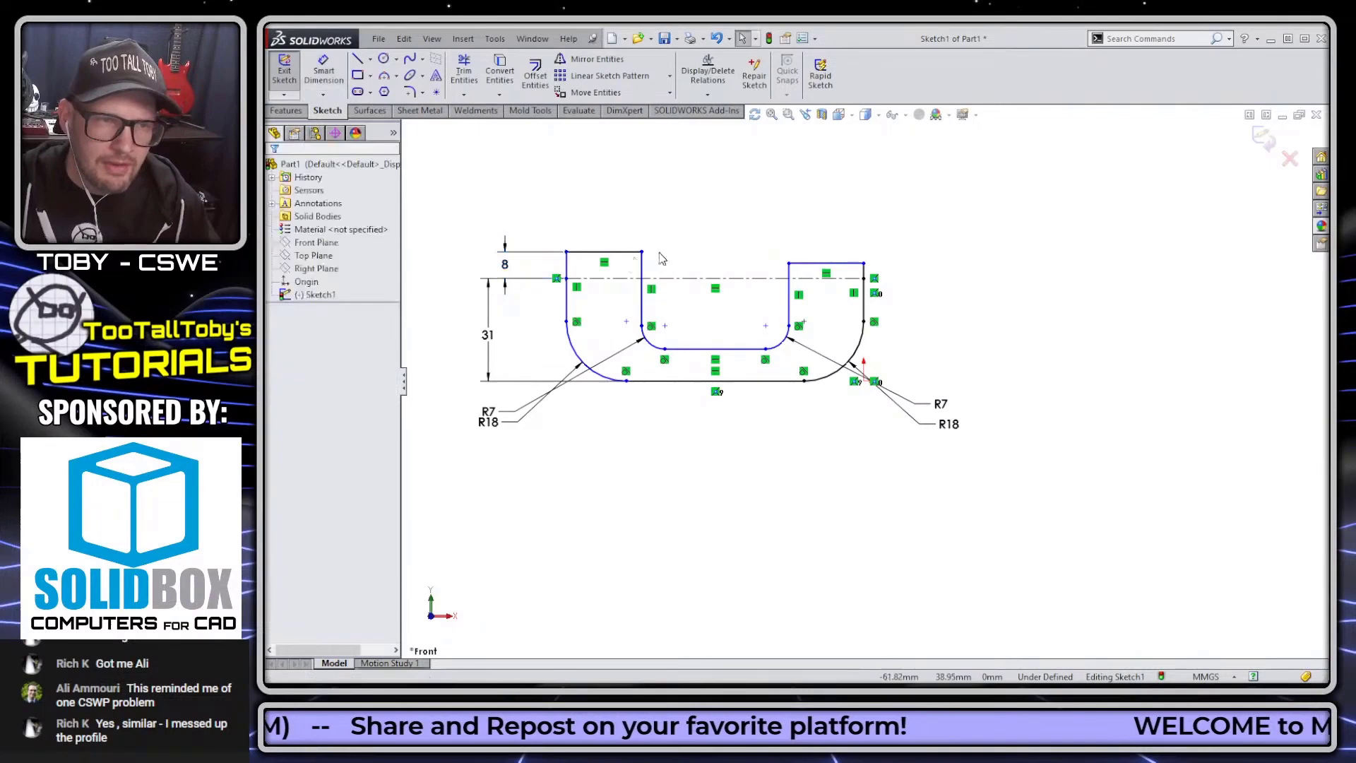
click(618, 253)
ctrl+click(841, 263)
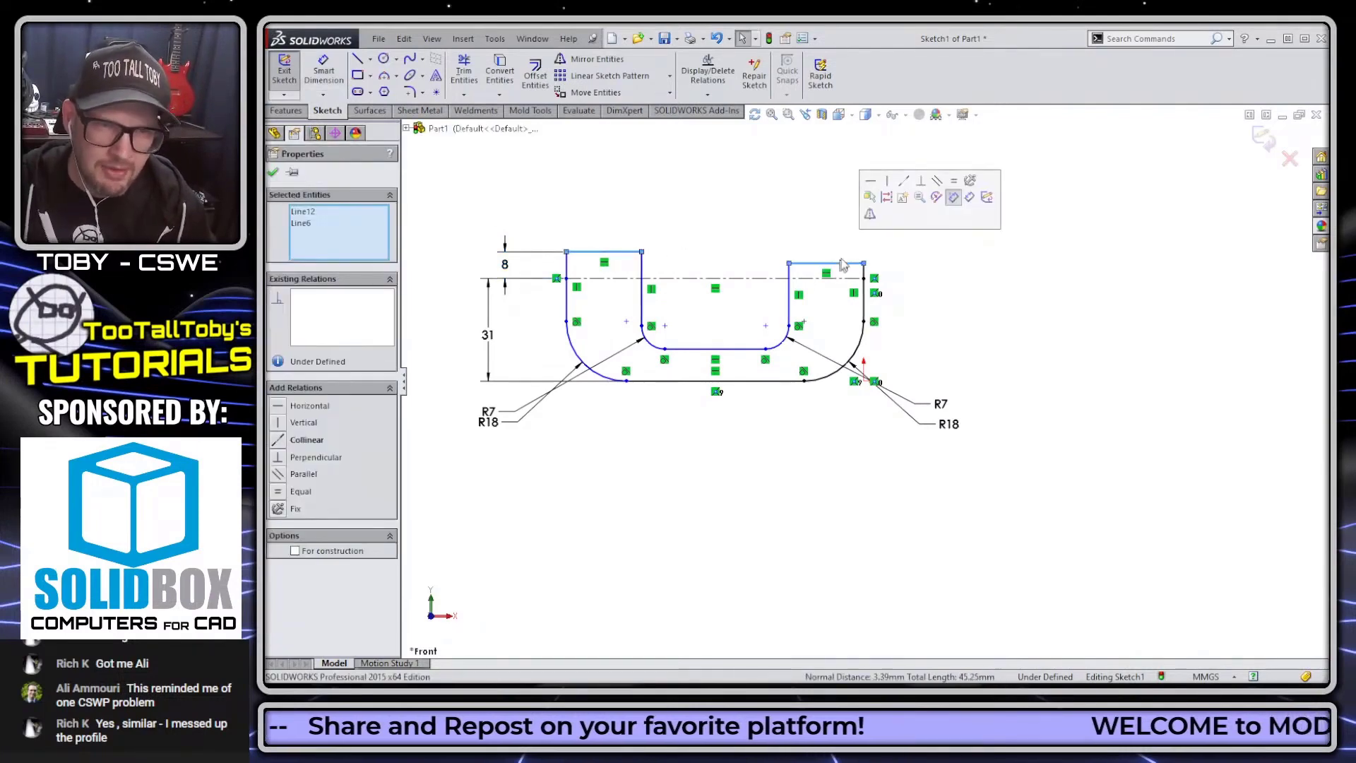
click(904, 181)
click(709, 325)
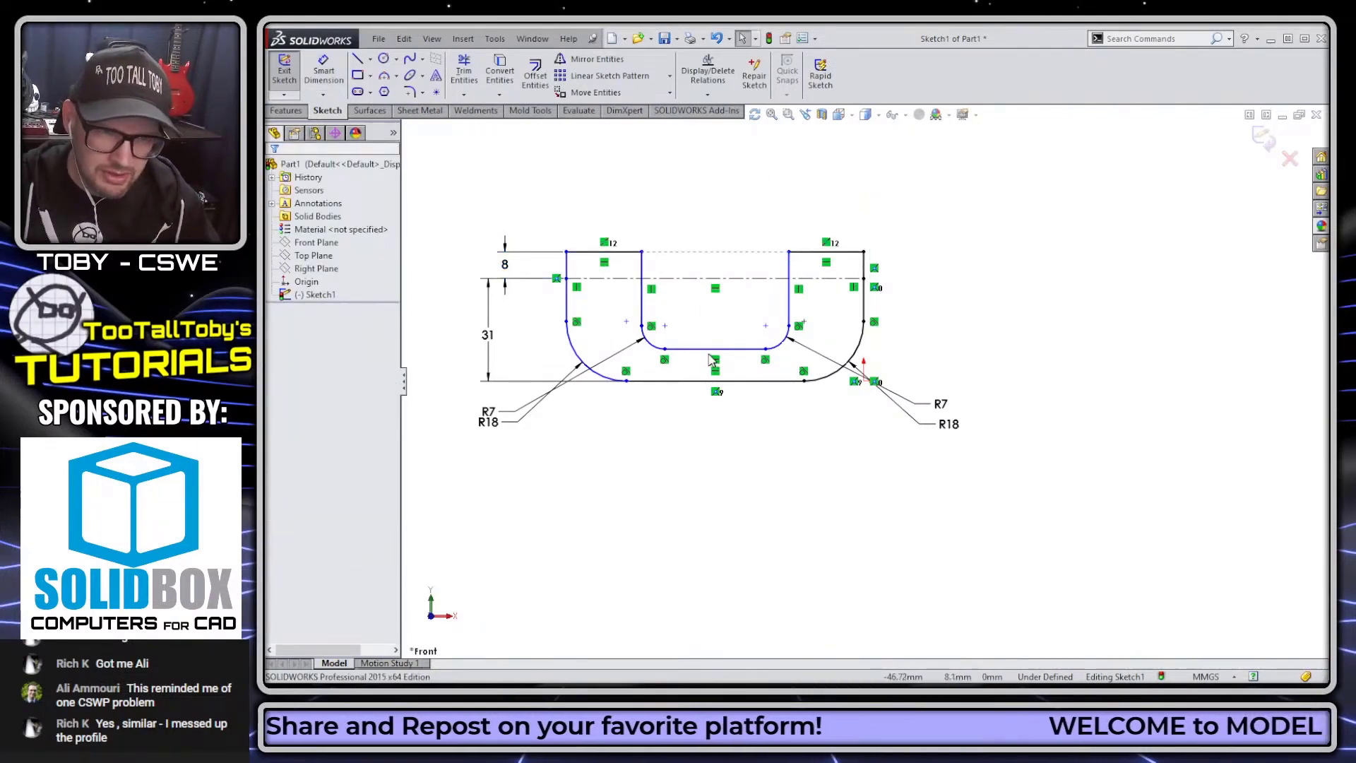
Dimension the bottom thickness as 16.
right_click(712, 297)
click(718, 322)
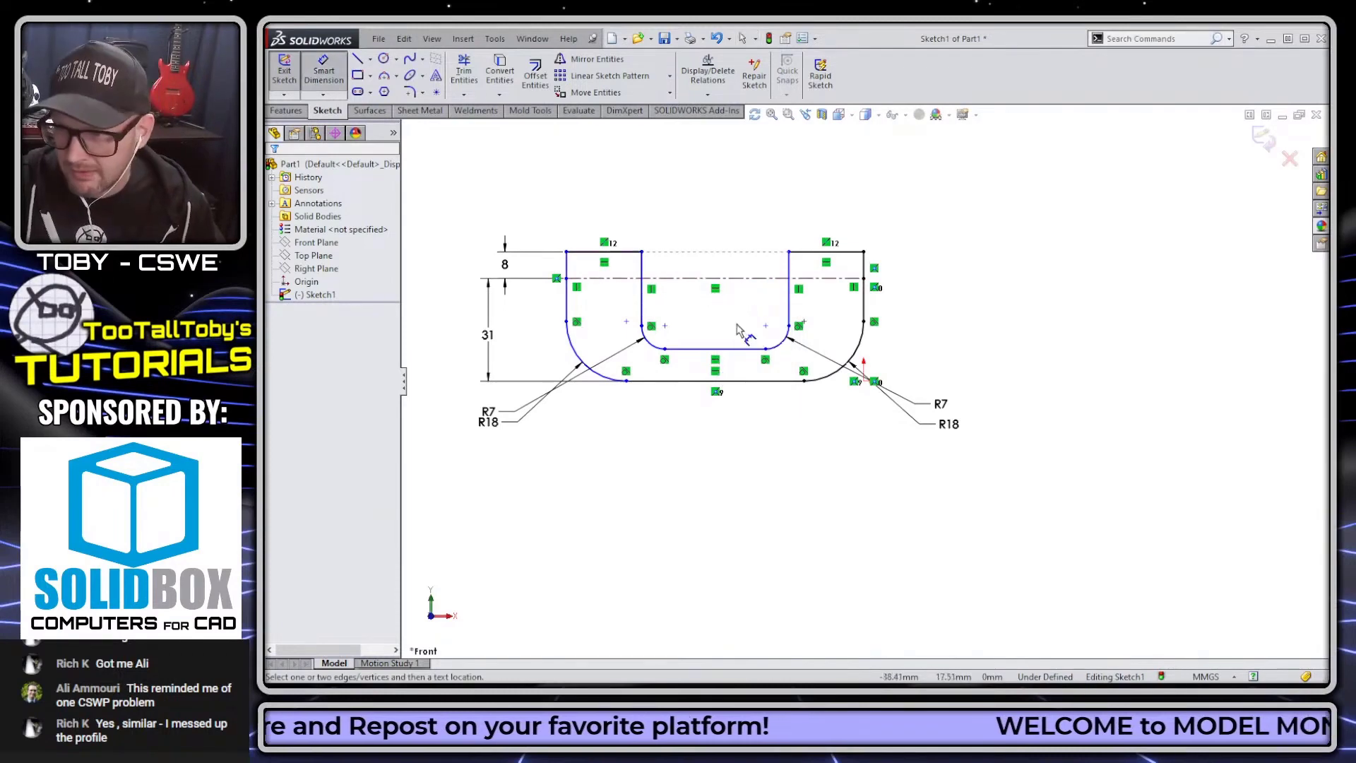
click(706, 349)
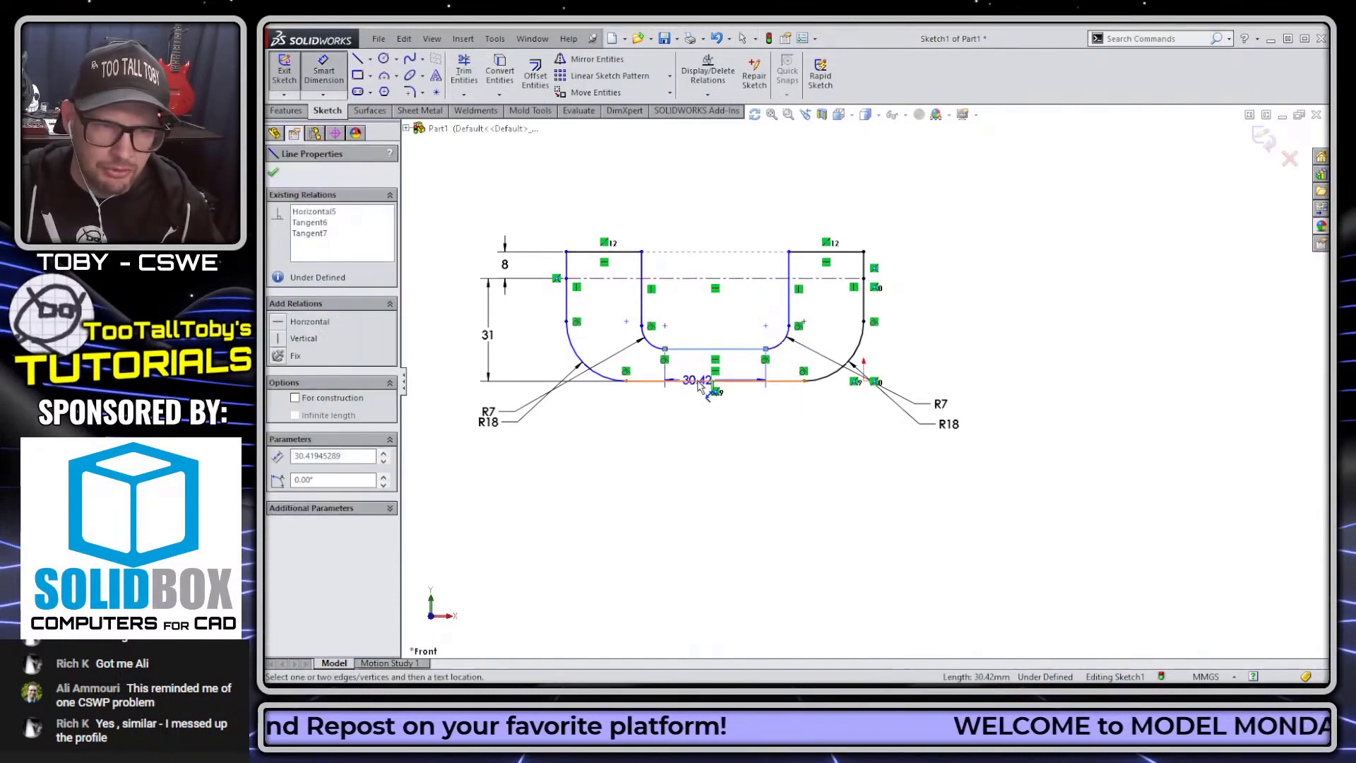
click(708, 381)
click(715, 463)
text(16)
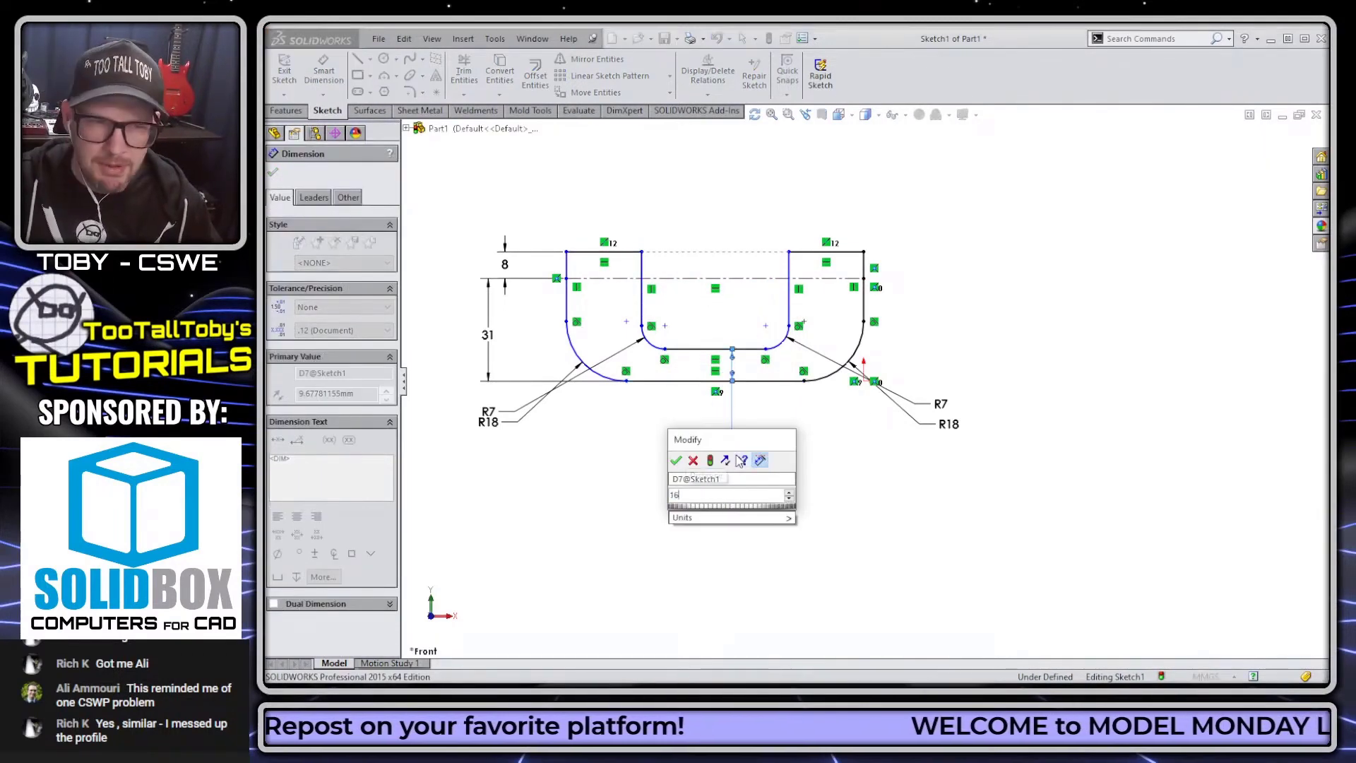
key(Return)
Dimension the right arm width 18 and the left arm width 14.
click(789, 281)
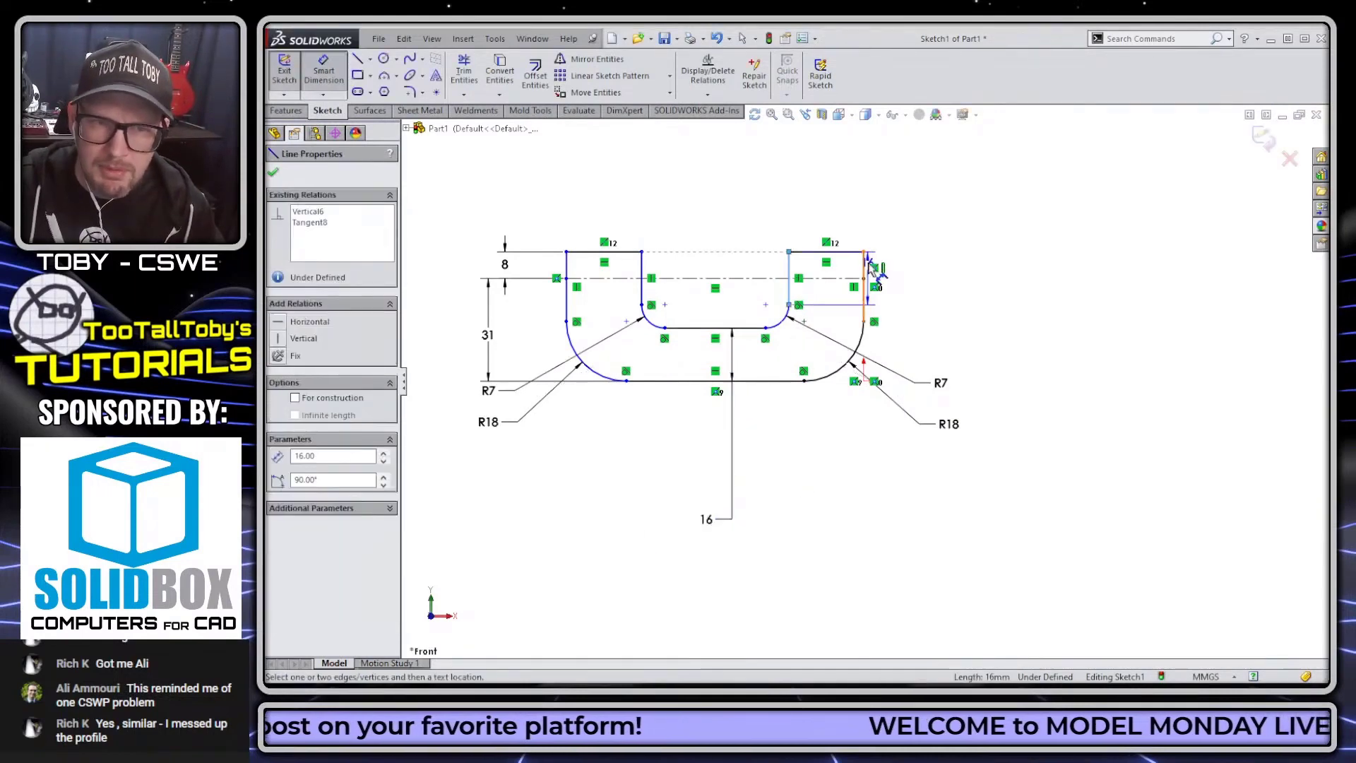
click(865, 269)
click(967, 209)
text(18)
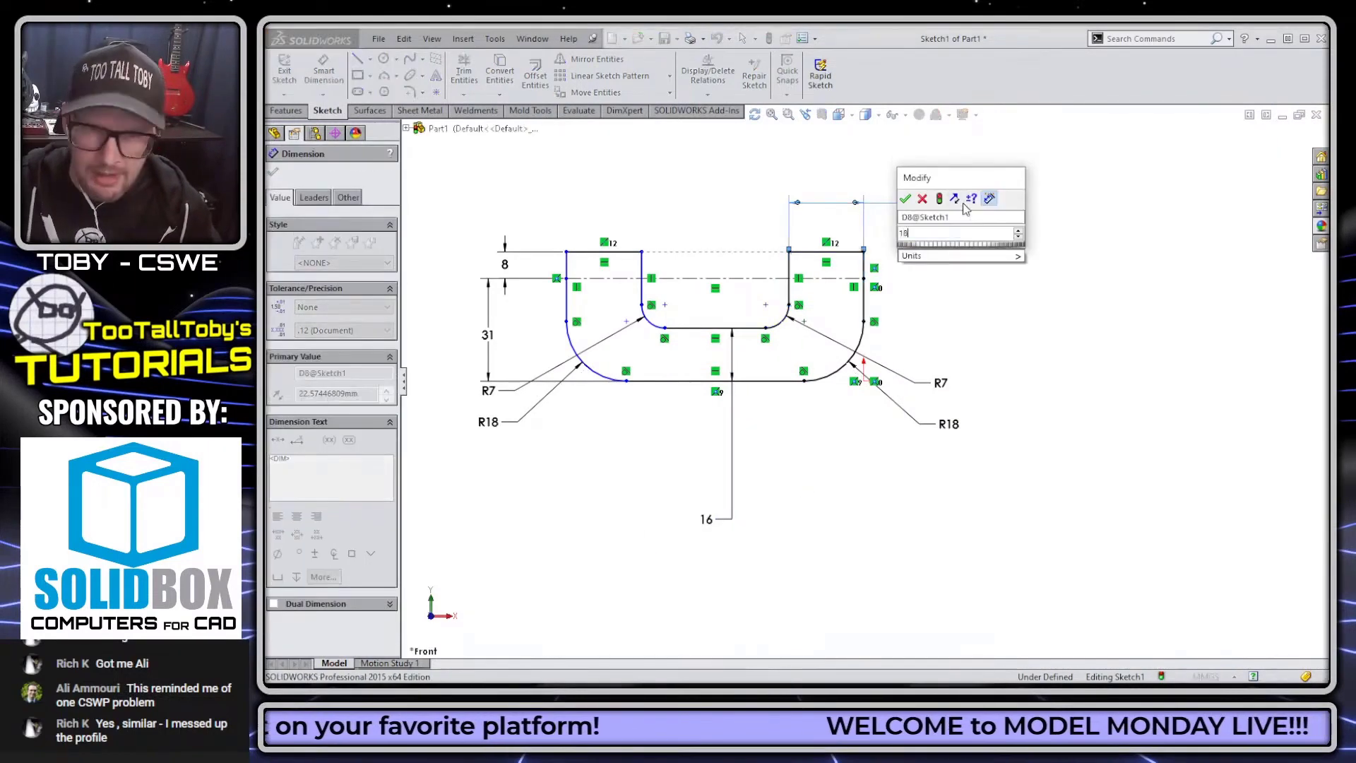
key(Return)
click(642, 268)
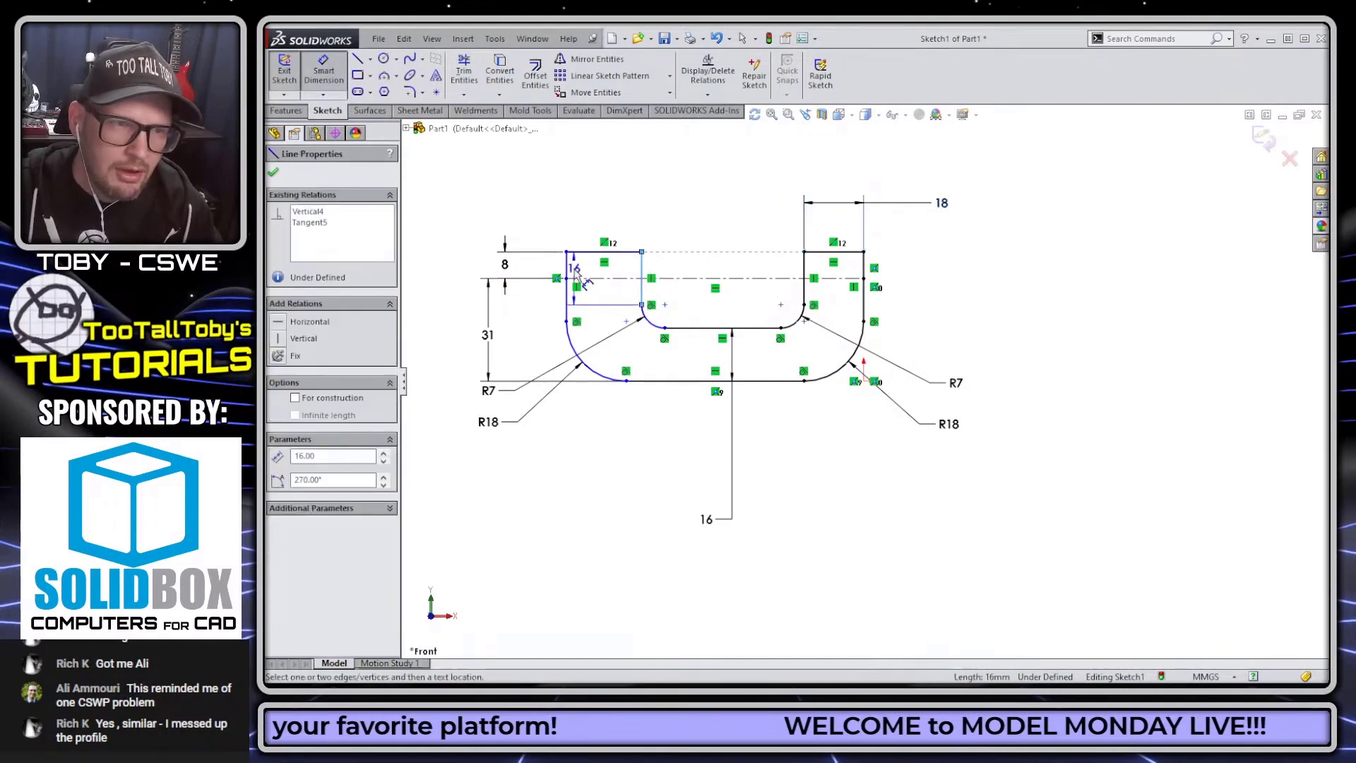
click(567, 290)
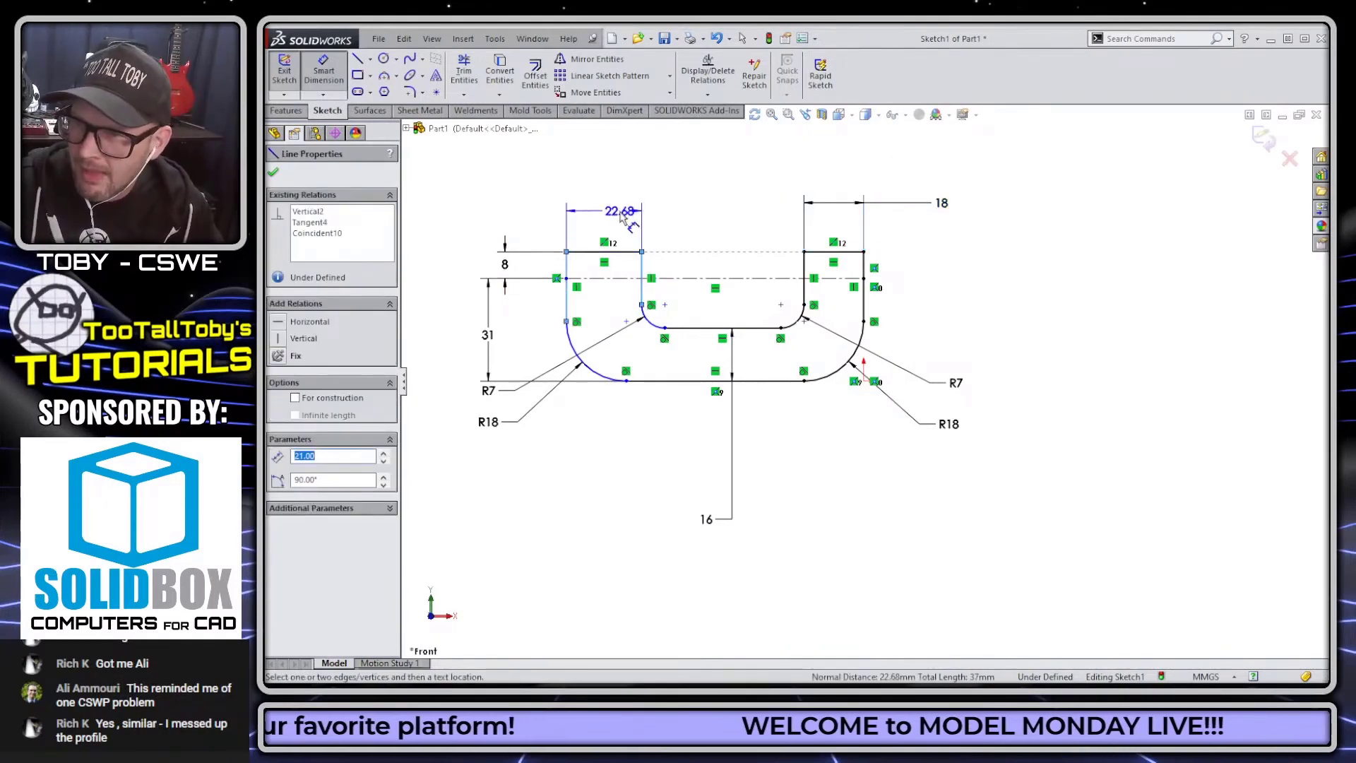
click(622, 217)
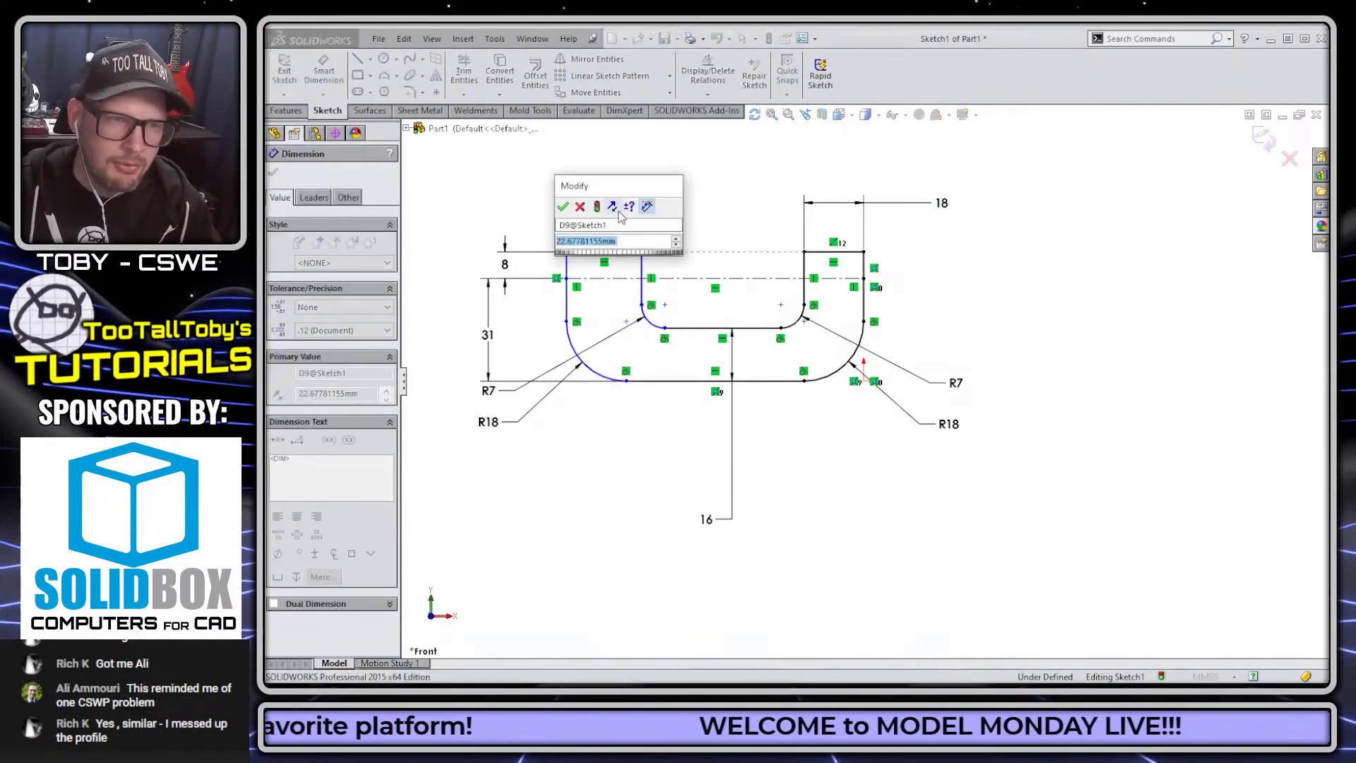
key(Return)
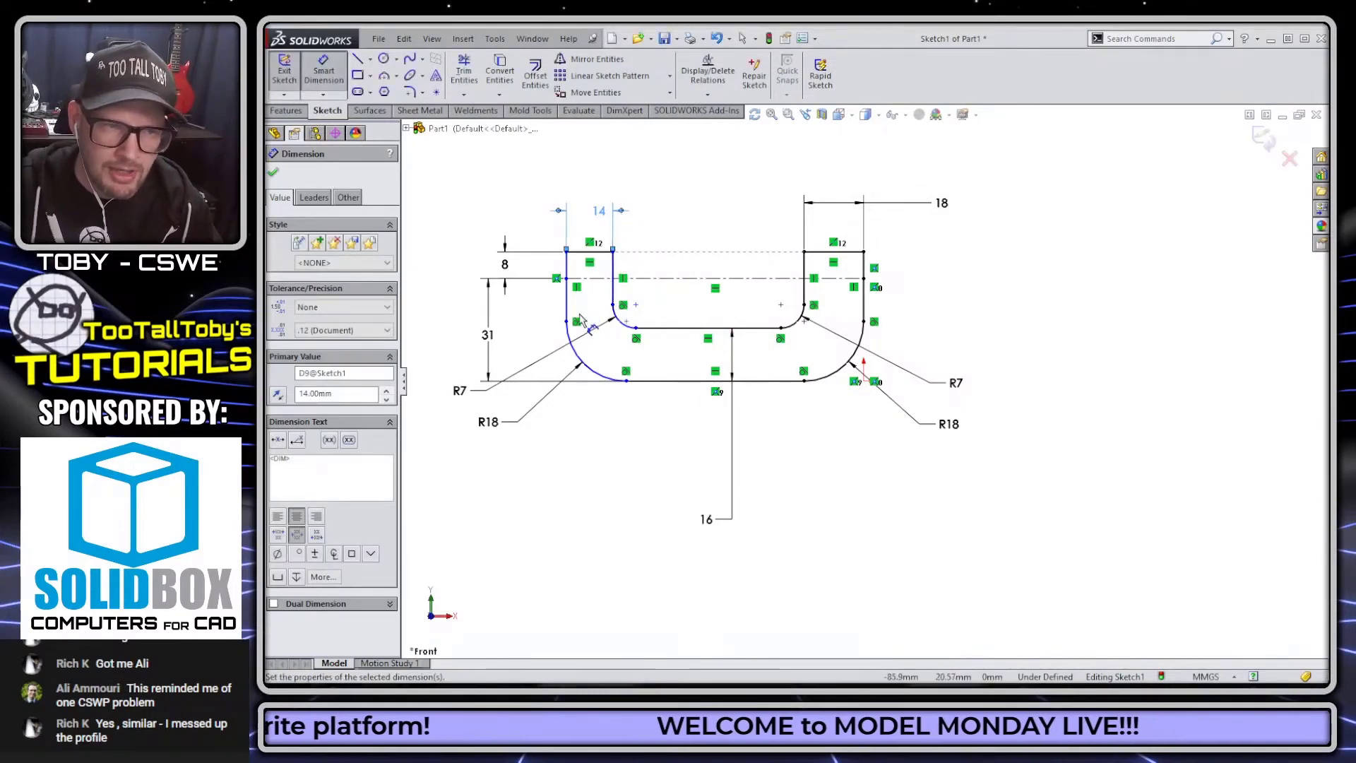
Dimension the overall profile width as 95.
click(569, 302)
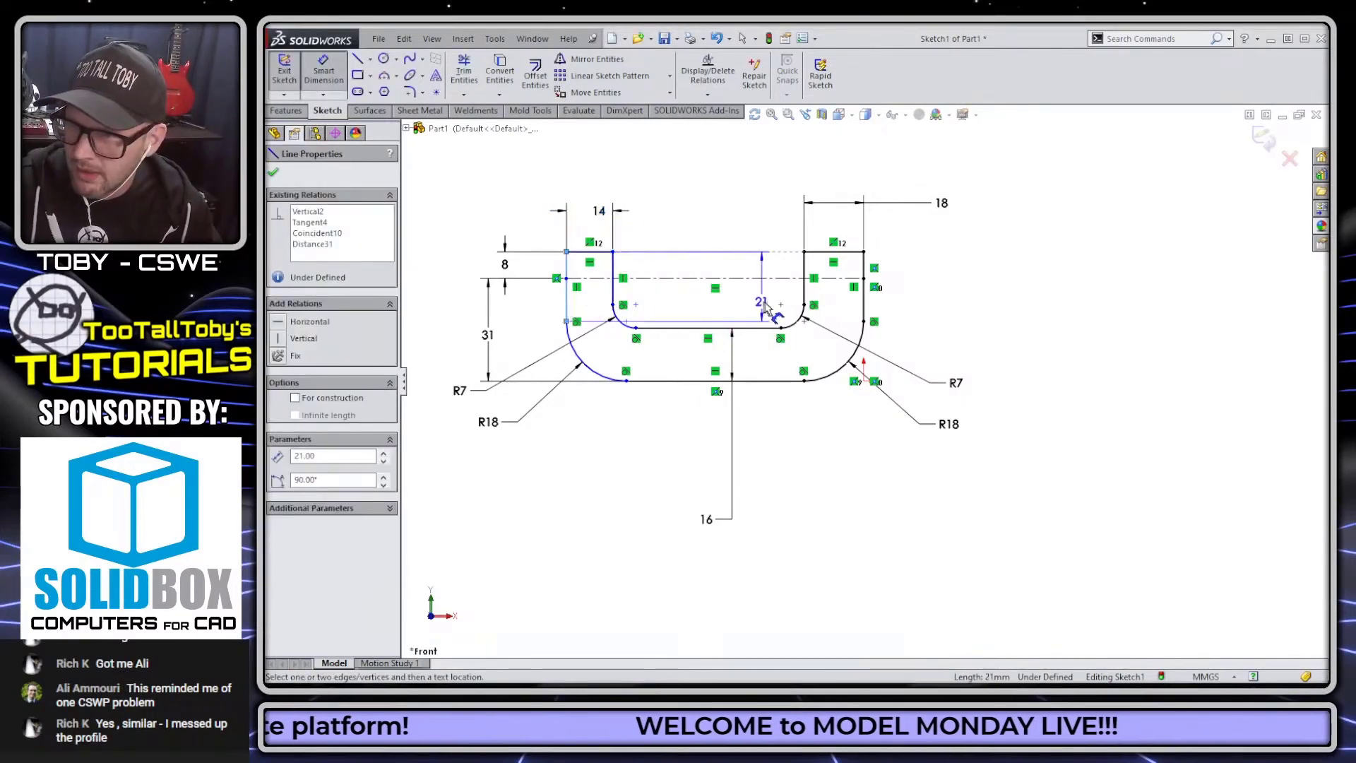
click(863, 304)
click(714, 450)
text(95)
key(Return)
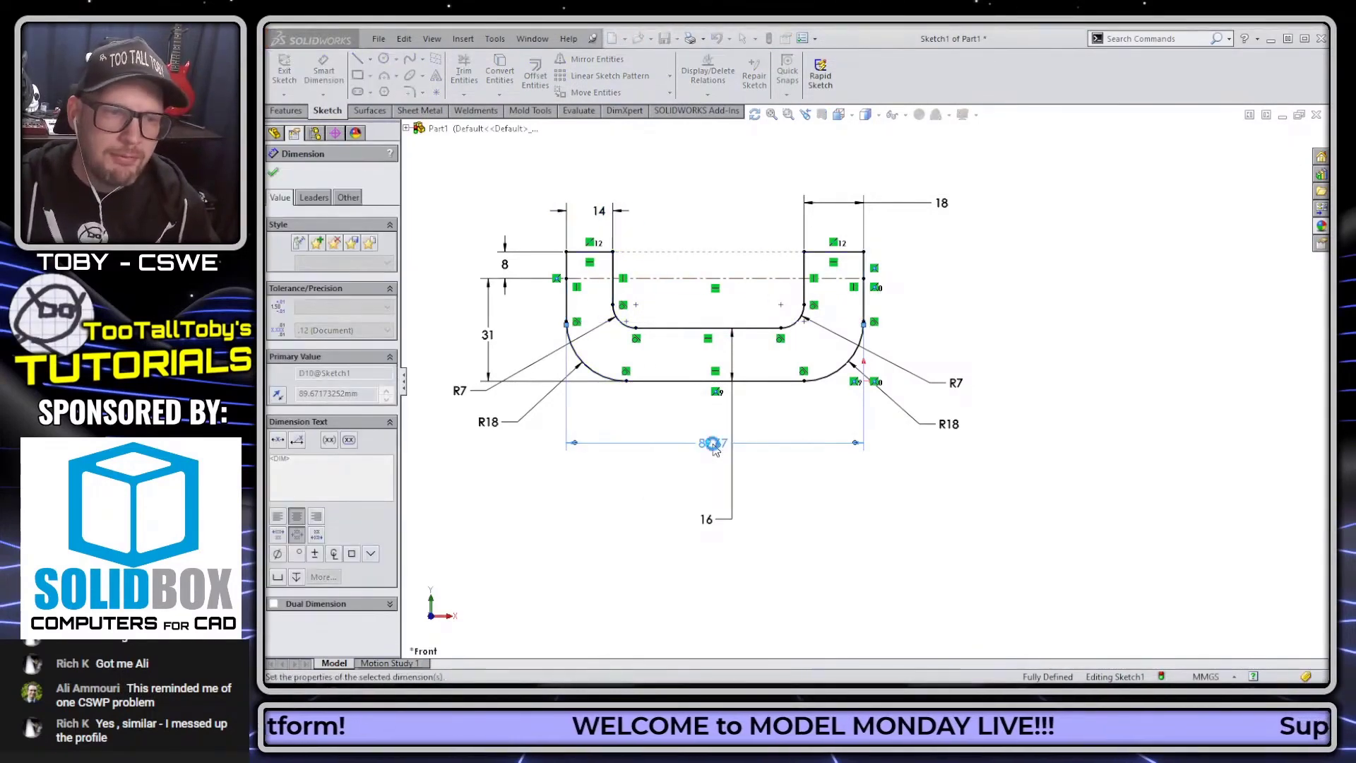
key(Escape)
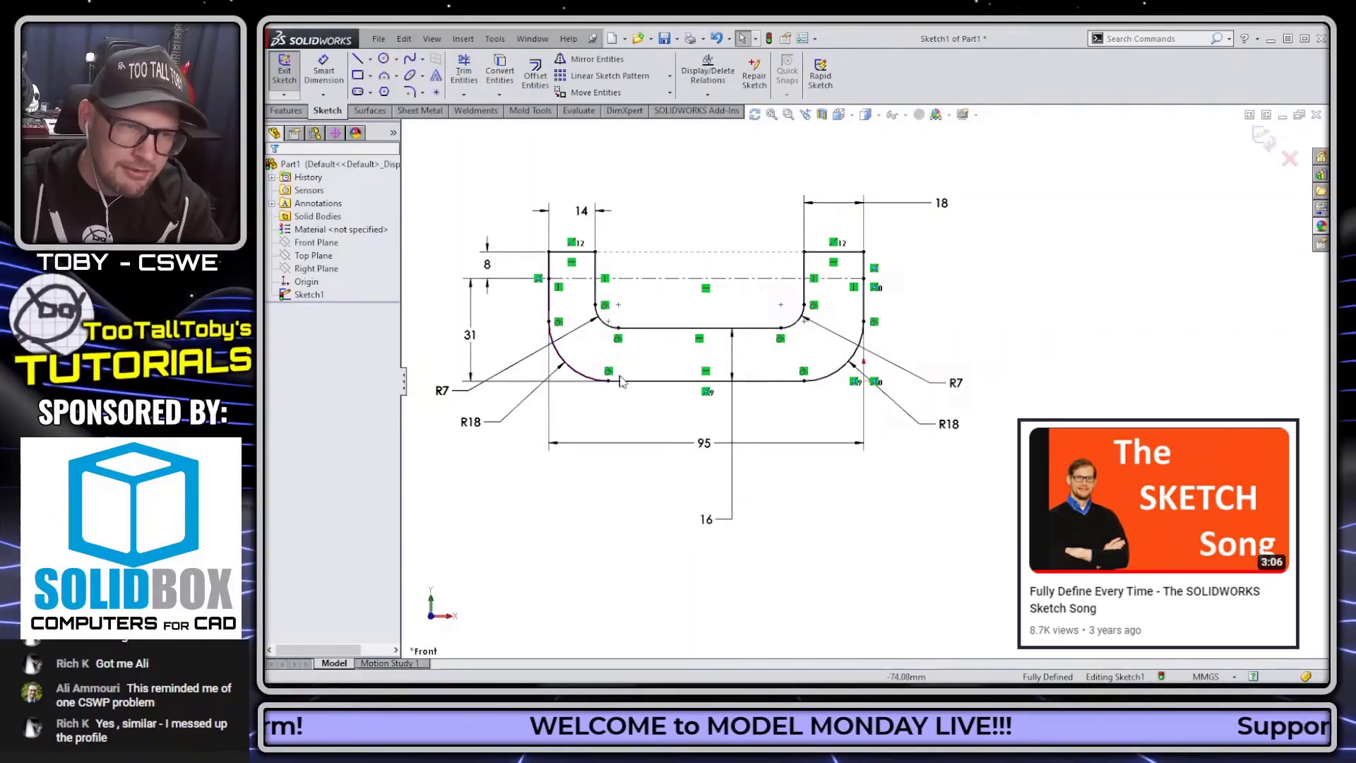
Delete the small arc's tangent relation and drag arc endpoints to test the constraints.
click(619, 338)
key(Delete)
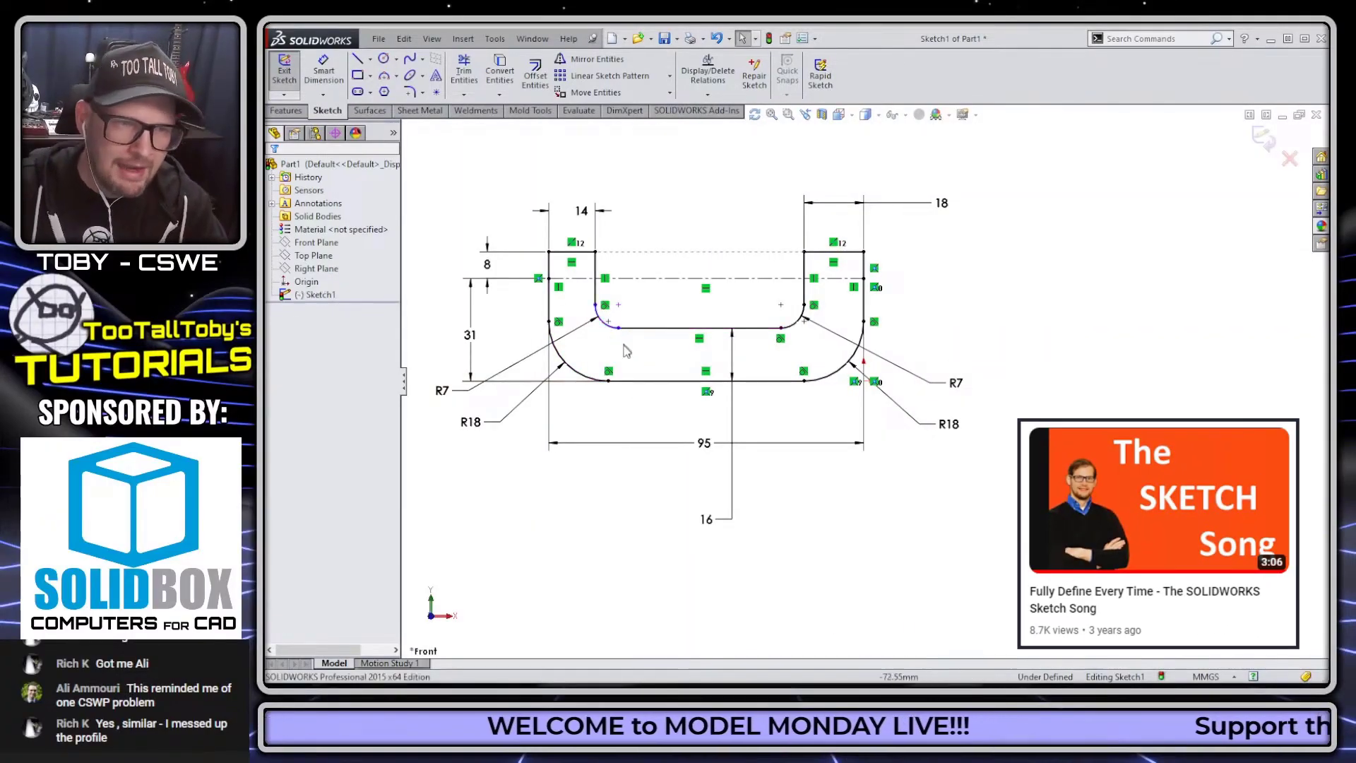
scroll(581, 362, down, 5)
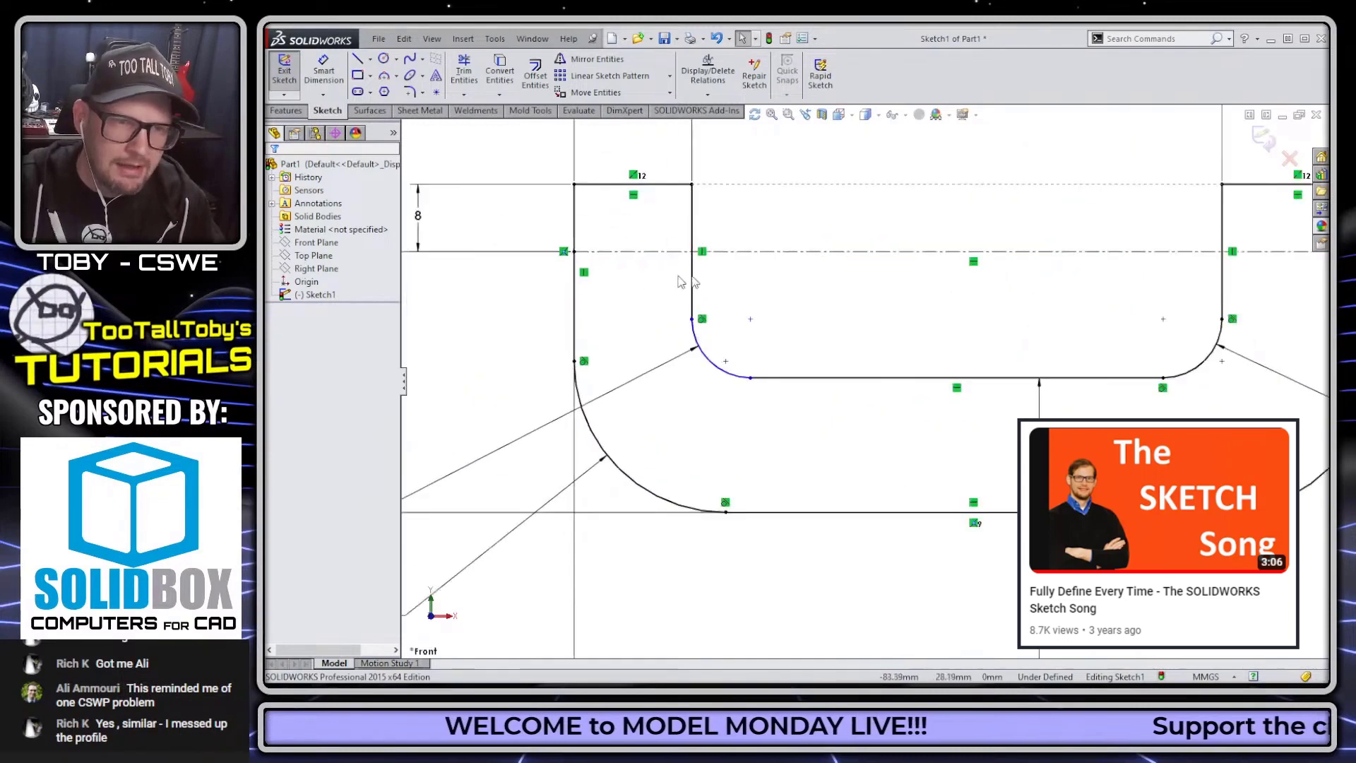
mouse_move(753, 382)
mouse_down()
mouse_move(812, 384)
mouse_move(771, 399)
mouse_move(705, 384)
mouse_move(778, 375)
mouse_move(775, 398)
mouse_move(742, 402)
mouse_move(718, 394)
mouse_move(766, 401)
mouse_move(790, 382)
mouse_up()
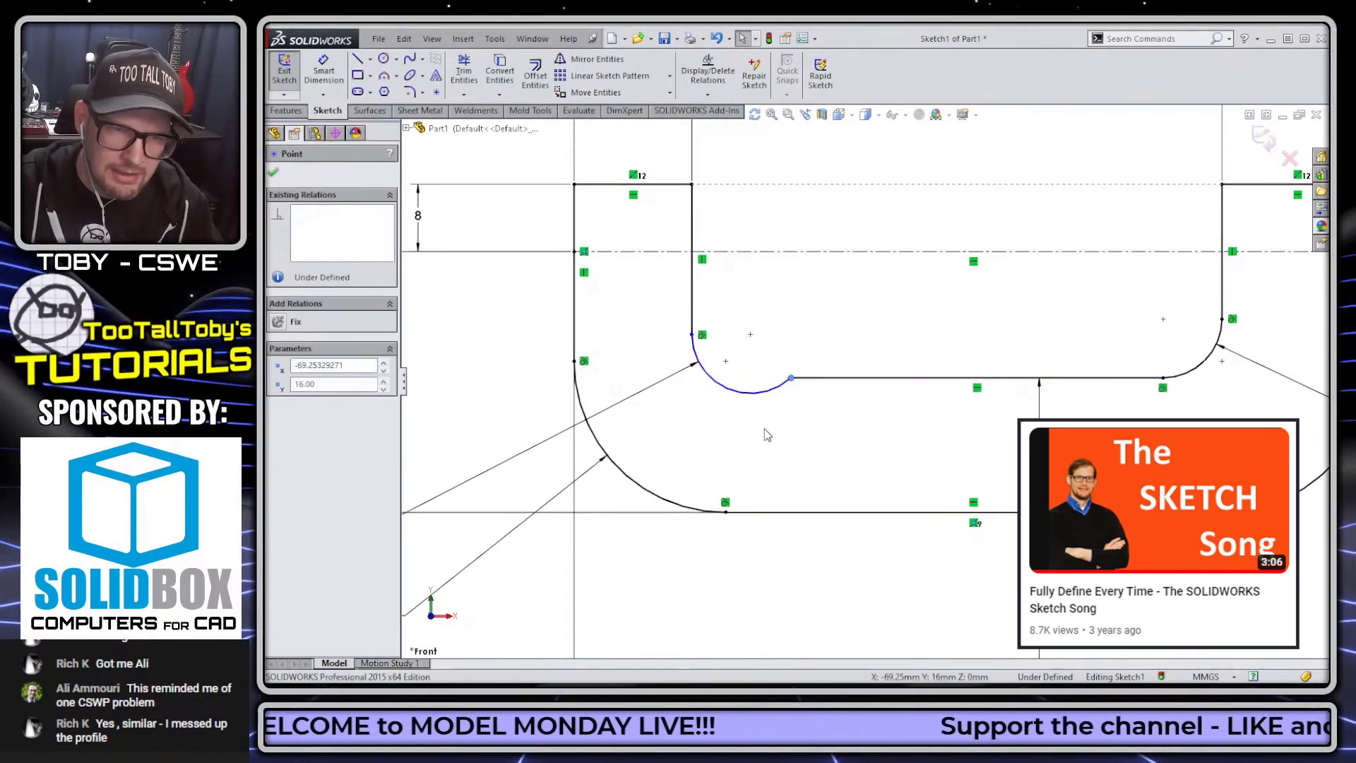
key(f)
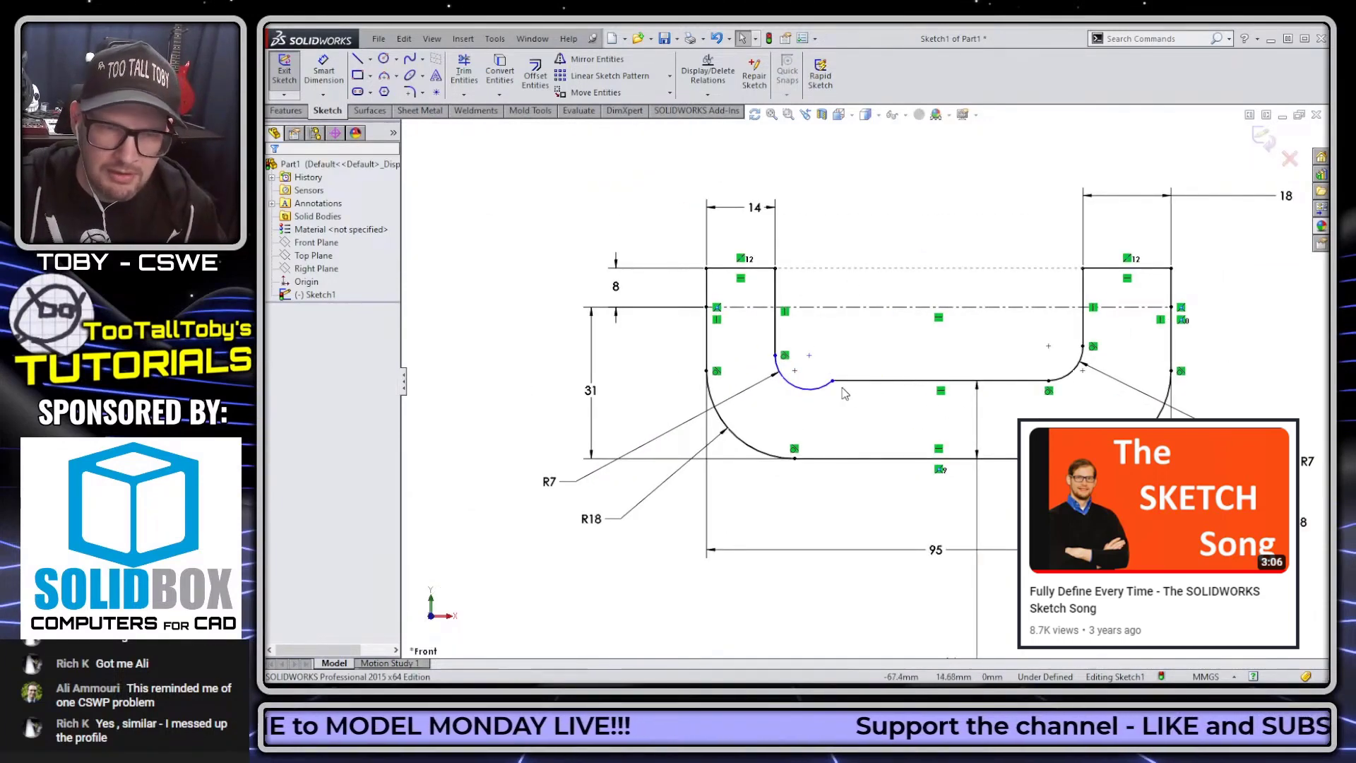
mouse_move(834, 392)
mouse_down()
mouse_move(819, 390)
mouse_move(856, 397)
mouse_move(825, 394)
mouse_up()
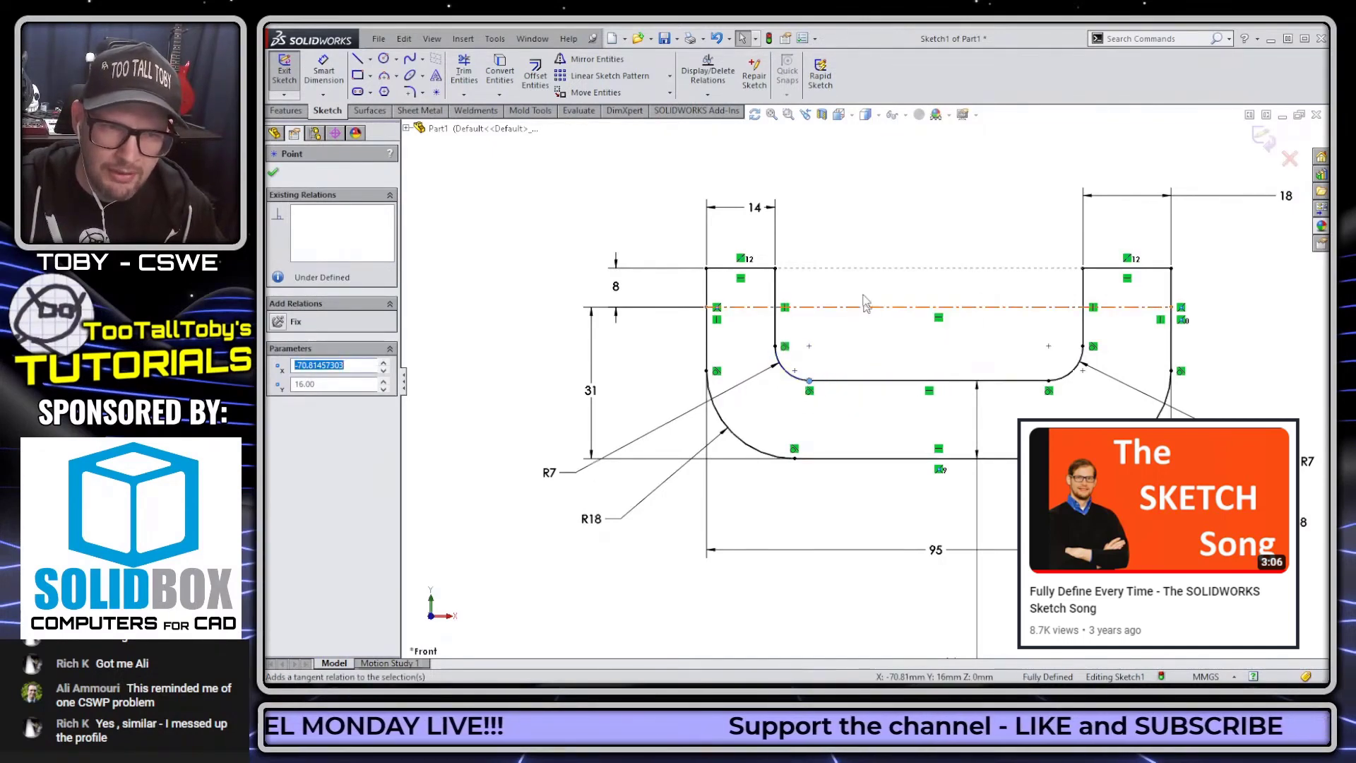
click(857, 263)
key(z)
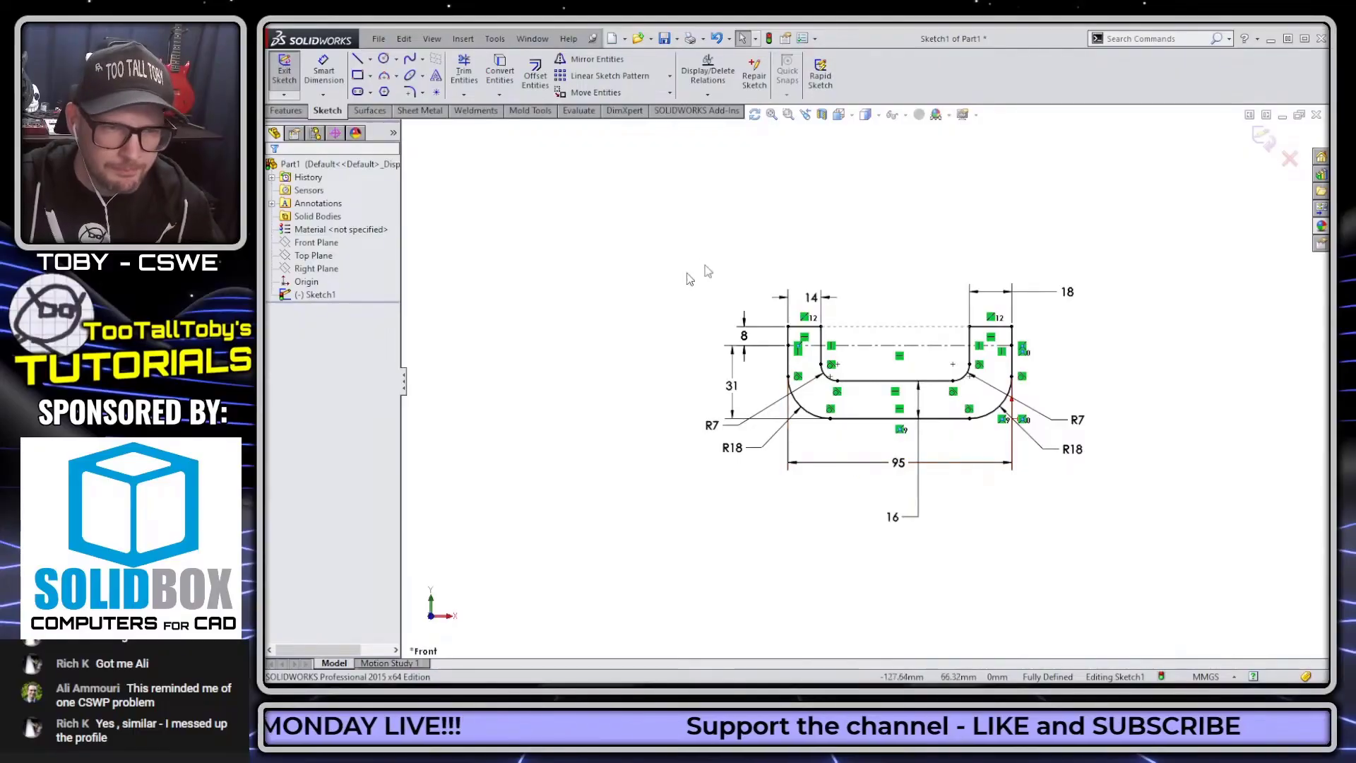
Exit the fully defined Sketch1.
key(s)
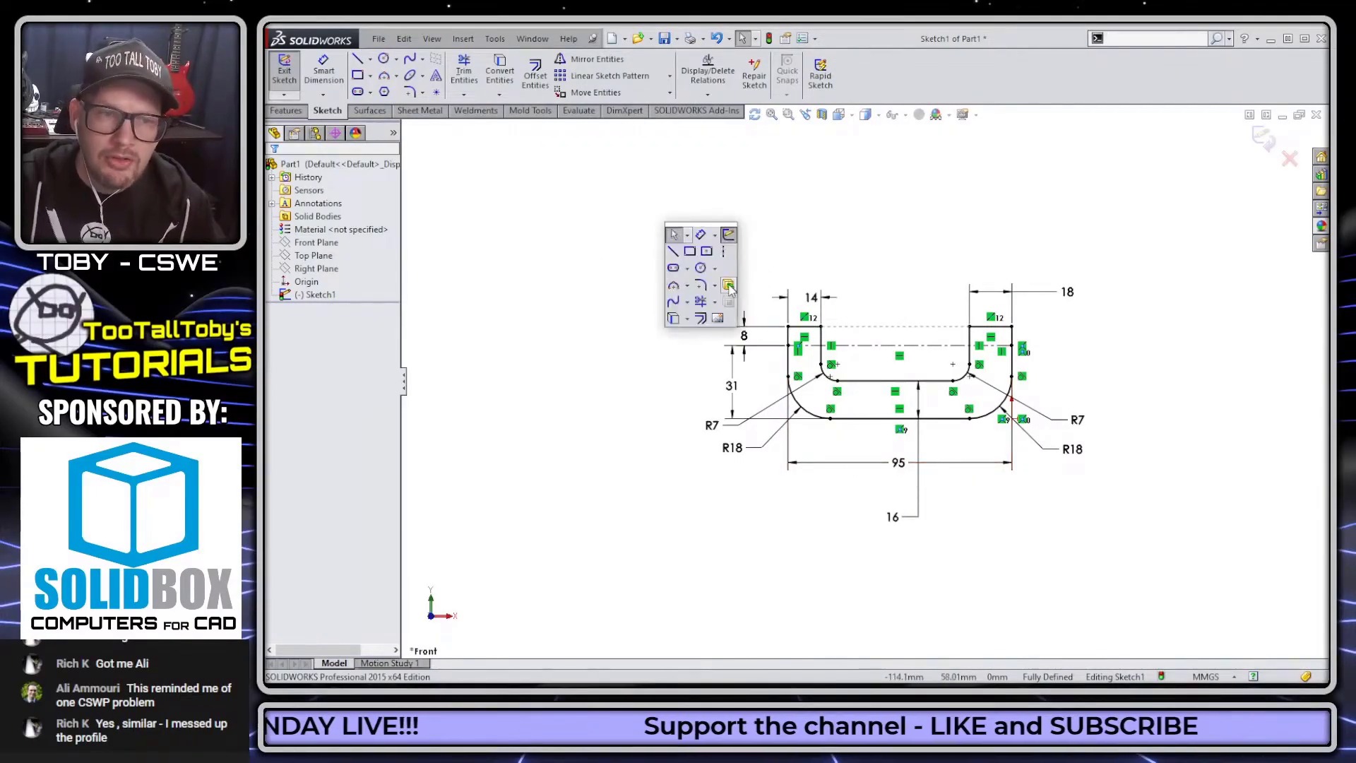
click(860, 236)
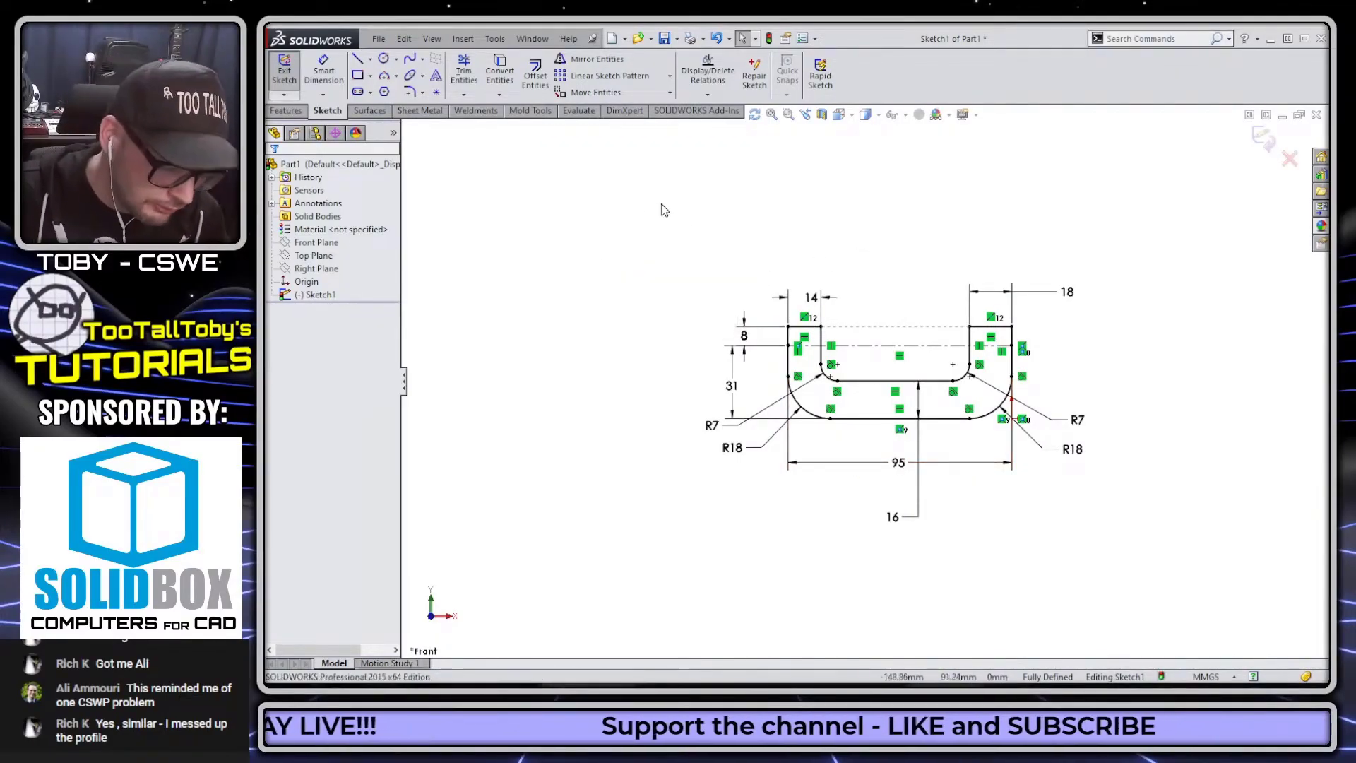
key(s)
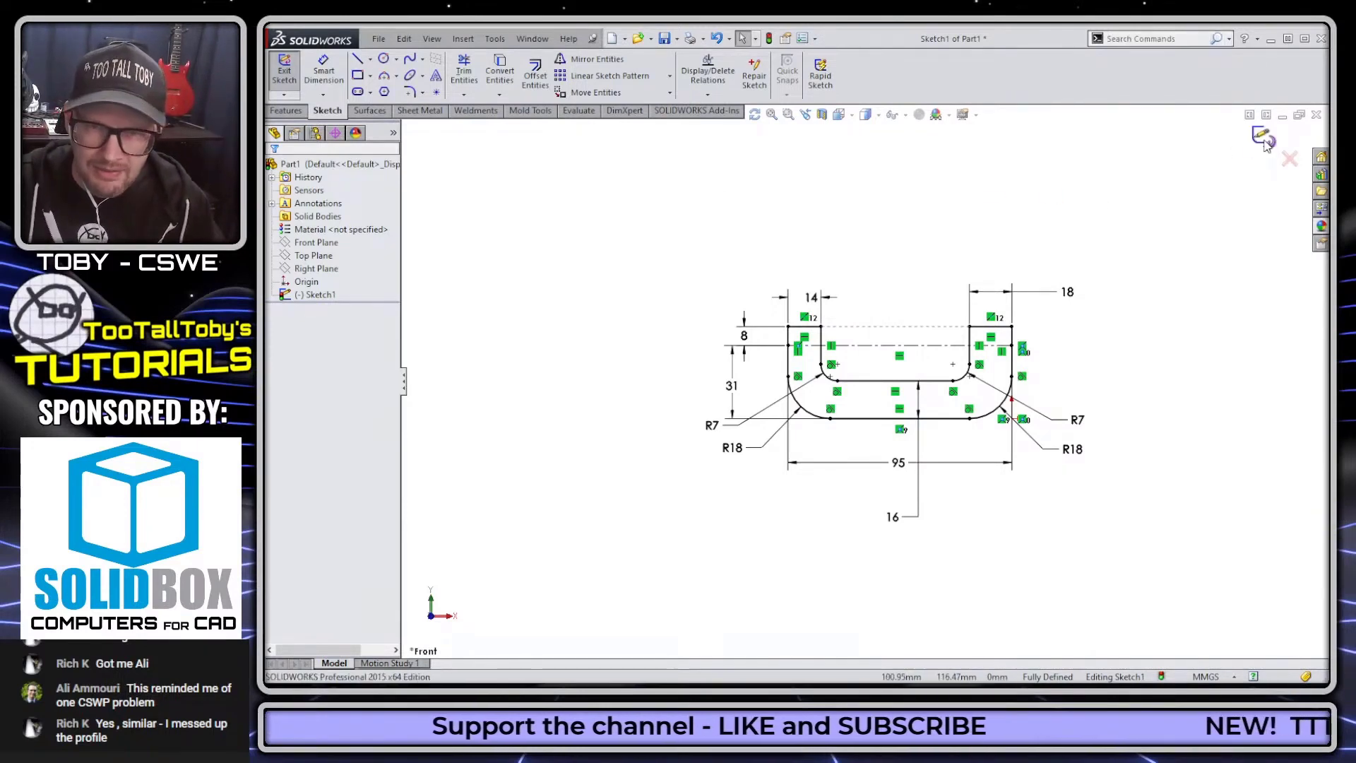
click(1265, 138)
Extrude Sketch1 16 mm with a Mid Plane end condition as Boss-Extrude1.
click(286, 110)
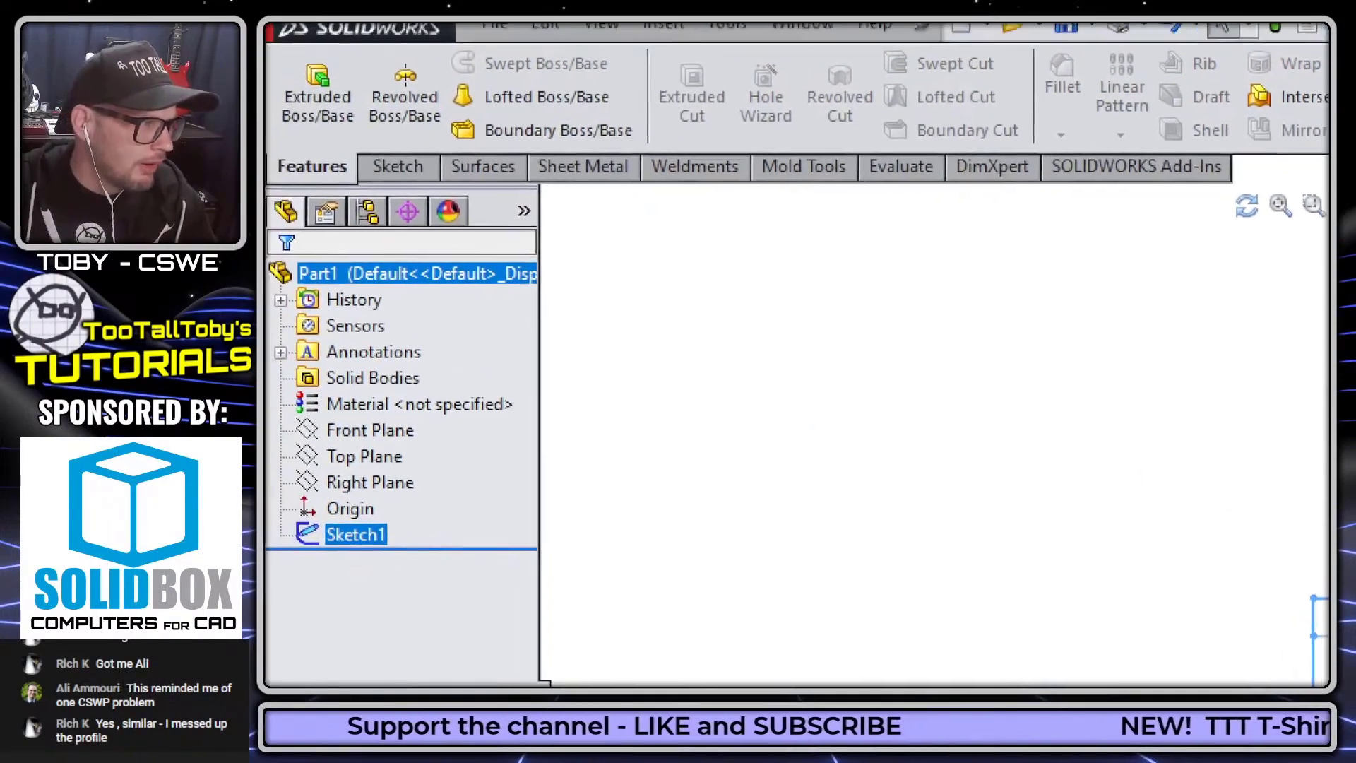
ctrl+shift+drag(351, 182, 443, 290)
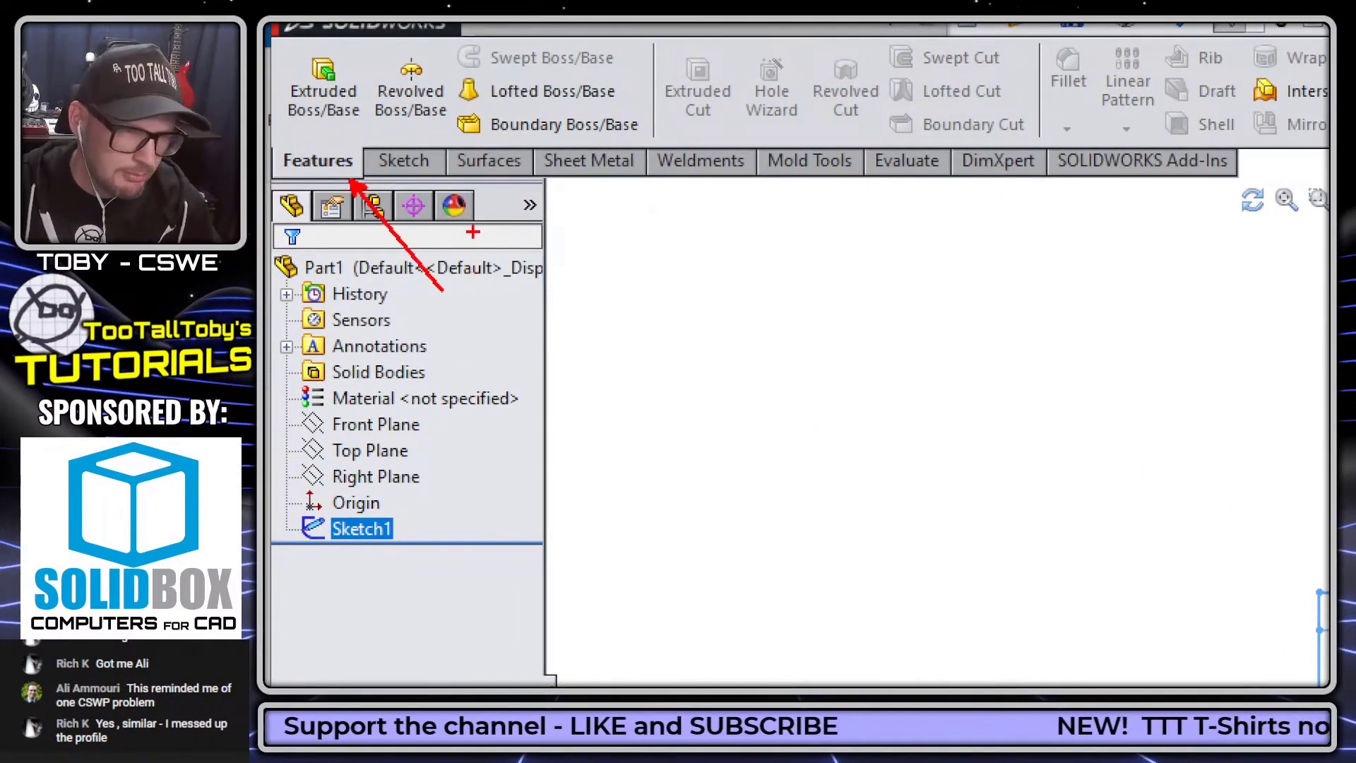
click(323, 85)
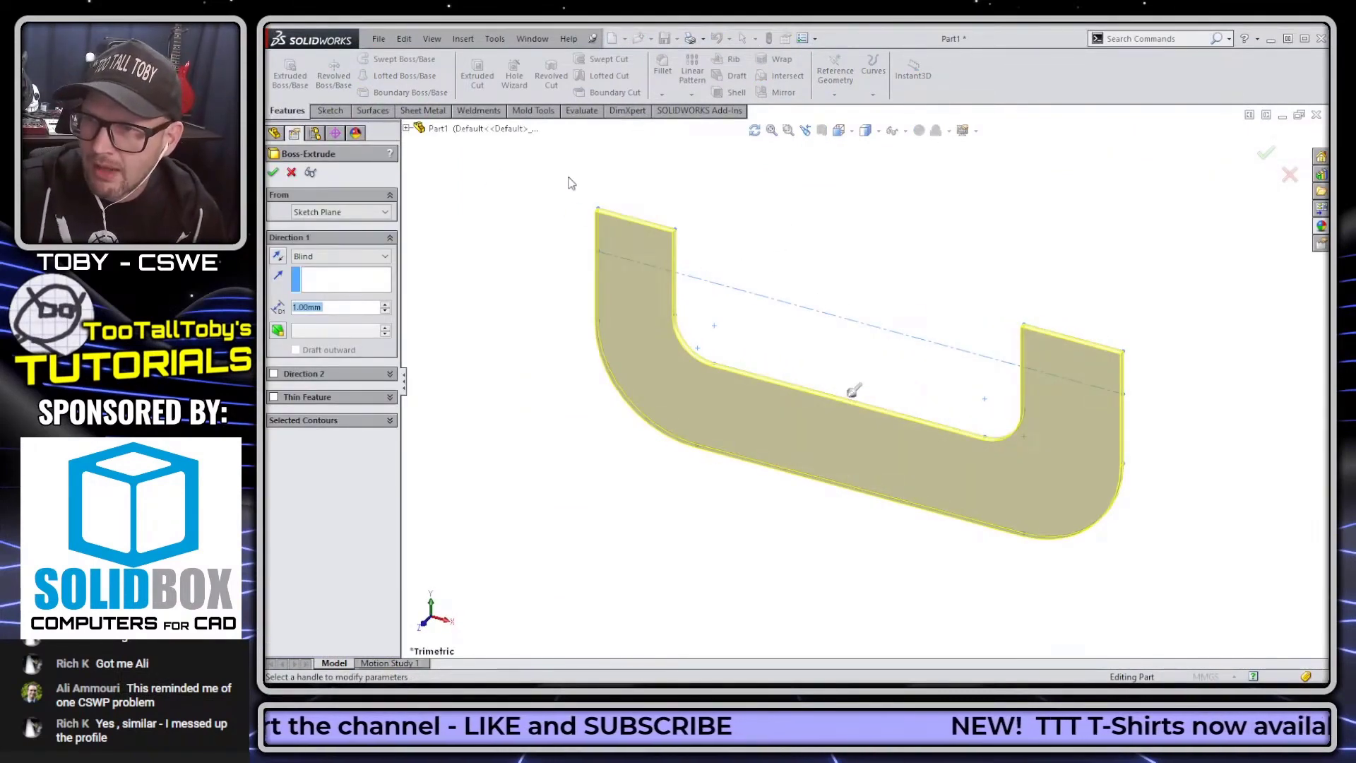
text(16)
key(Return)
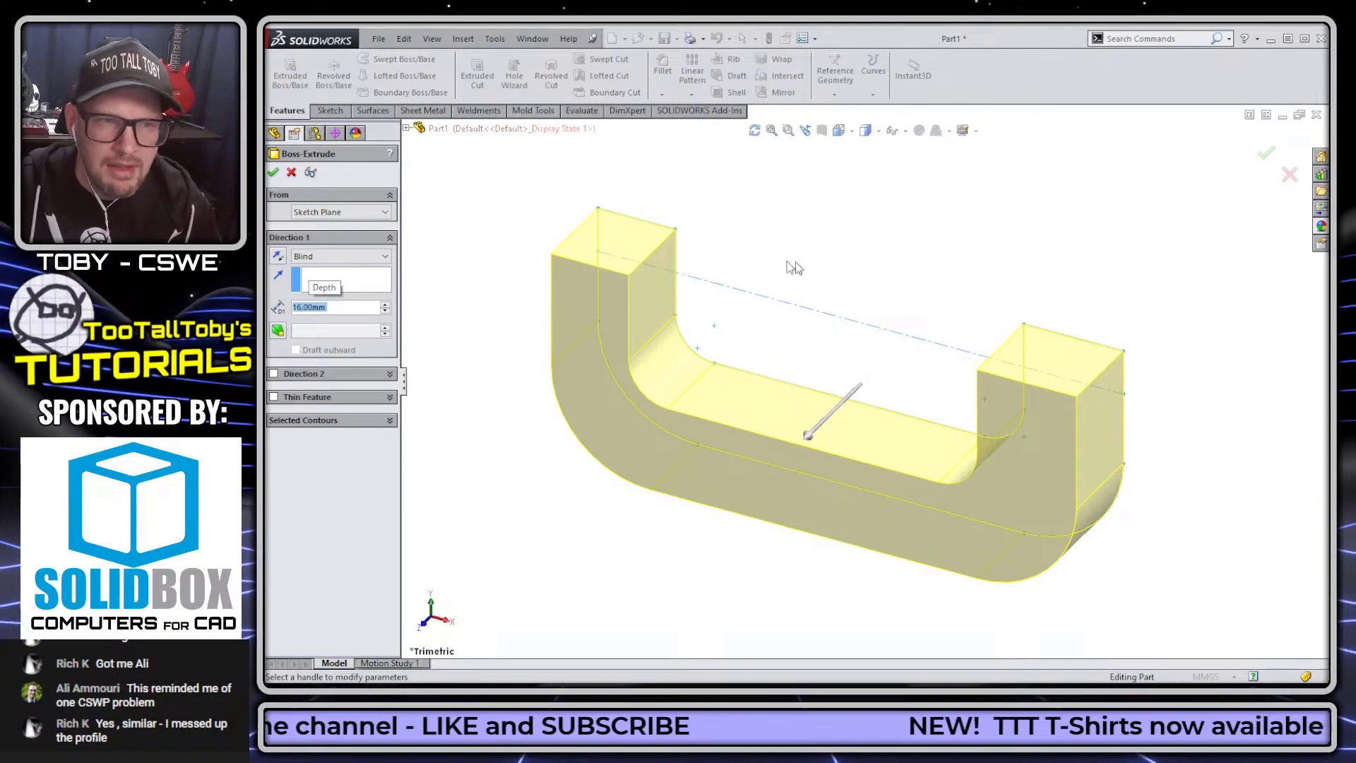
right_click(819, 201)
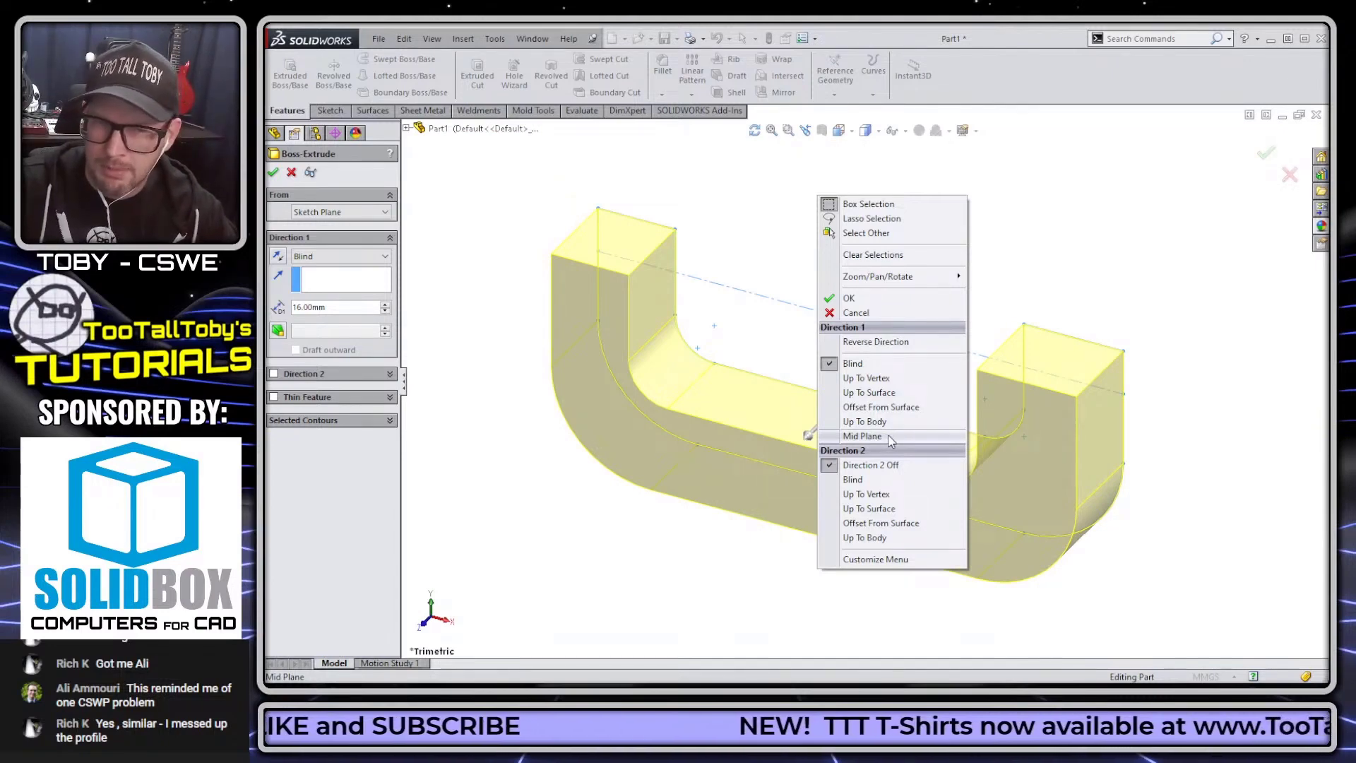
click(864, 436)
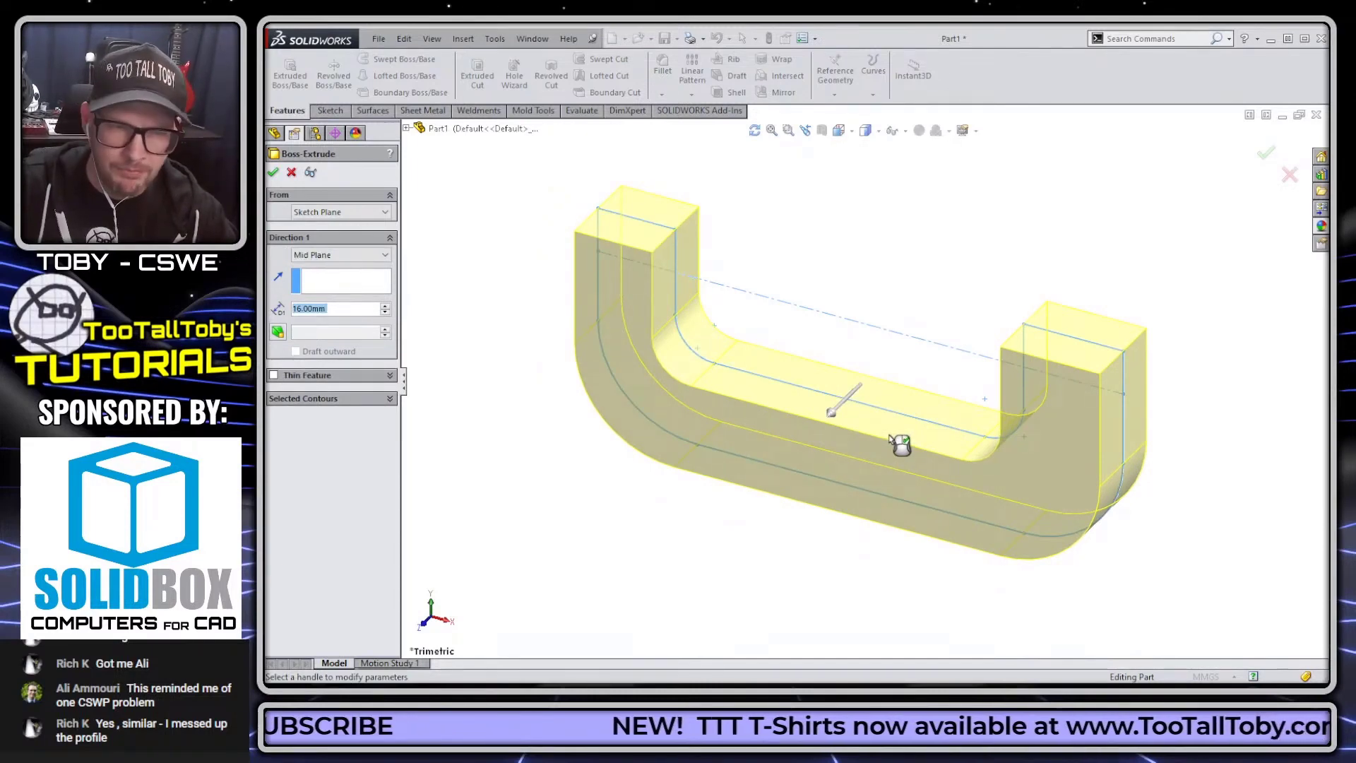
right_click(892, 439)
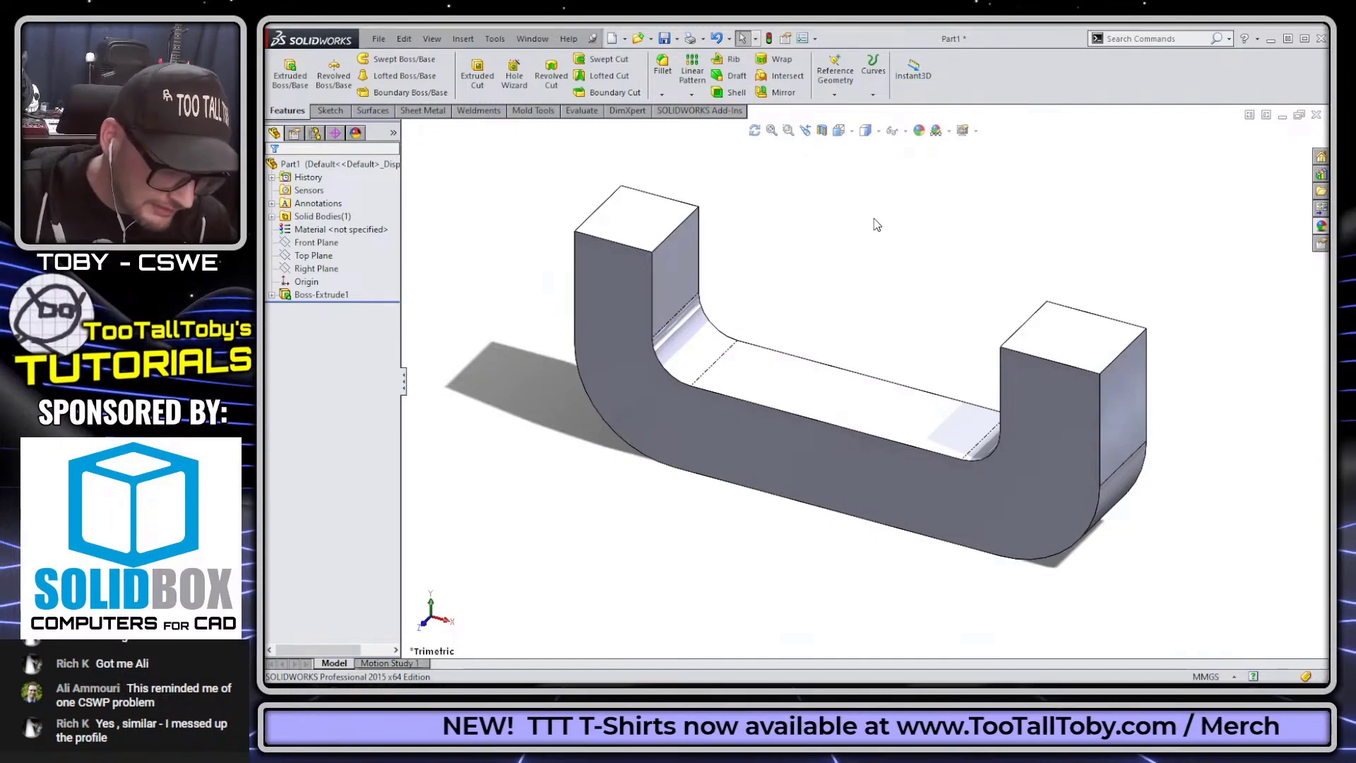
Apply an 8 mm fillet to the two top edges on each clamp arm.
key(s)
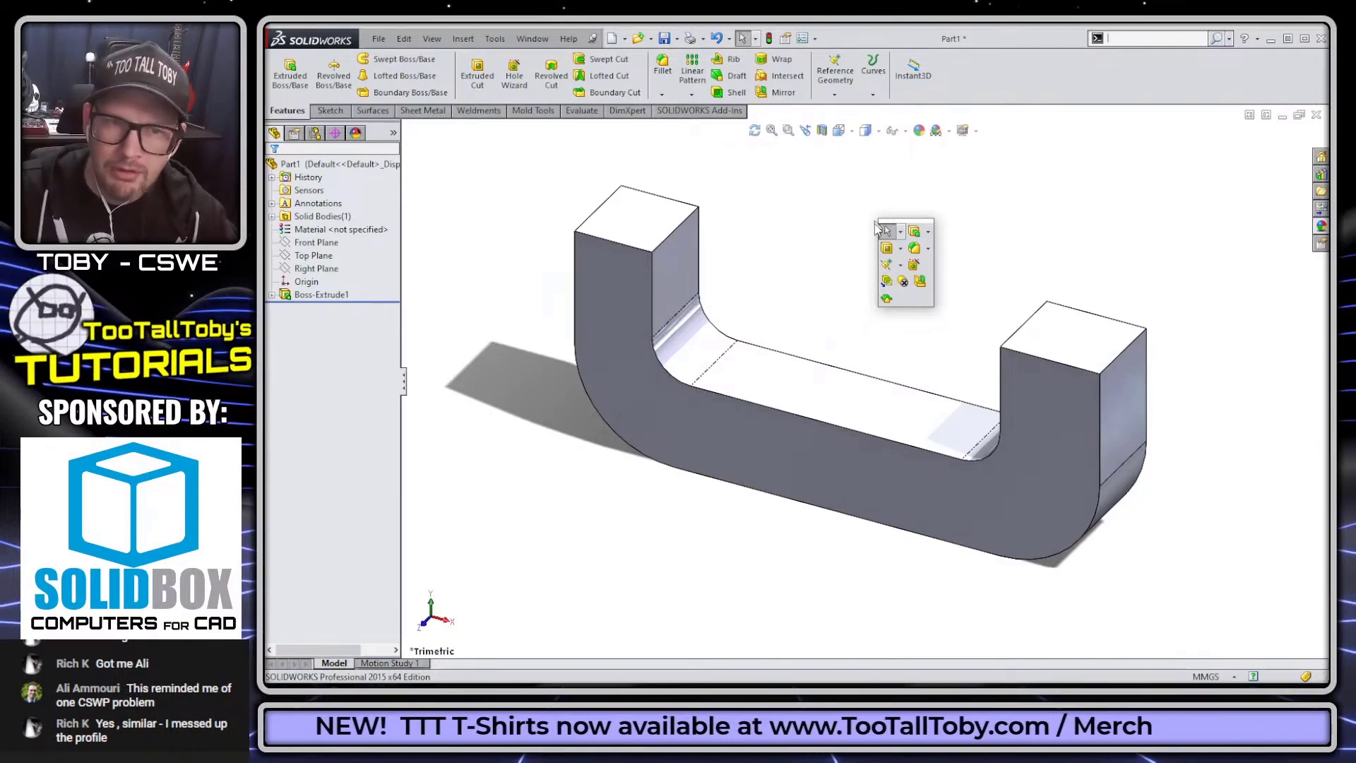
click(915, 250)
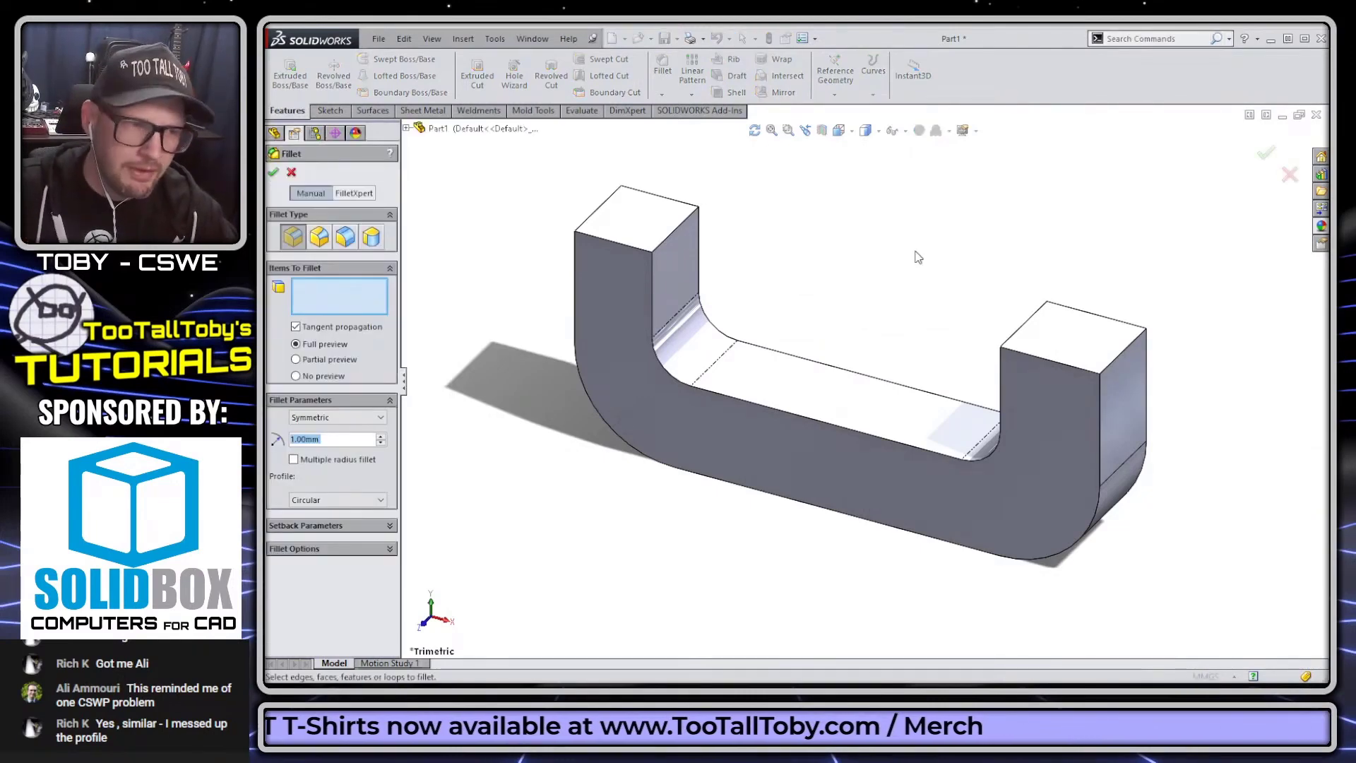
text(8)
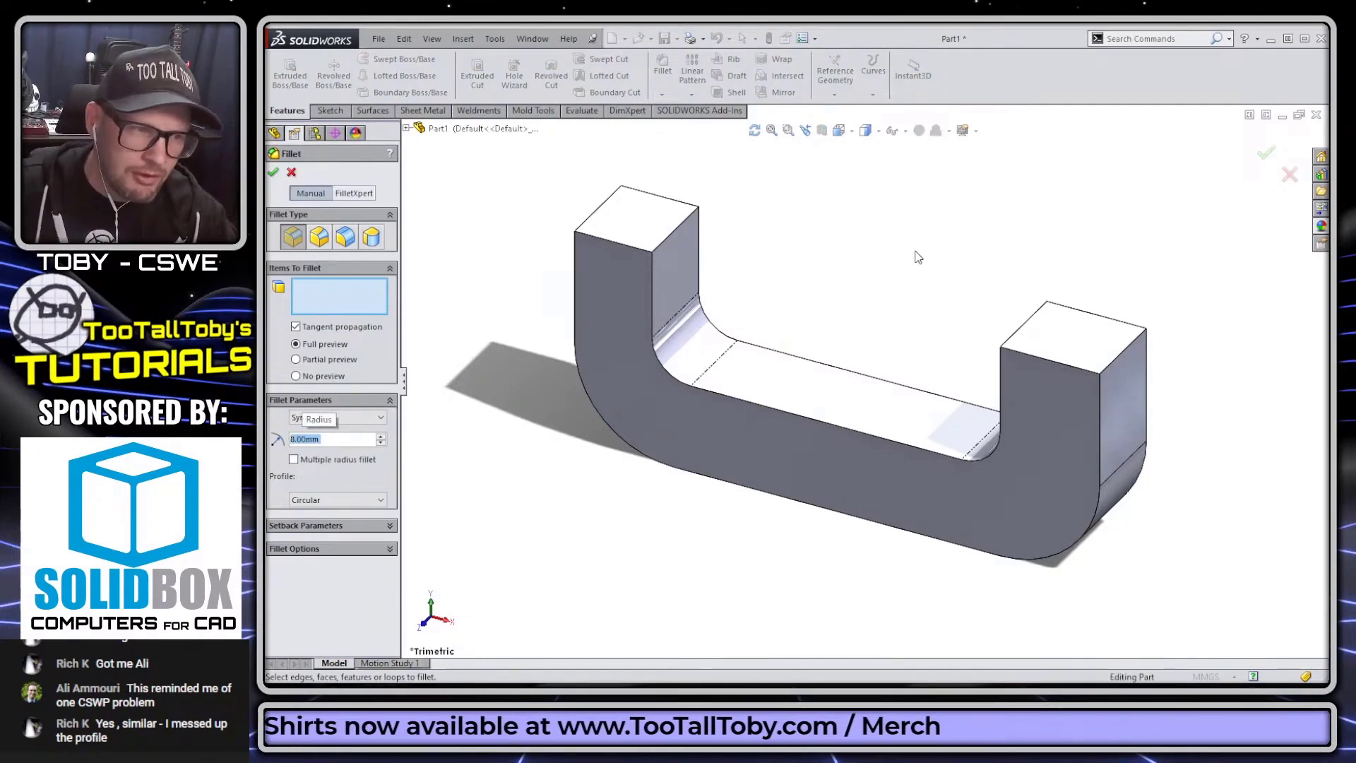
key(Return)
click(1074, 366)
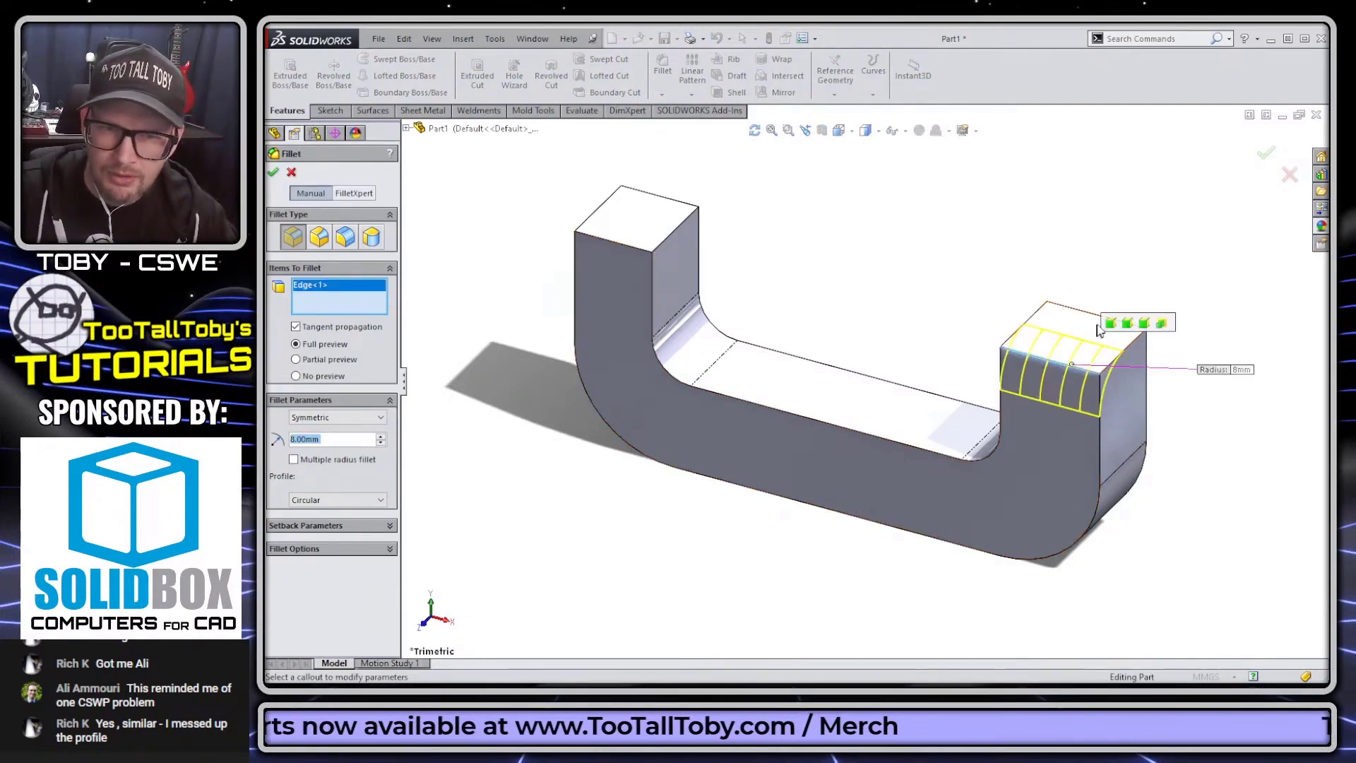
click(1091, 318)
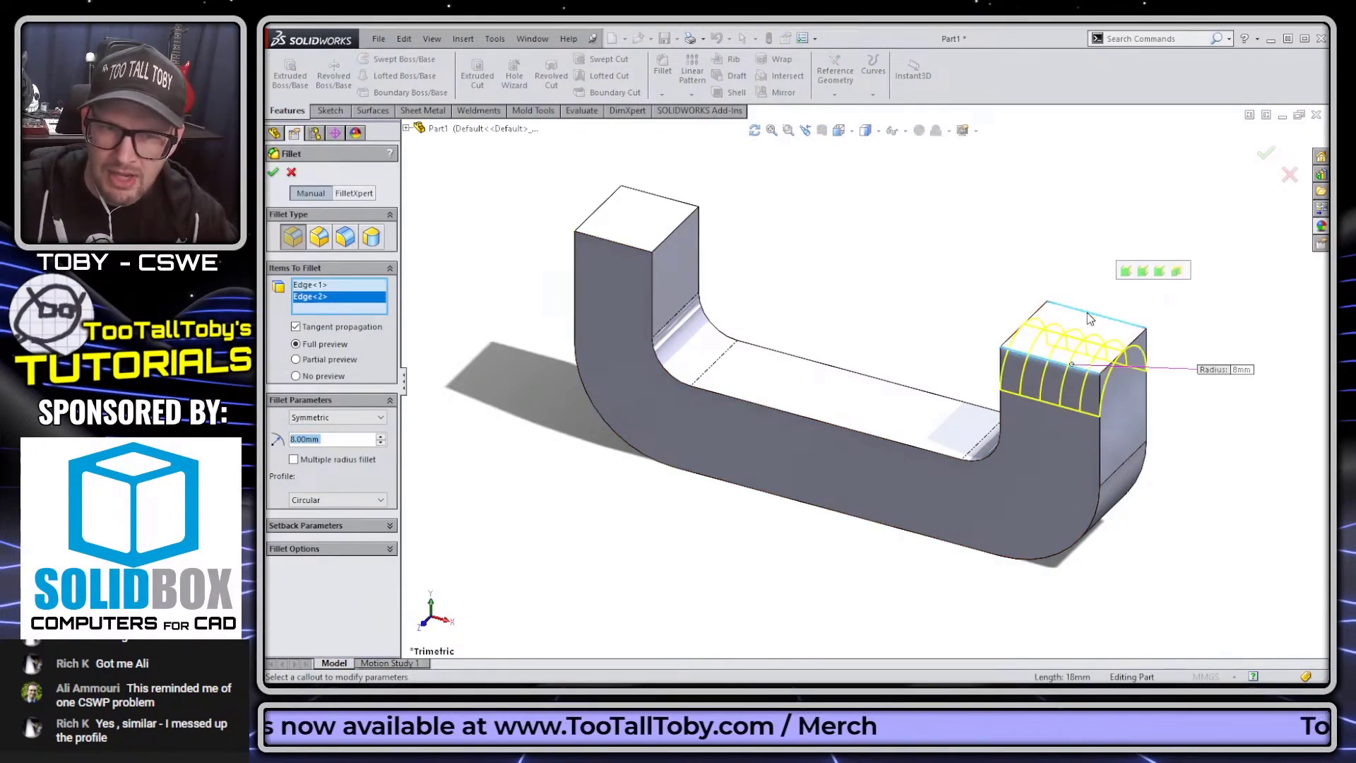
click(661, 196)
click(634, 252)
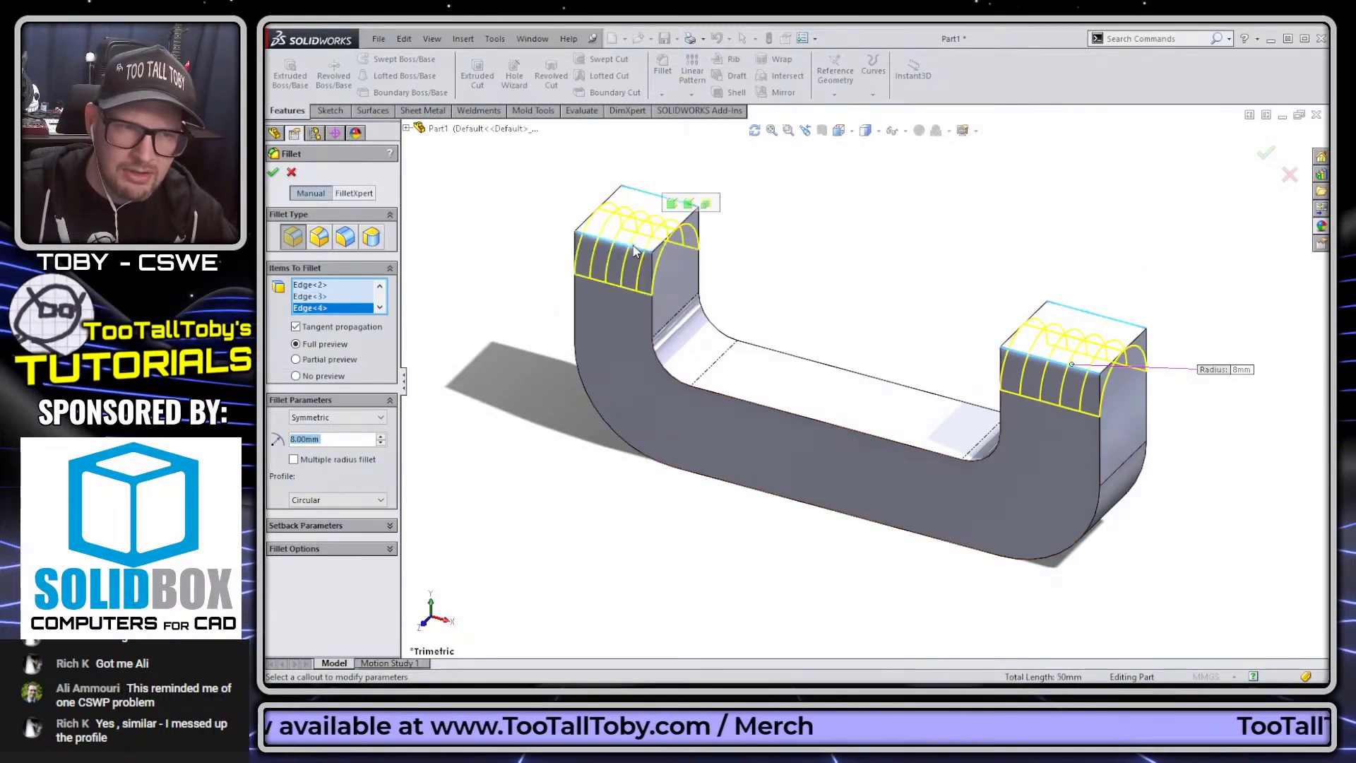
key(Return)
Mark up the 23 and 14 dimensions locating the left arm's hole on the drawing, then clear the marks.
middle_drag(897, 280, 851, 263)
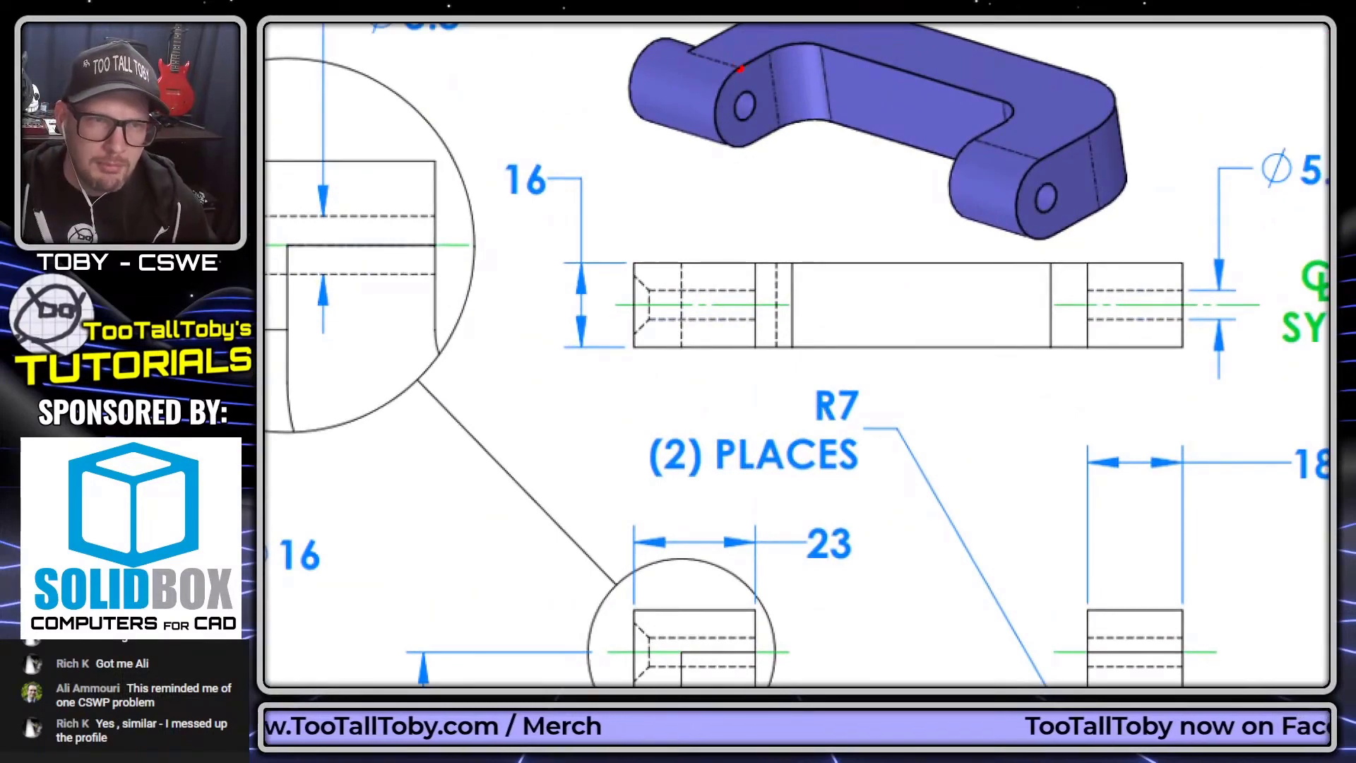
drag(757, 154, 772, 98)
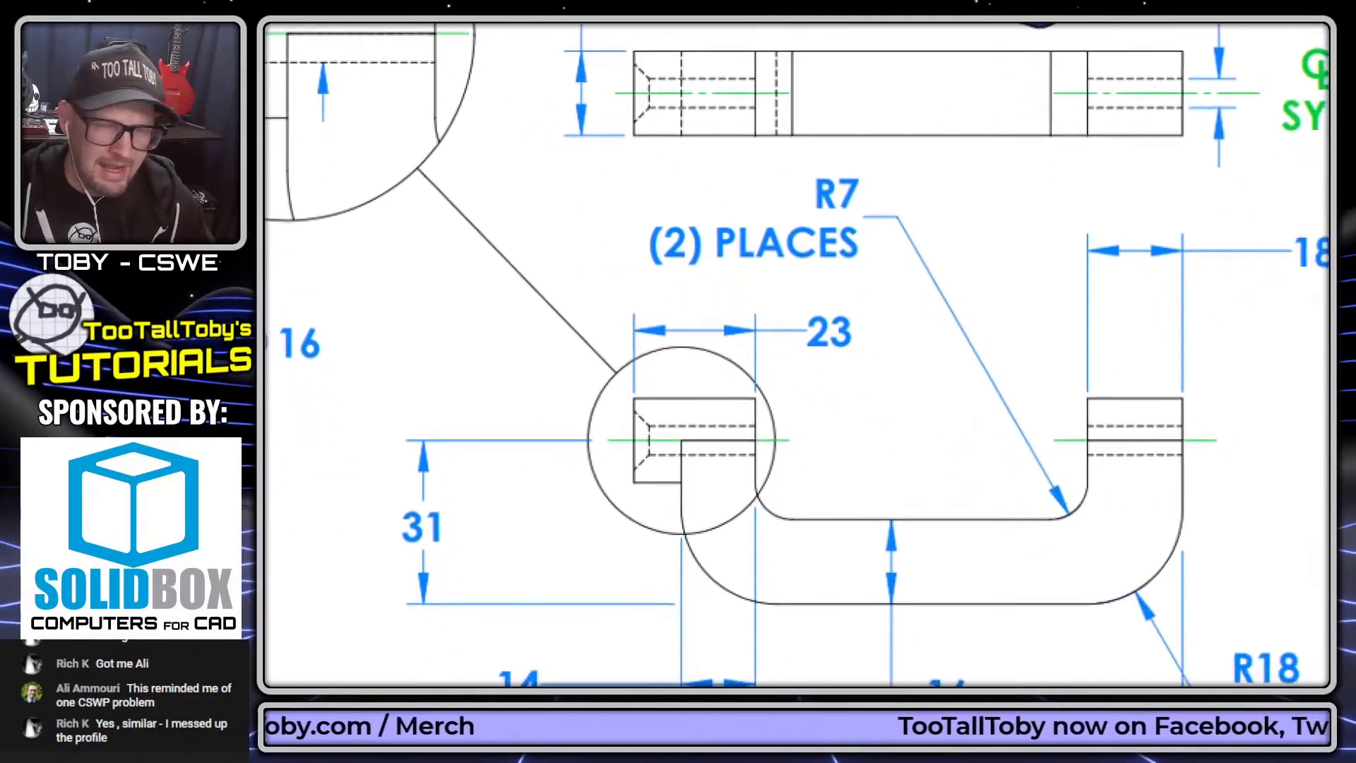
drag(782, 360, 940, 370)
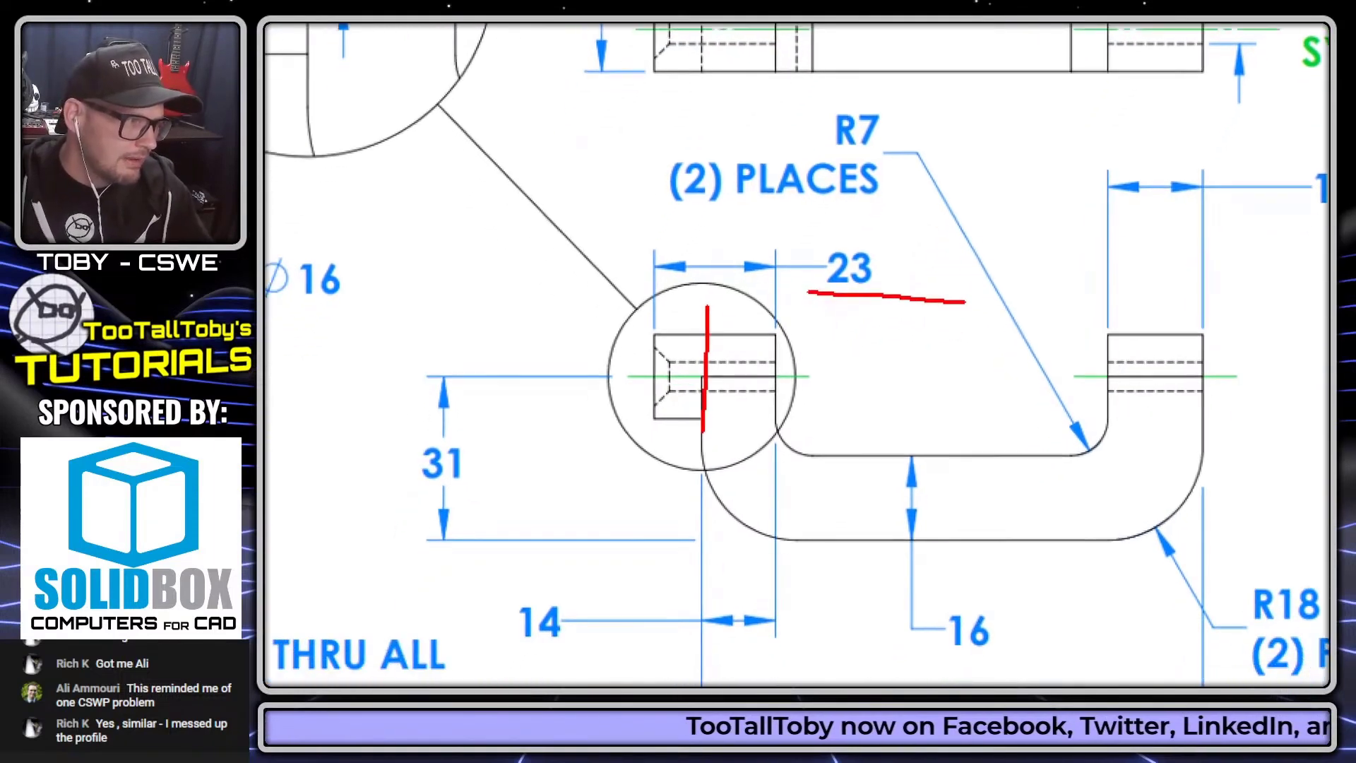
drag(523, 645, 625, 647)
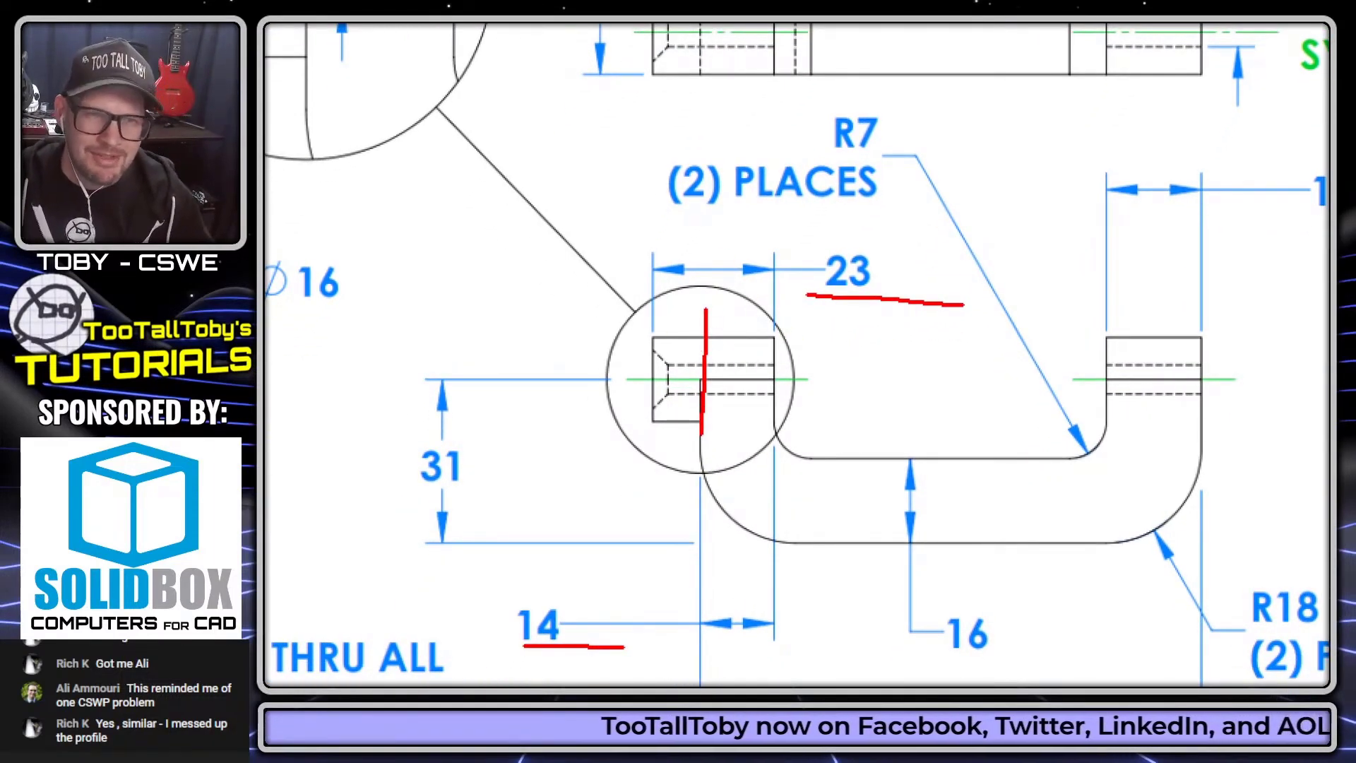
drag(775, 350, 776, 430)
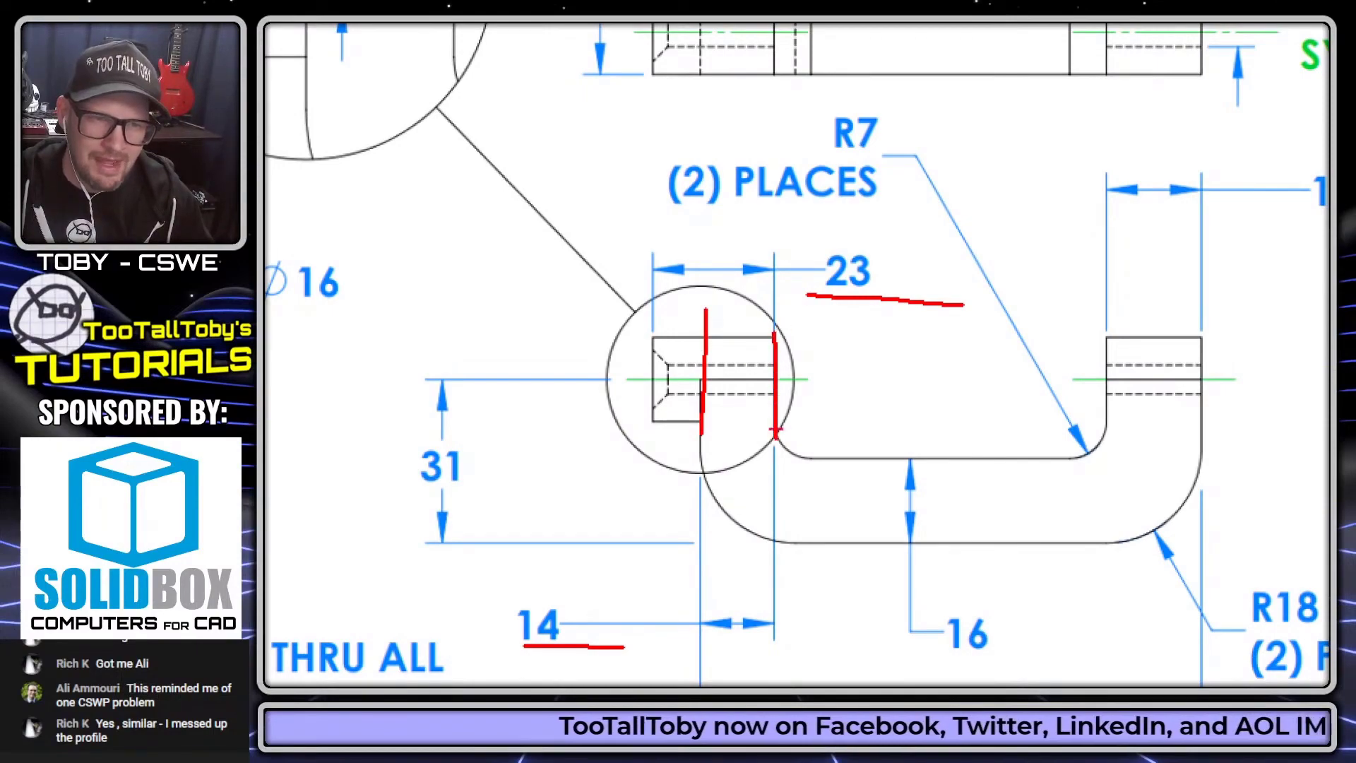
drag(780, 297, 645, 285)
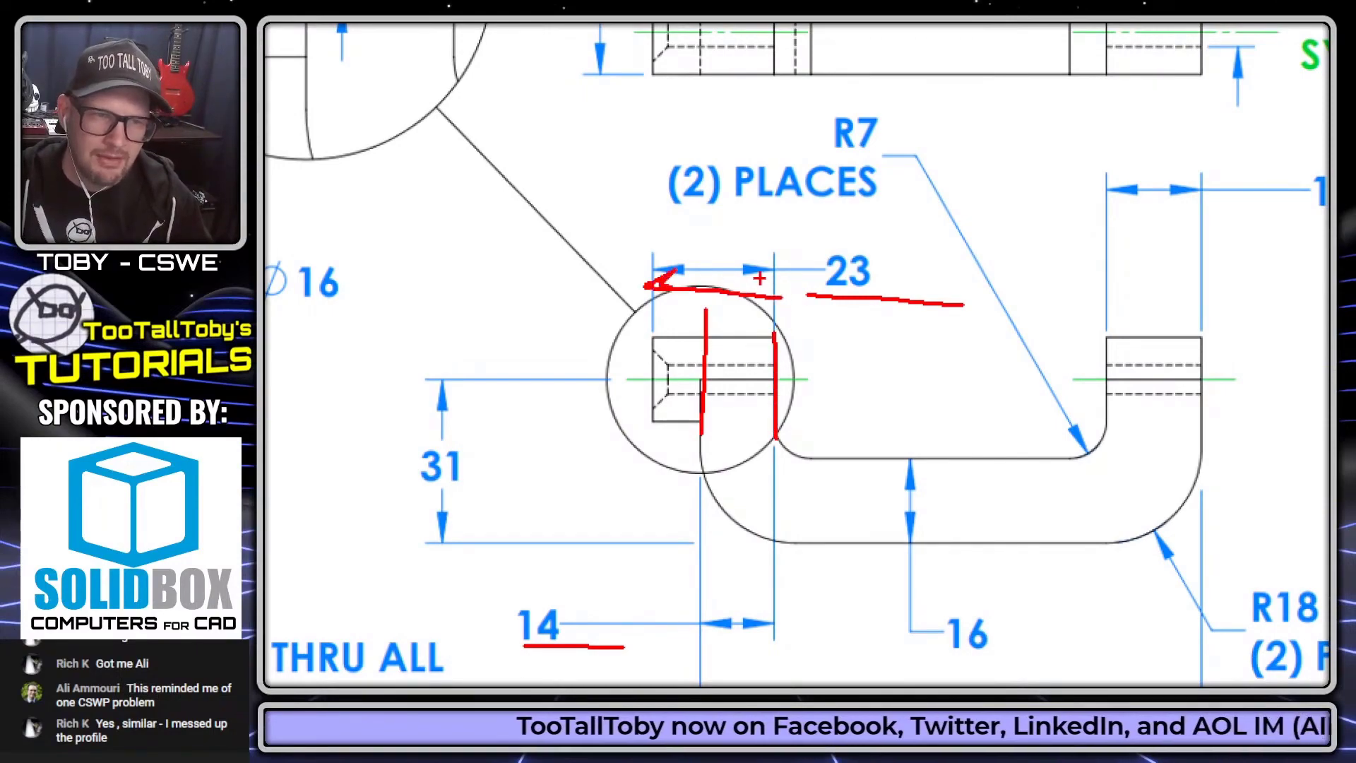
key(Escape)
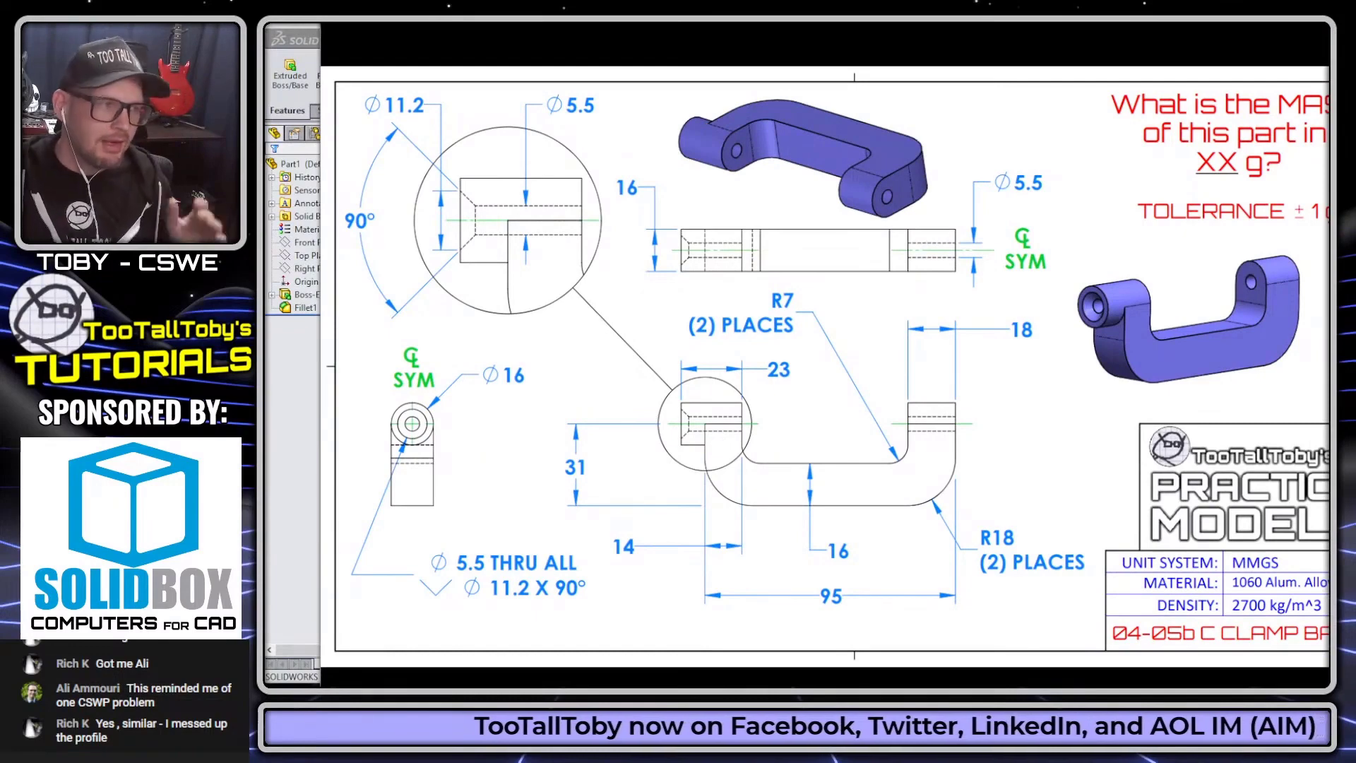
Back in SOLIDWORKS, start a sketch on the left arm's end face.
key(alt+Tab)
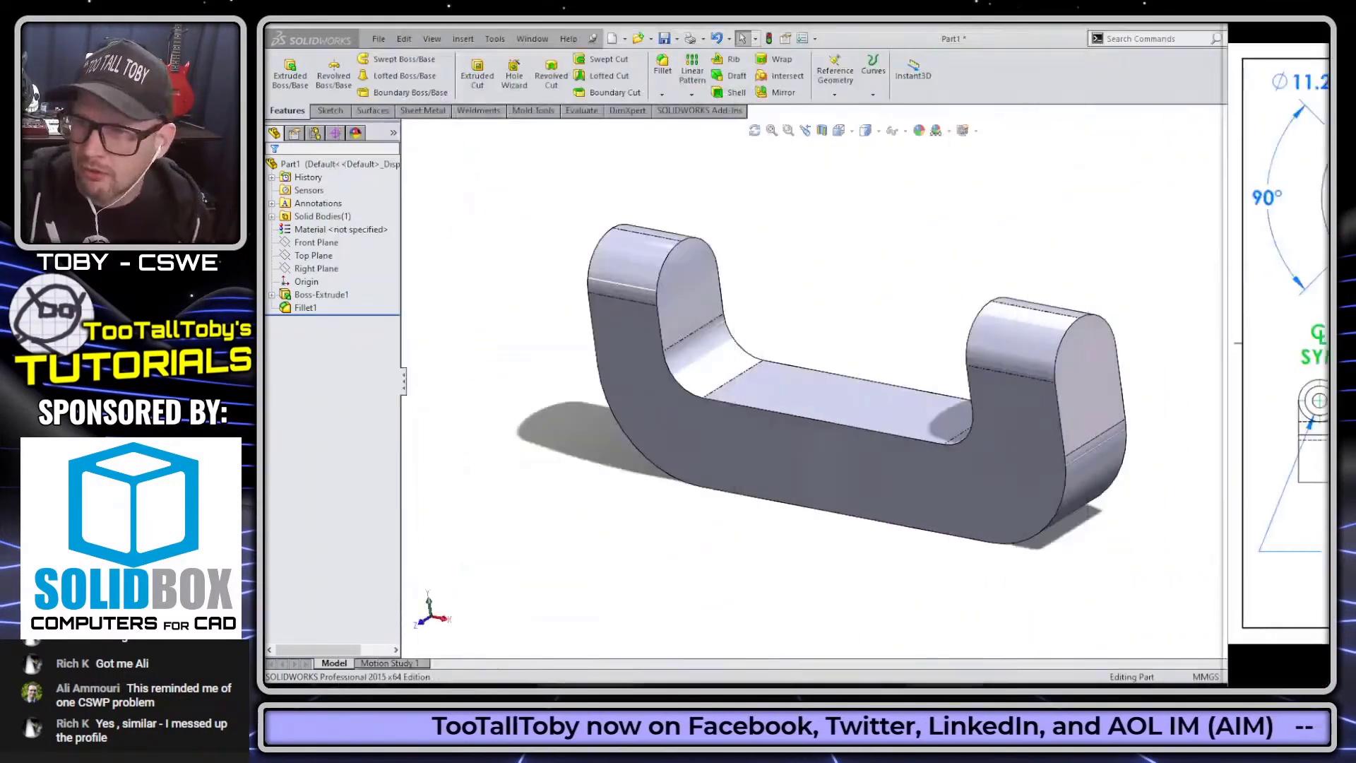
click(674, 279)
click(732, 236)
Draw a circle centred on the arm's rounded end, sized to its edge, and exit the Circle tool.
key(s)
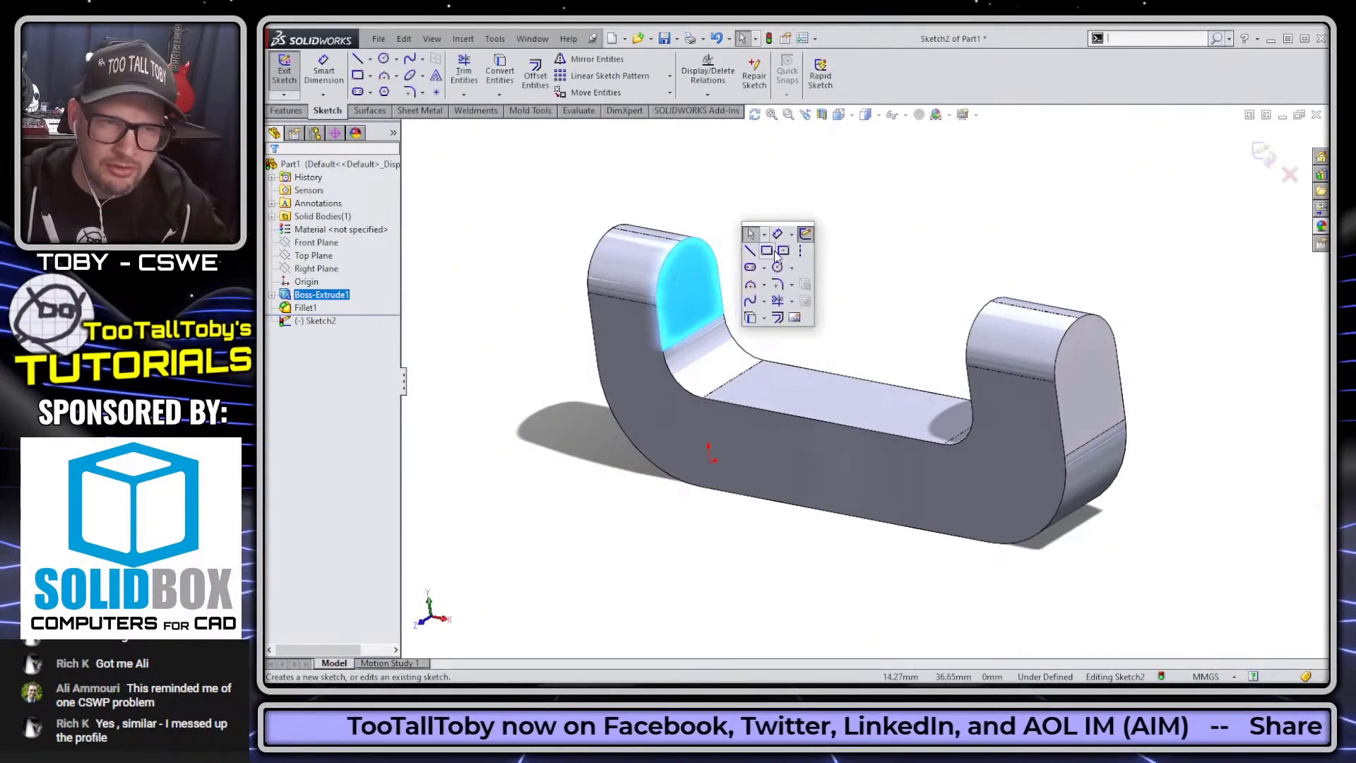
click(783, 272)
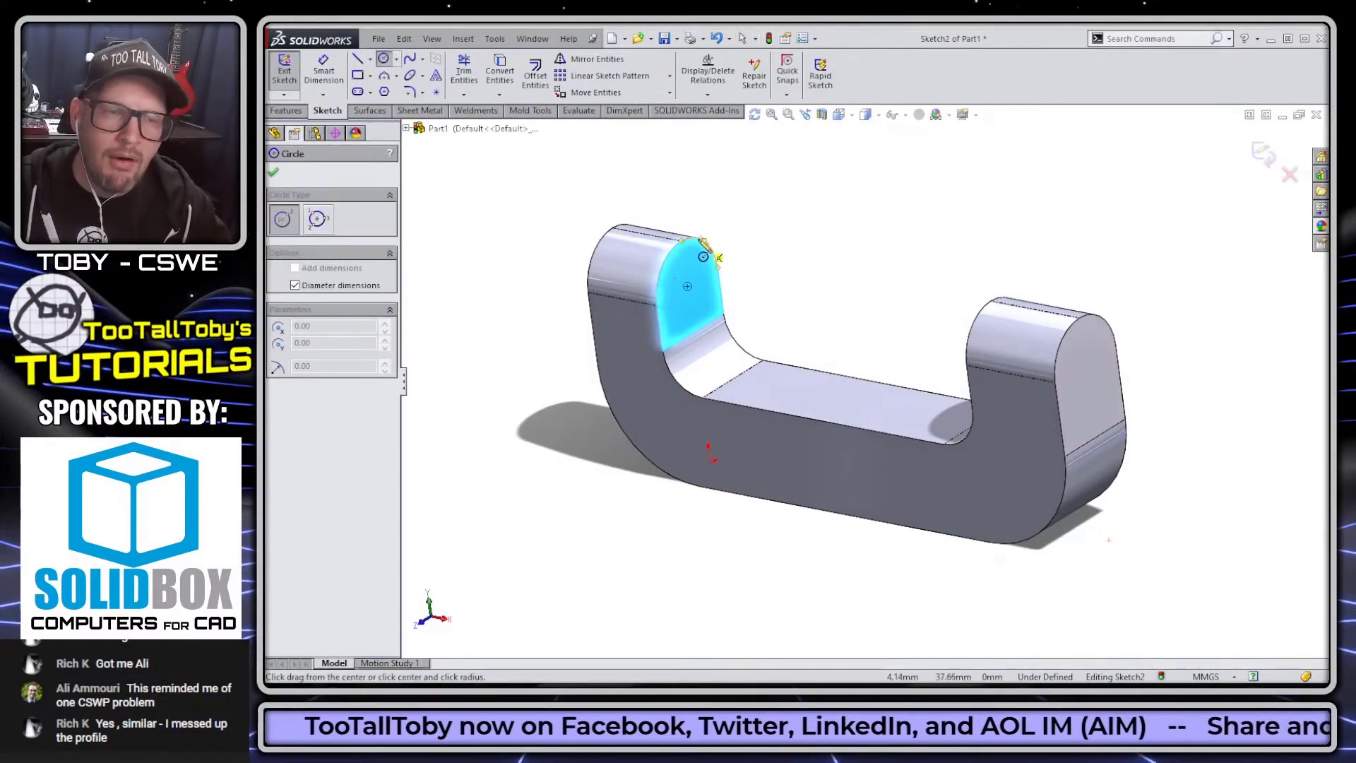
scroll(704, 257, down, 3)
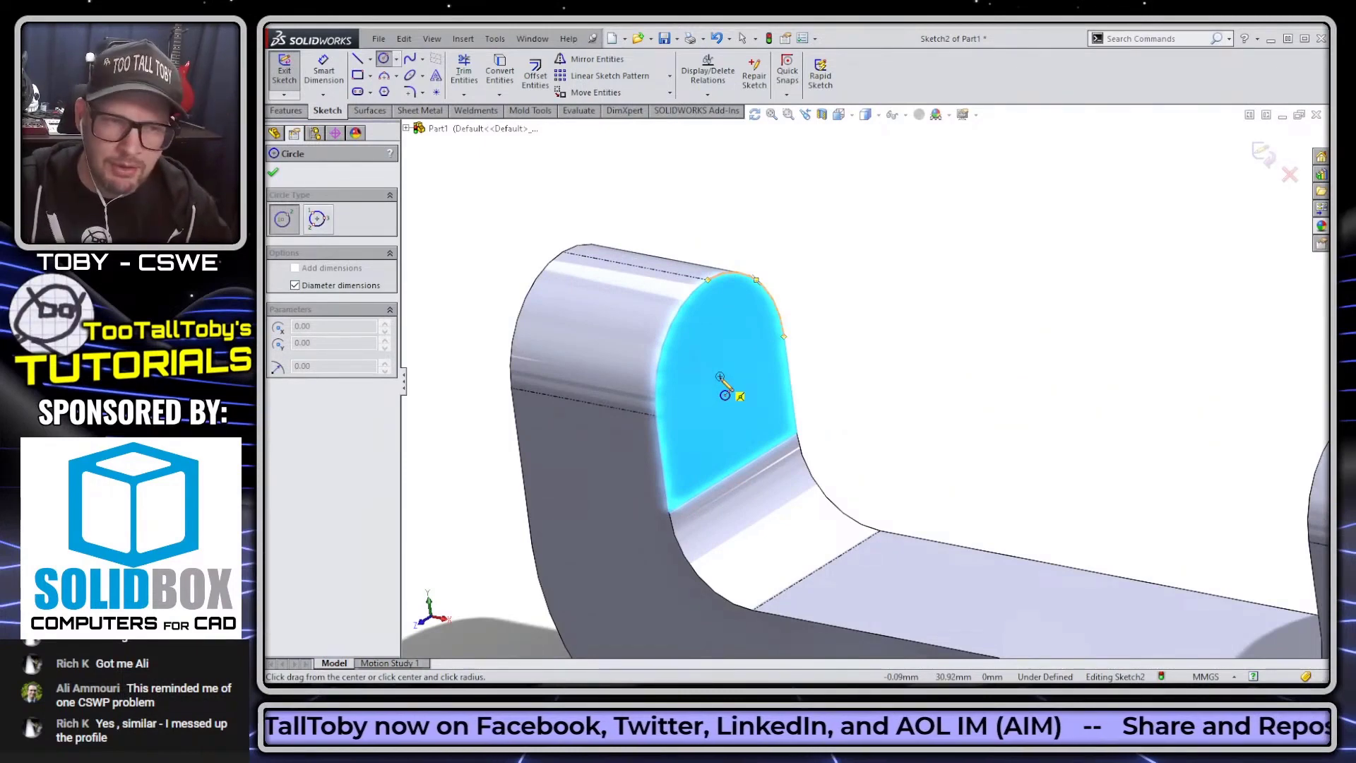
click(721, 377)
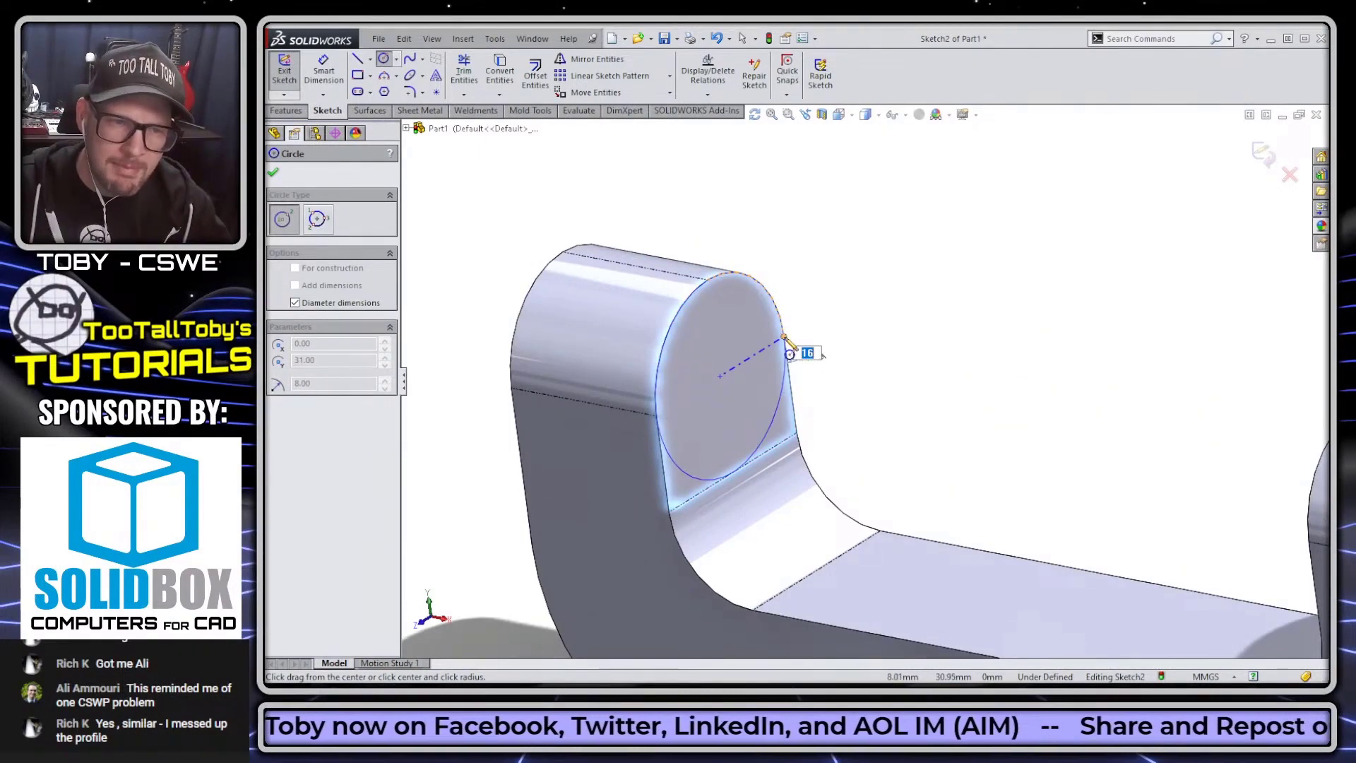
click(786, 339)
scroll(872, 384, up, 2)
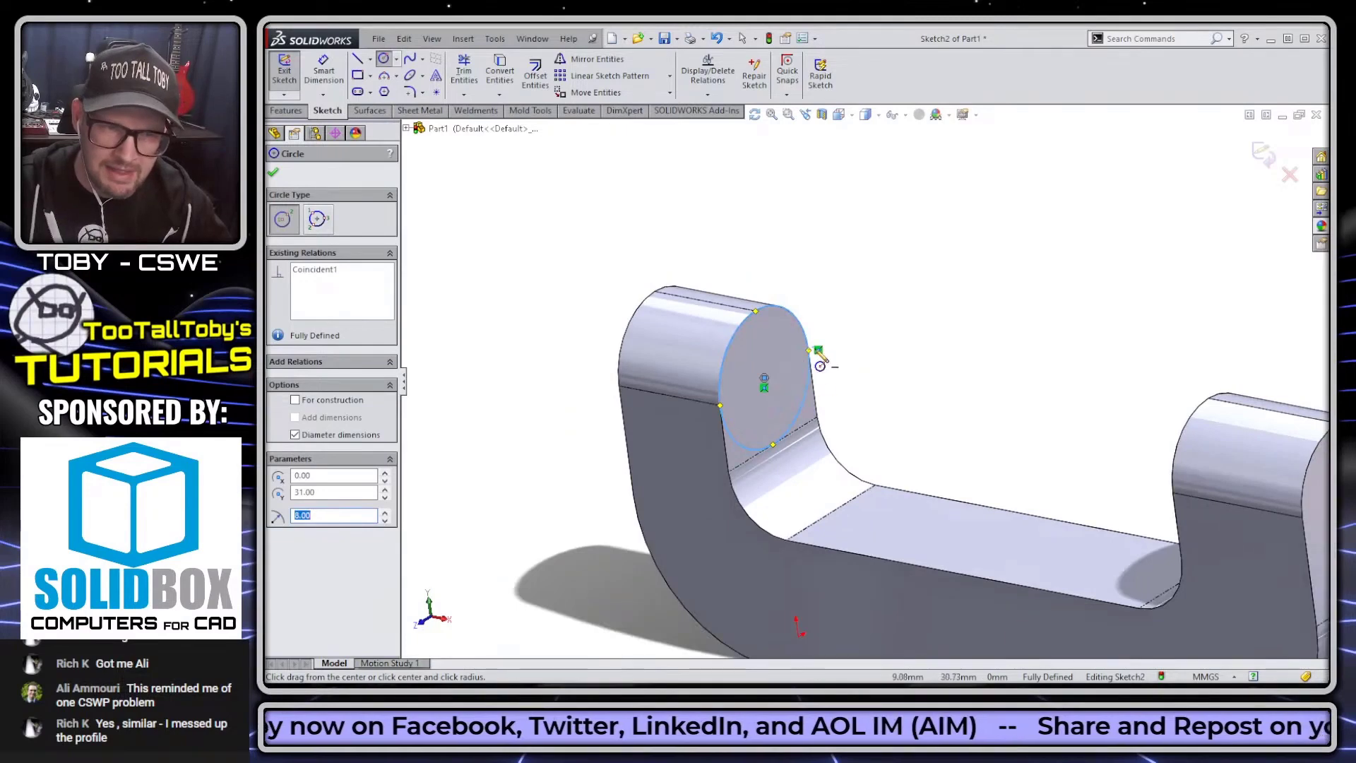
scroll(862, 403, up, 1)
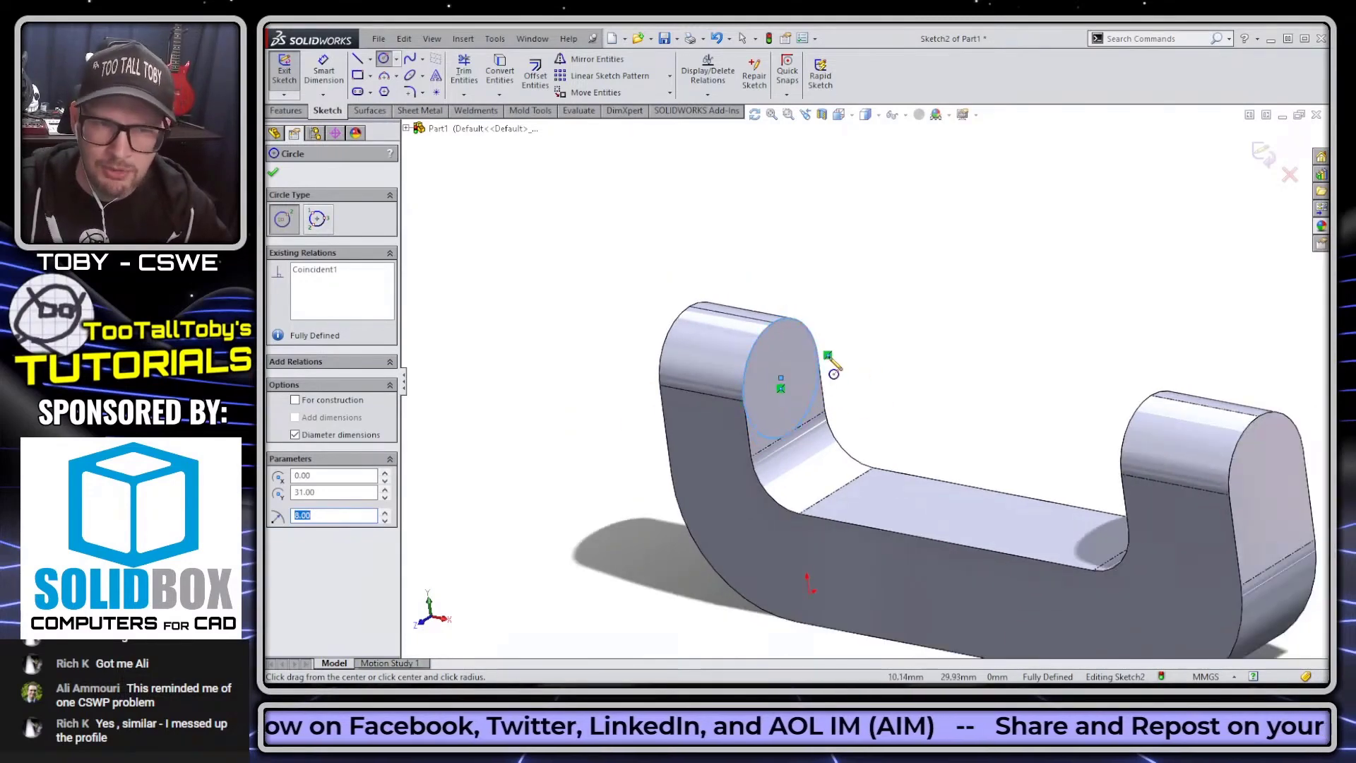
right_click(850, 241)
click(915, 295)
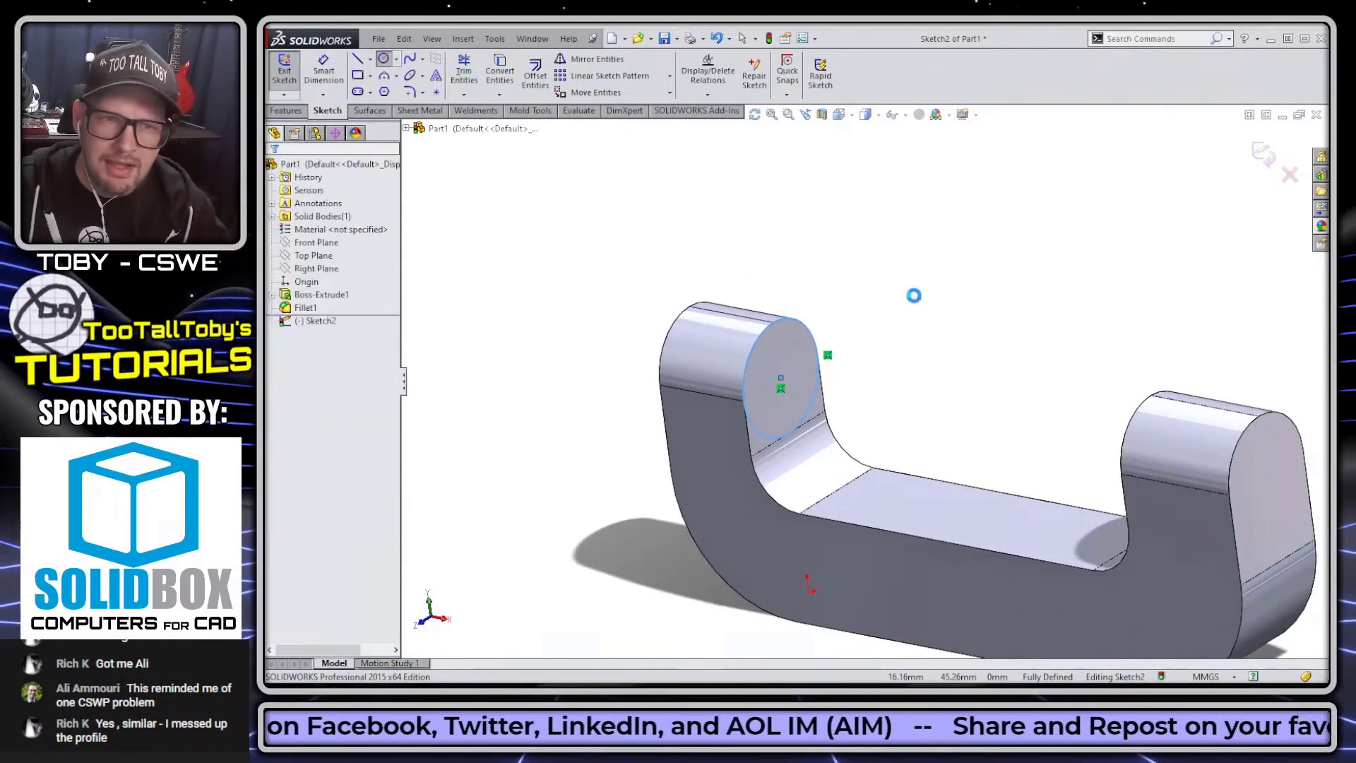
key(Escape)
right_click(863, 226)
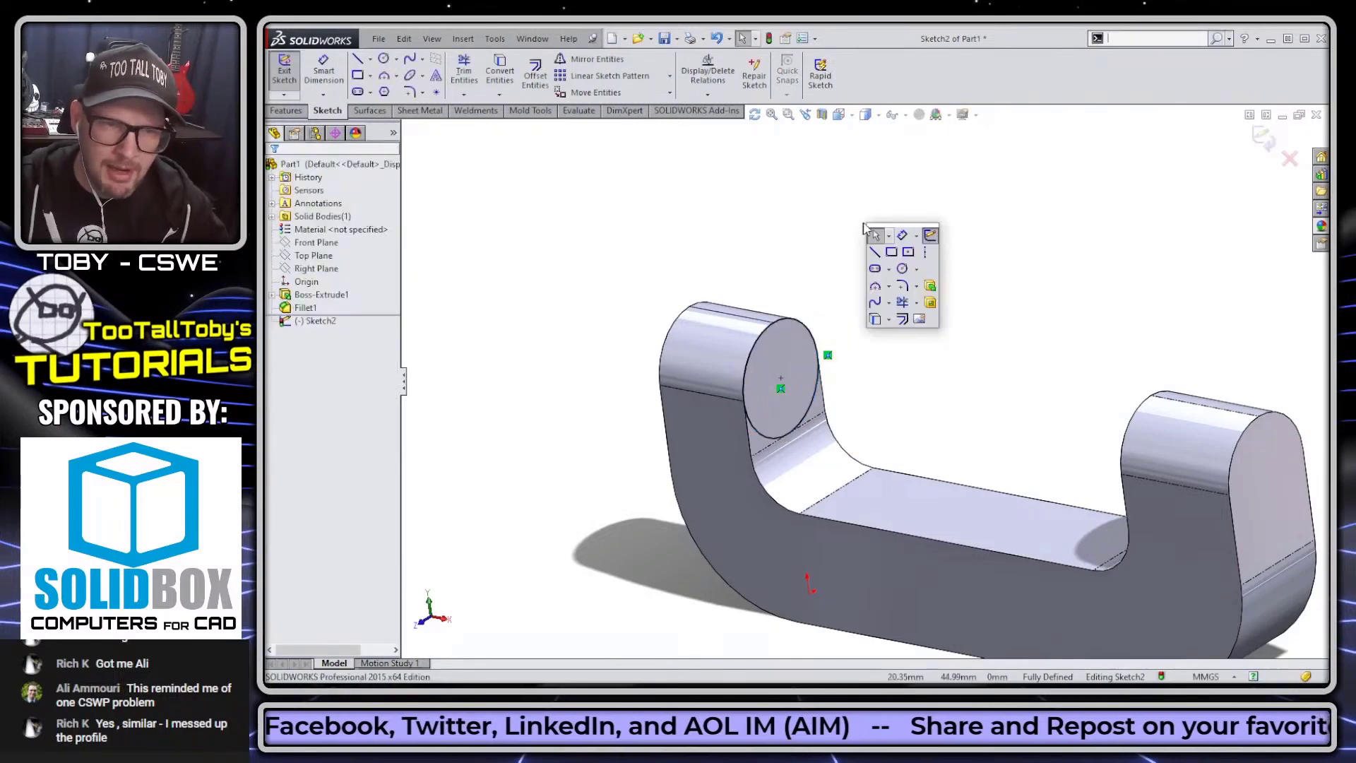
Add Extruded Boss/Base from the Features toolbar to the Sketch shortcut bar, removing the duplicate copy.
right_click(930, 281)
click(964, 281)
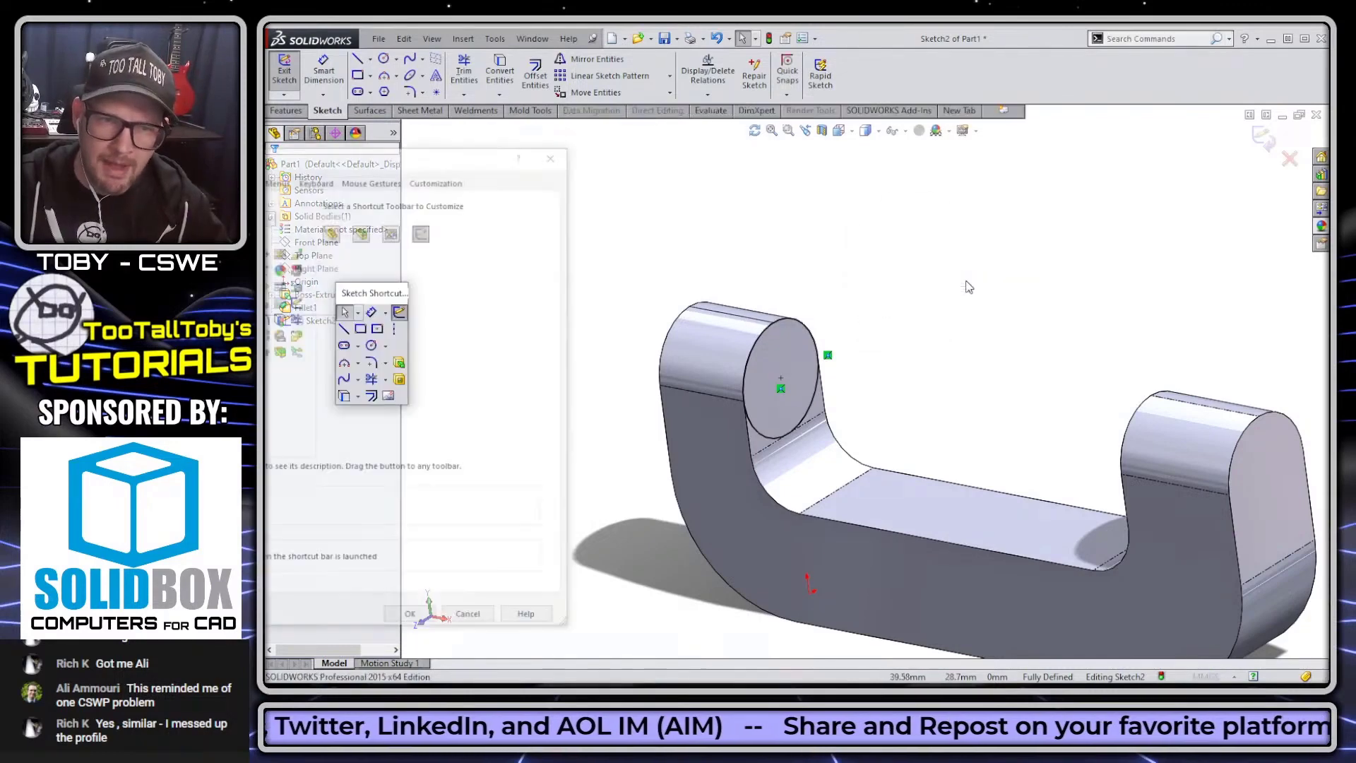
mouse_move(374, 293)
mouse_down()
mouse_move(658, 300)
mouse_move(845, 272)
mouse_up()
drag(454, 159, 677, 140)
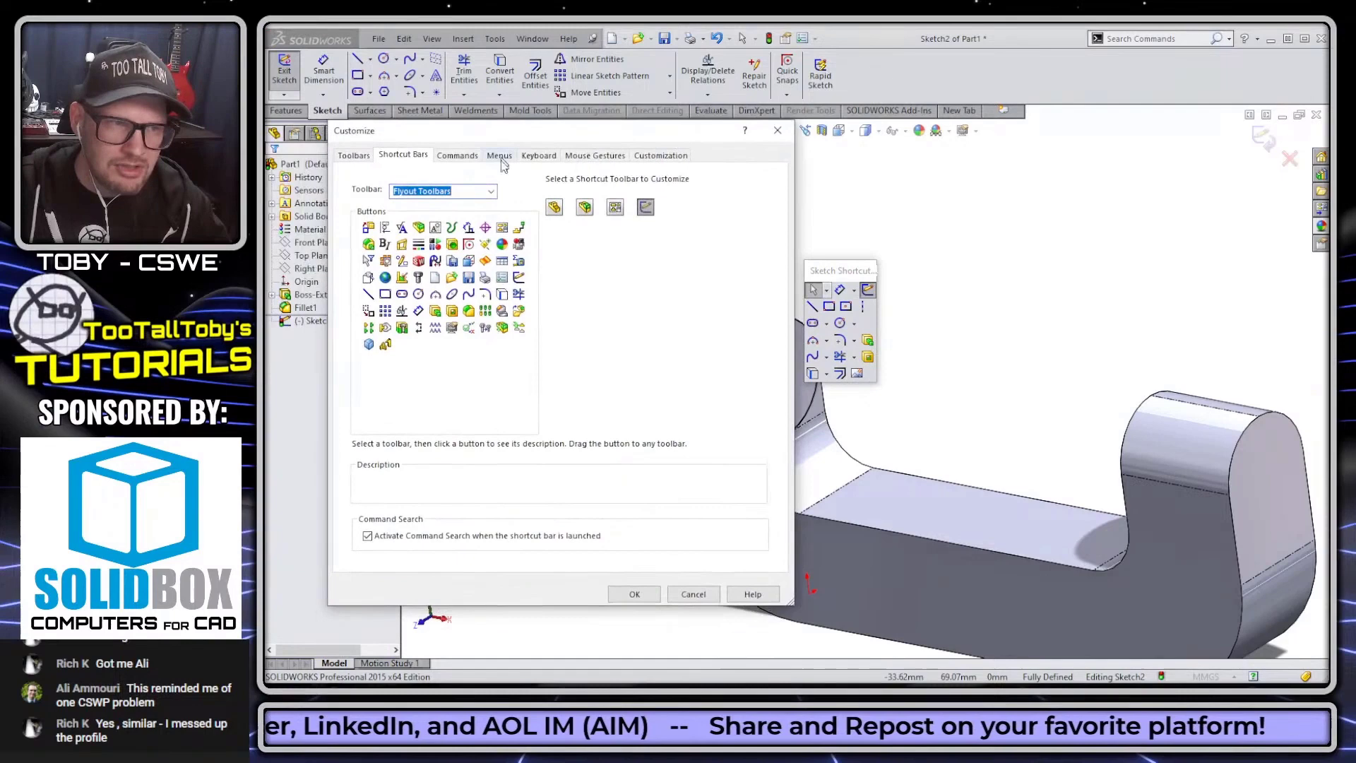
click(495, 197)
click(437, 217)
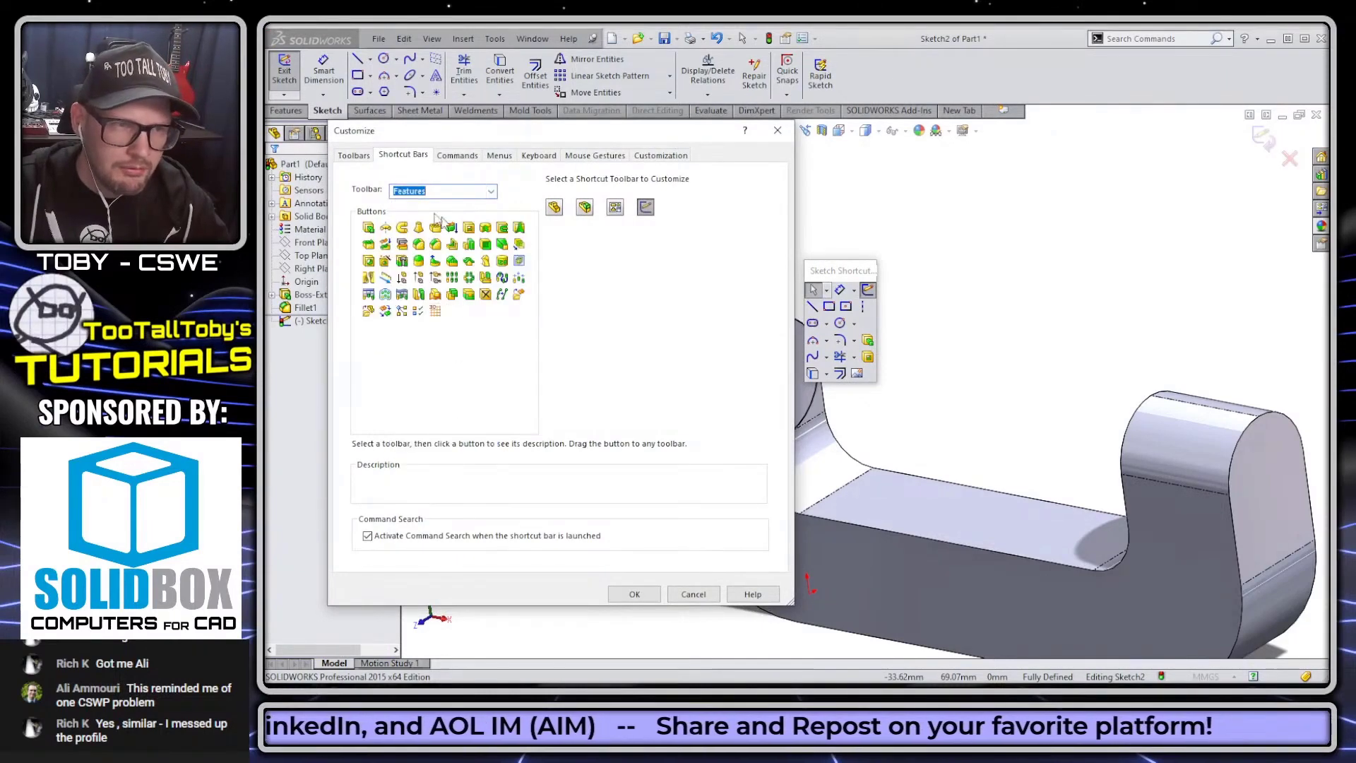
mouse_move(368, 228)
mouse_down()
mouse_move(845, 297)
mouse_move(857, 321)
mouse_up()
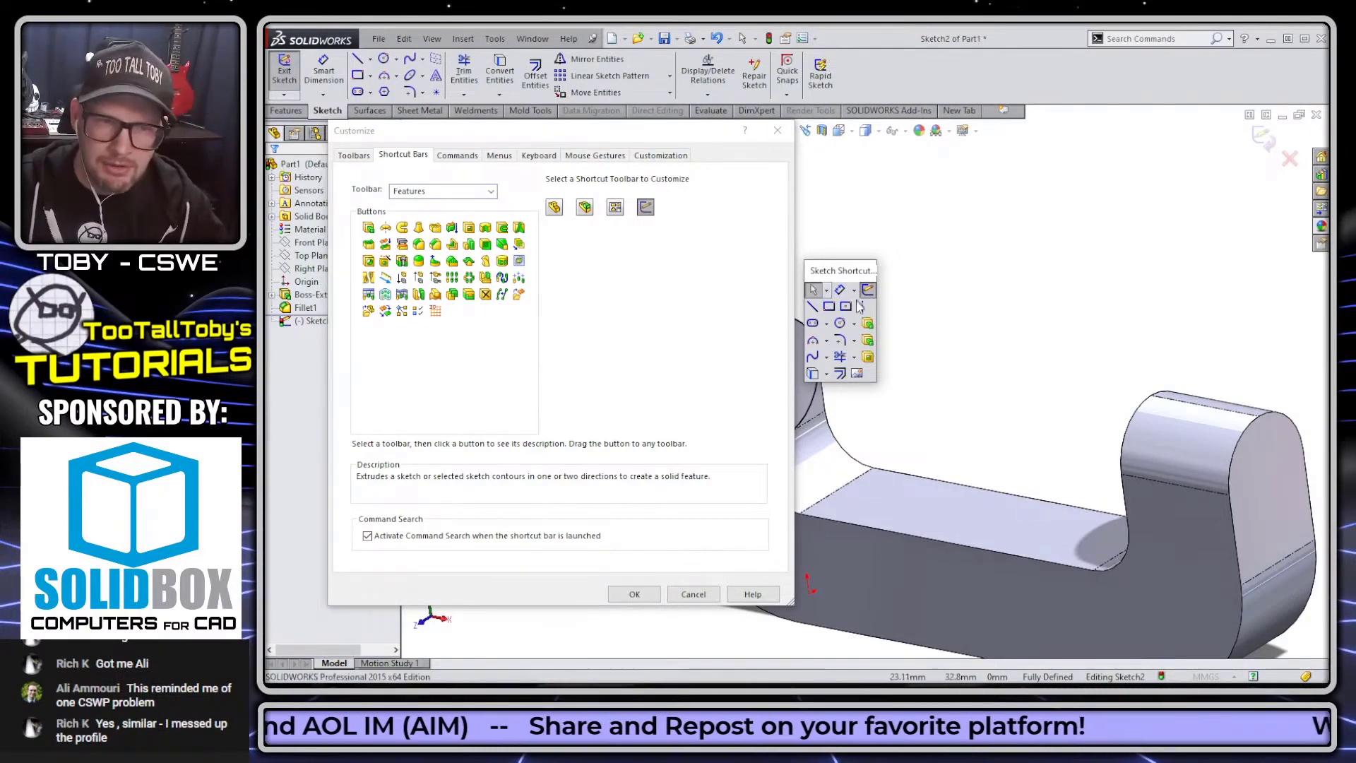
drag(867, 323, 945, 311)
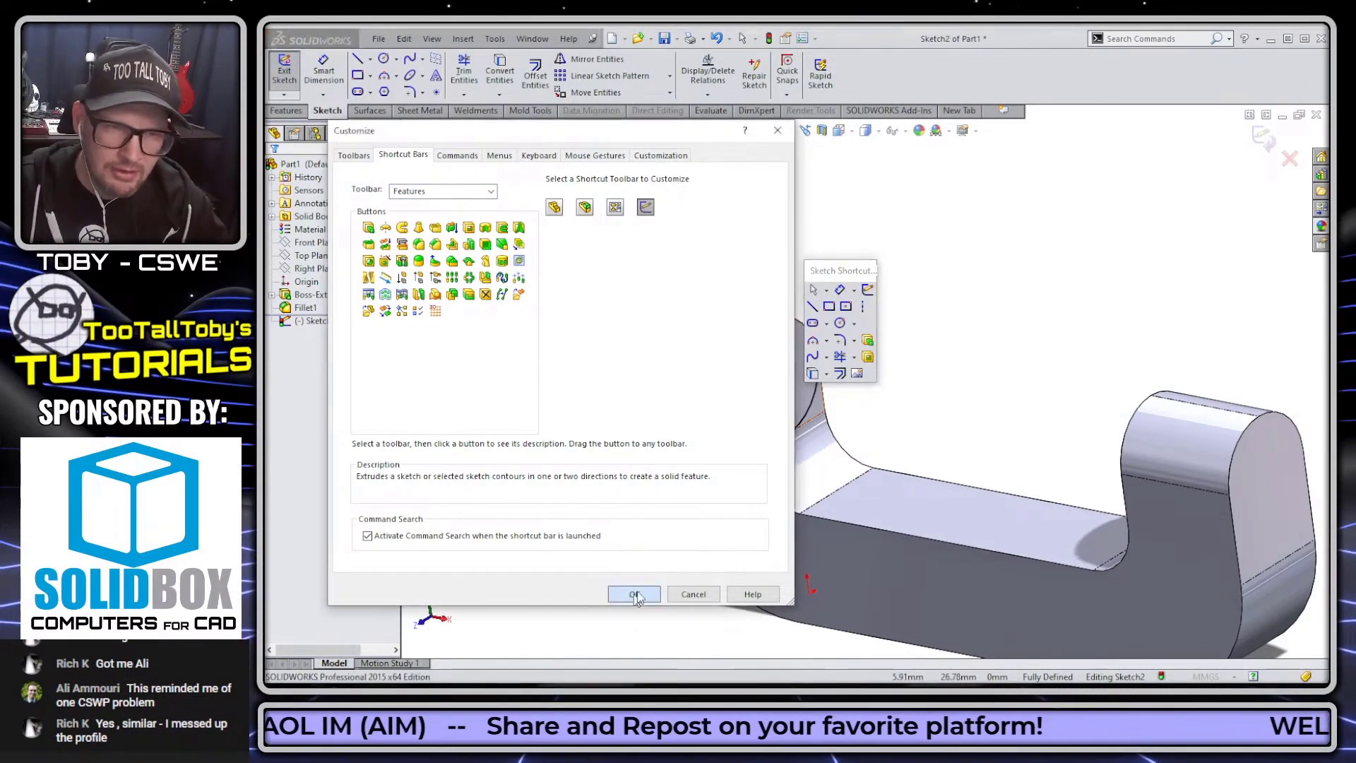
click(636, 595)
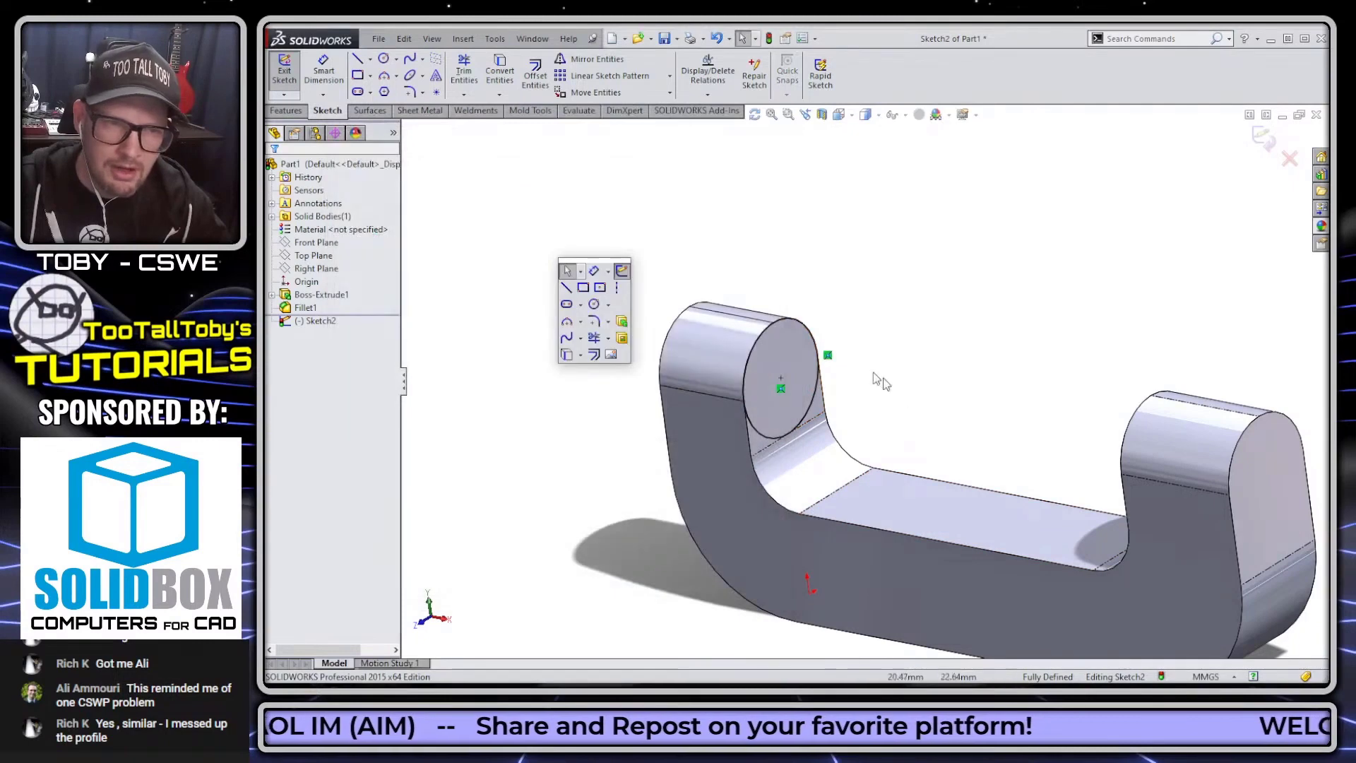
Extrude the circle as a 23 mm blind boss, reversed so it projects outward from the arm.
click(621, 322)
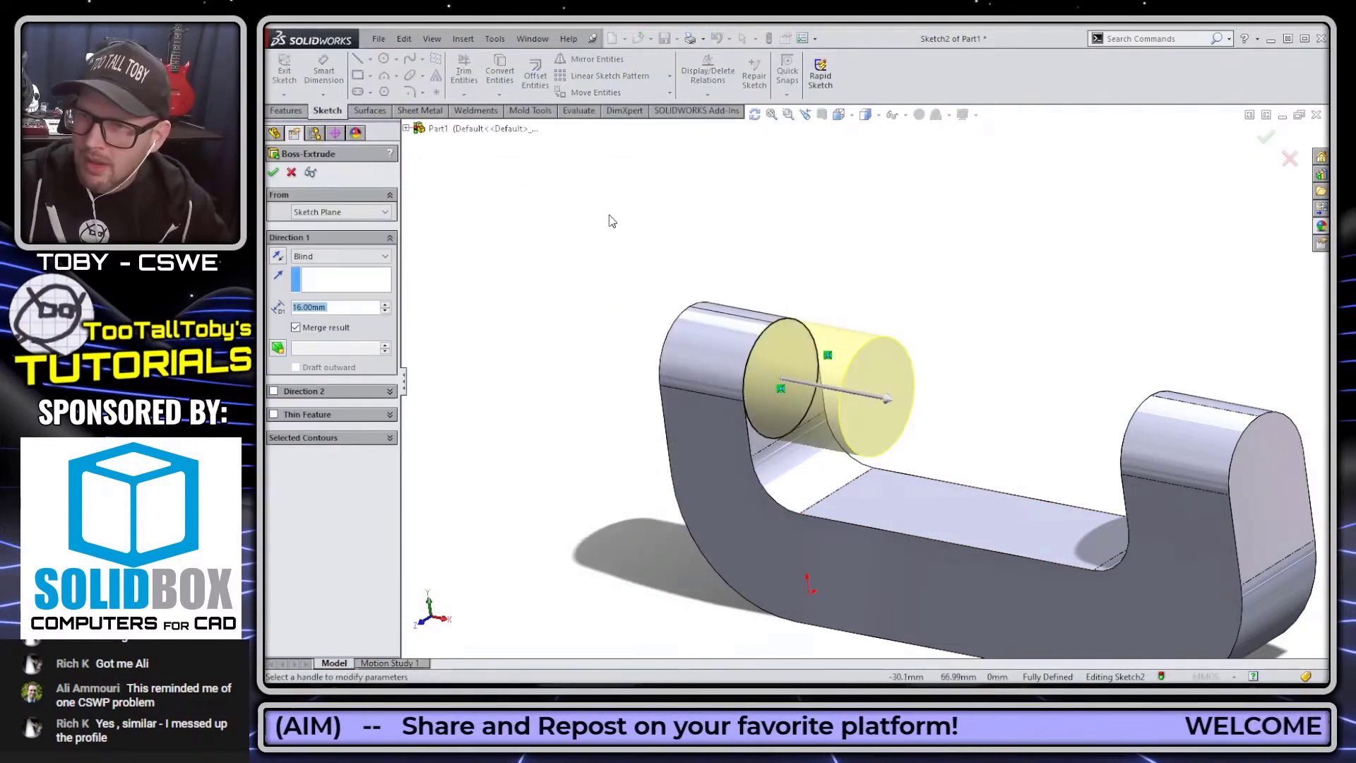
key(BackSpace)
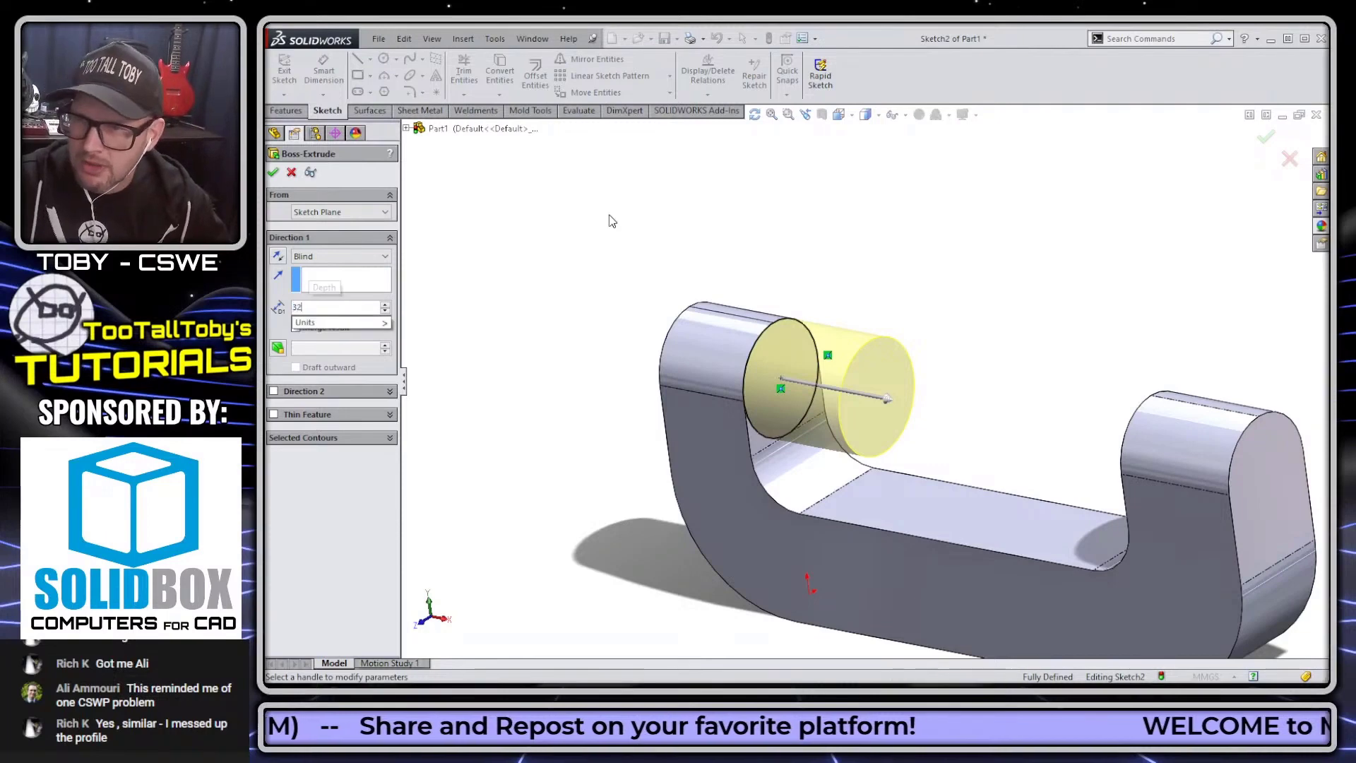
text(23)
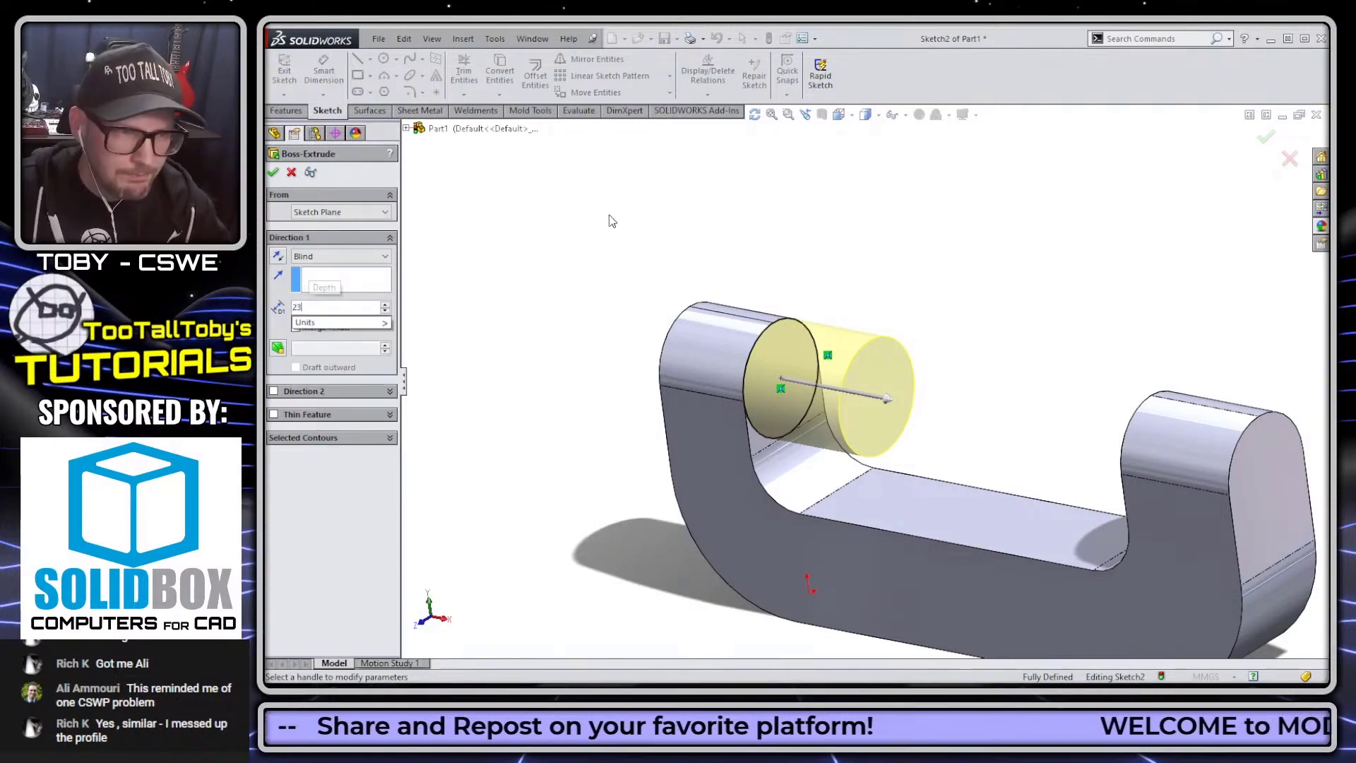
key(Return)
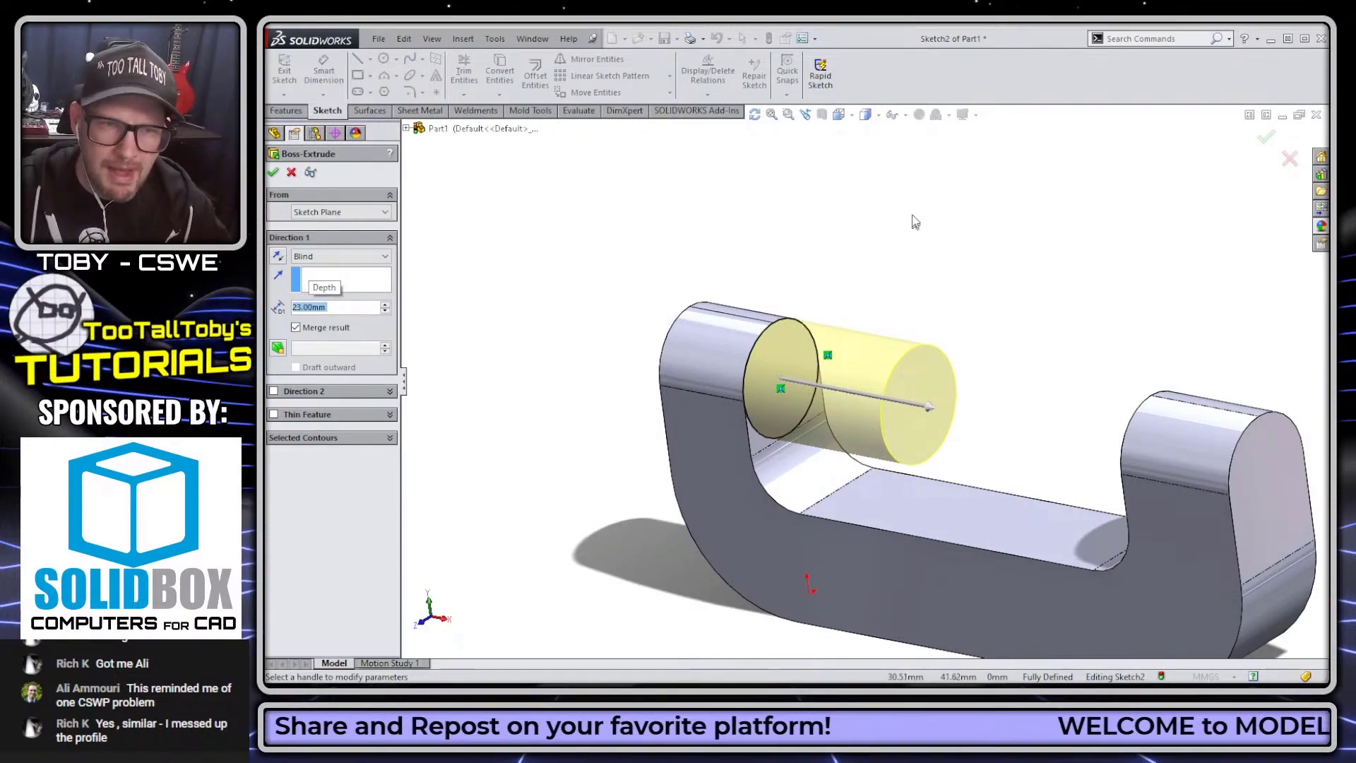
right_click(912, 214)
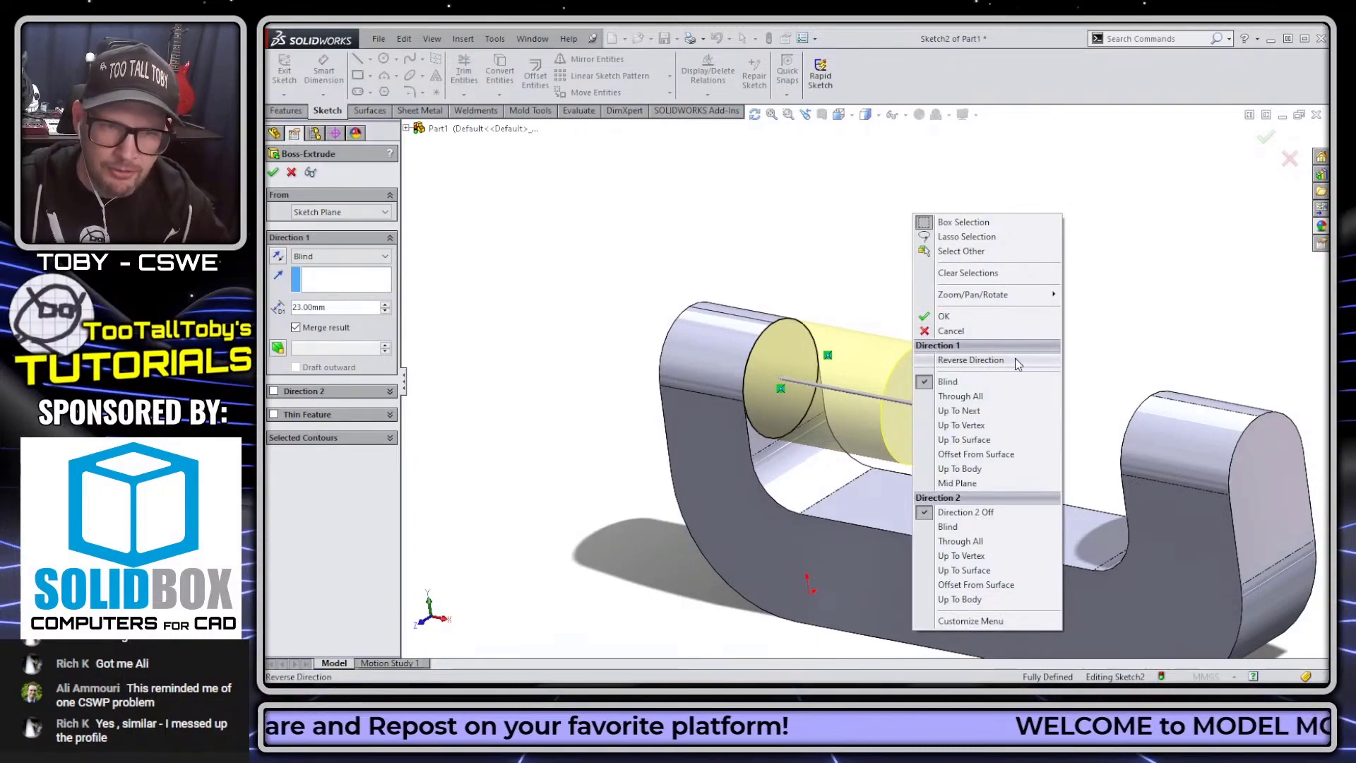
click(642, 247)
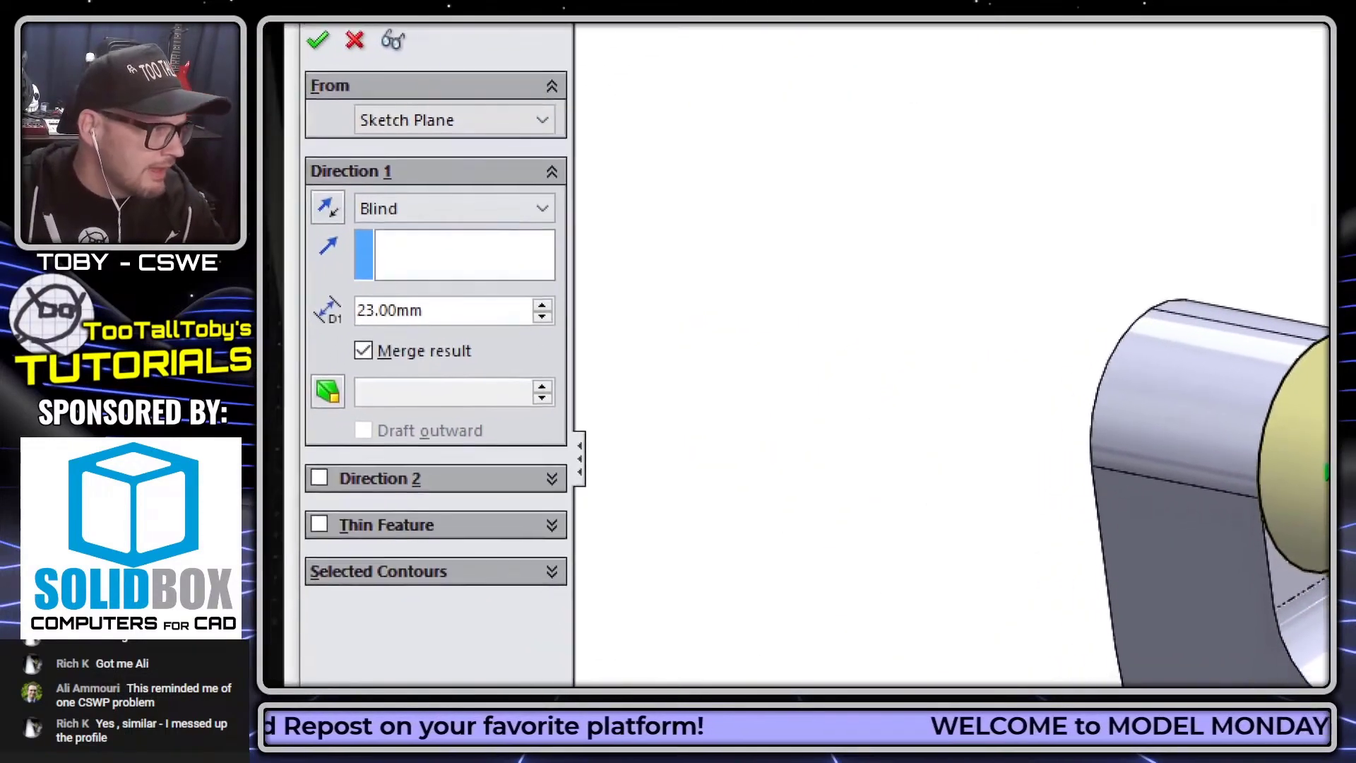
ctrl+shift+drag(424, 217, 565, 293)
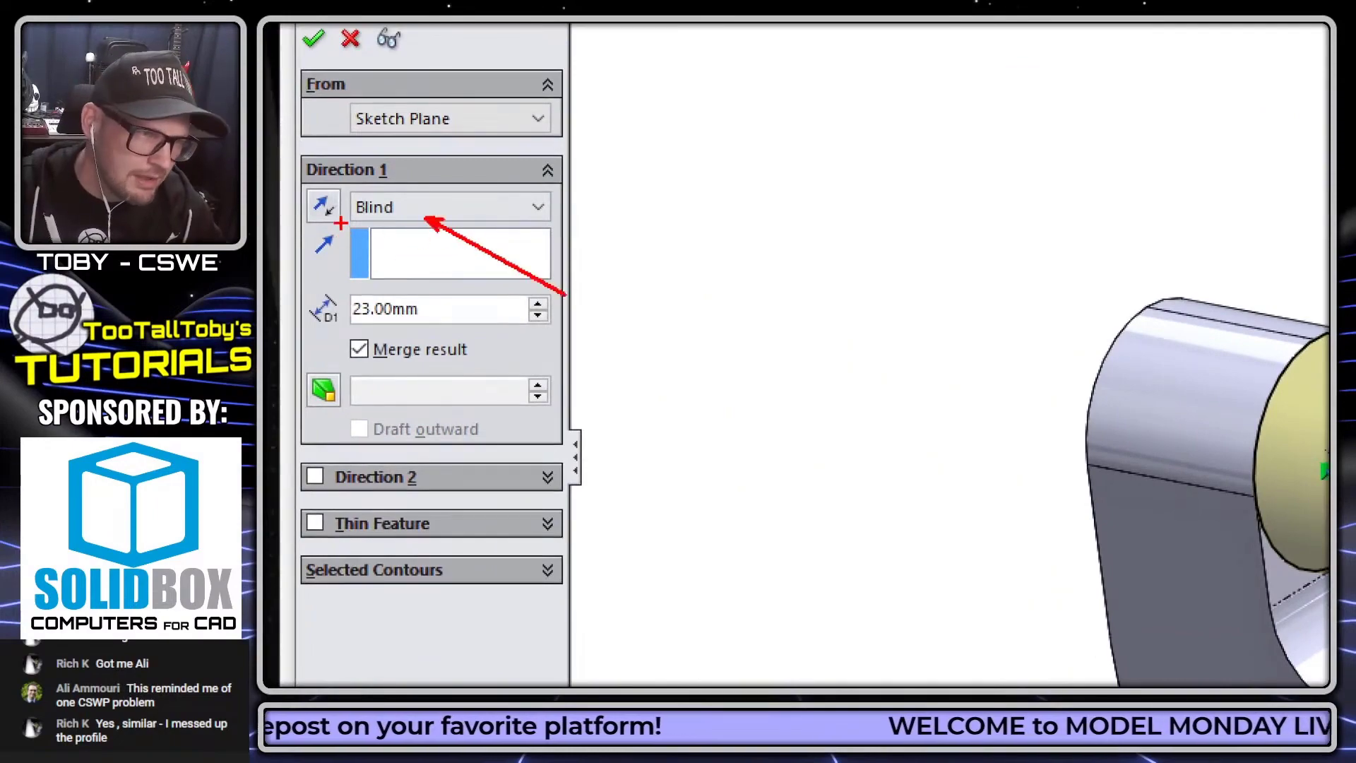
ctrl+shift+drag(341, 223, 484, 300)
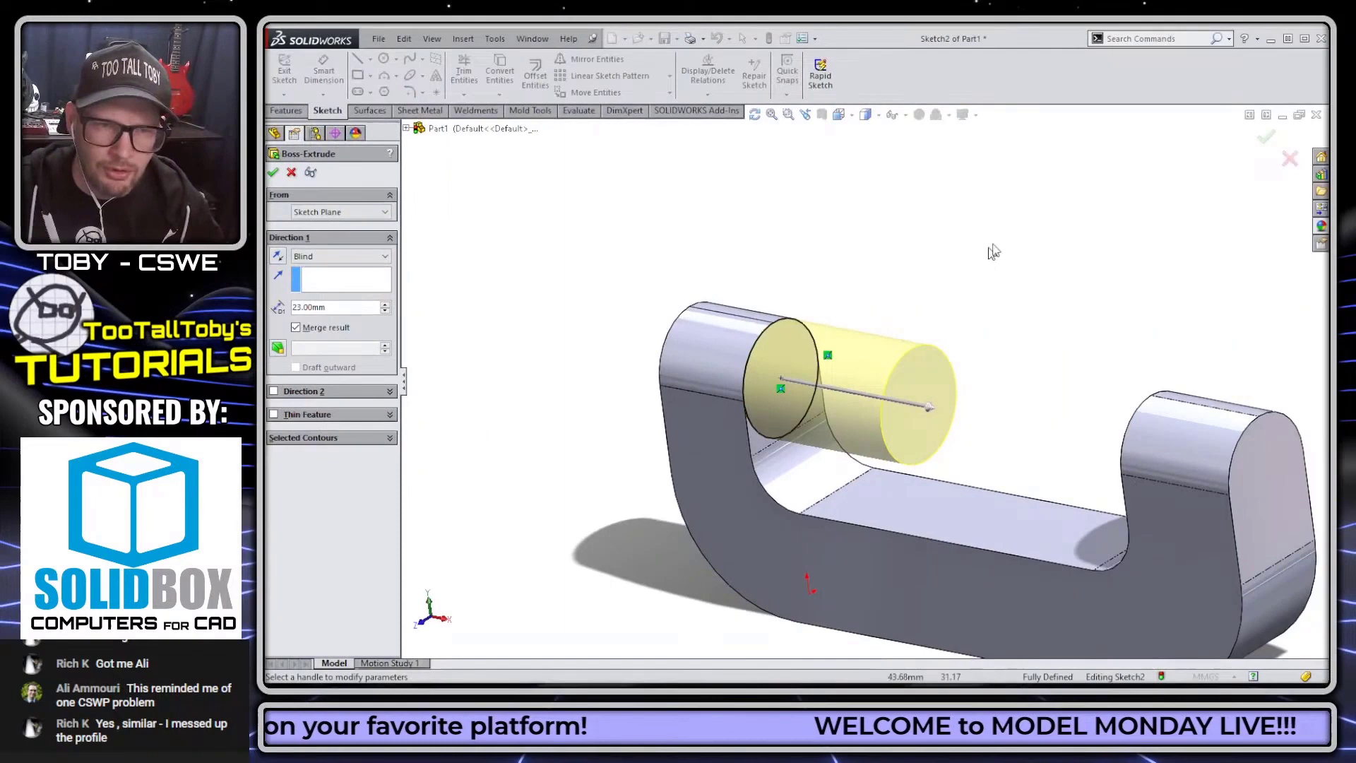
right_click(934, 189)
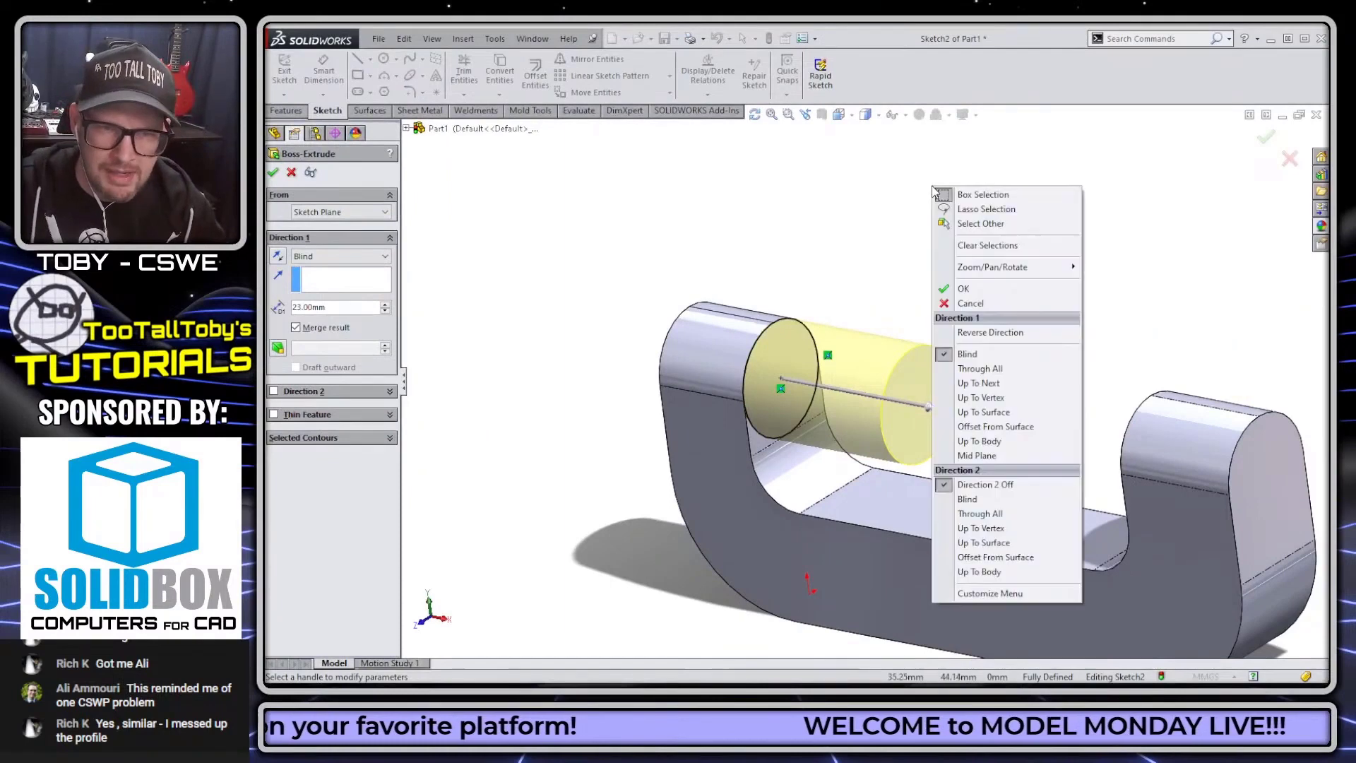
click(1020, 332)
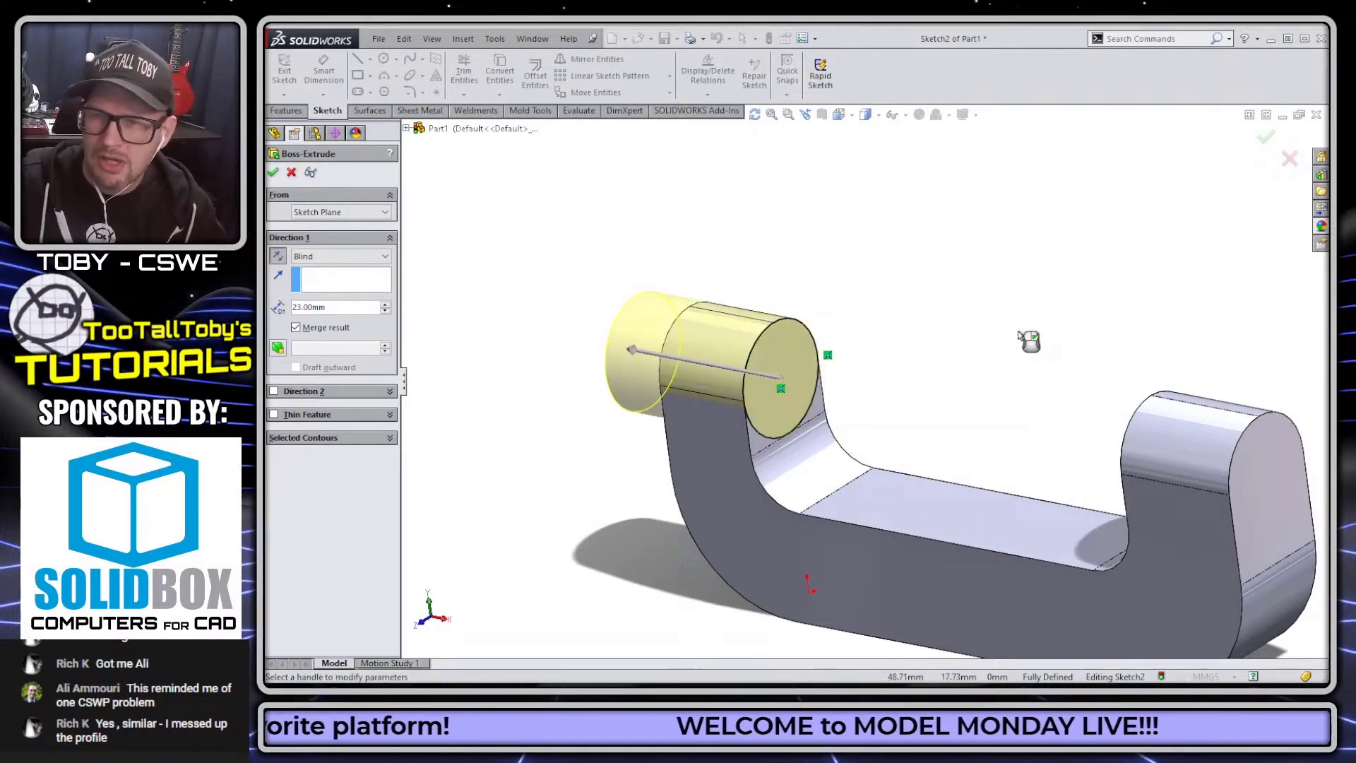
right_click(1020, 333)
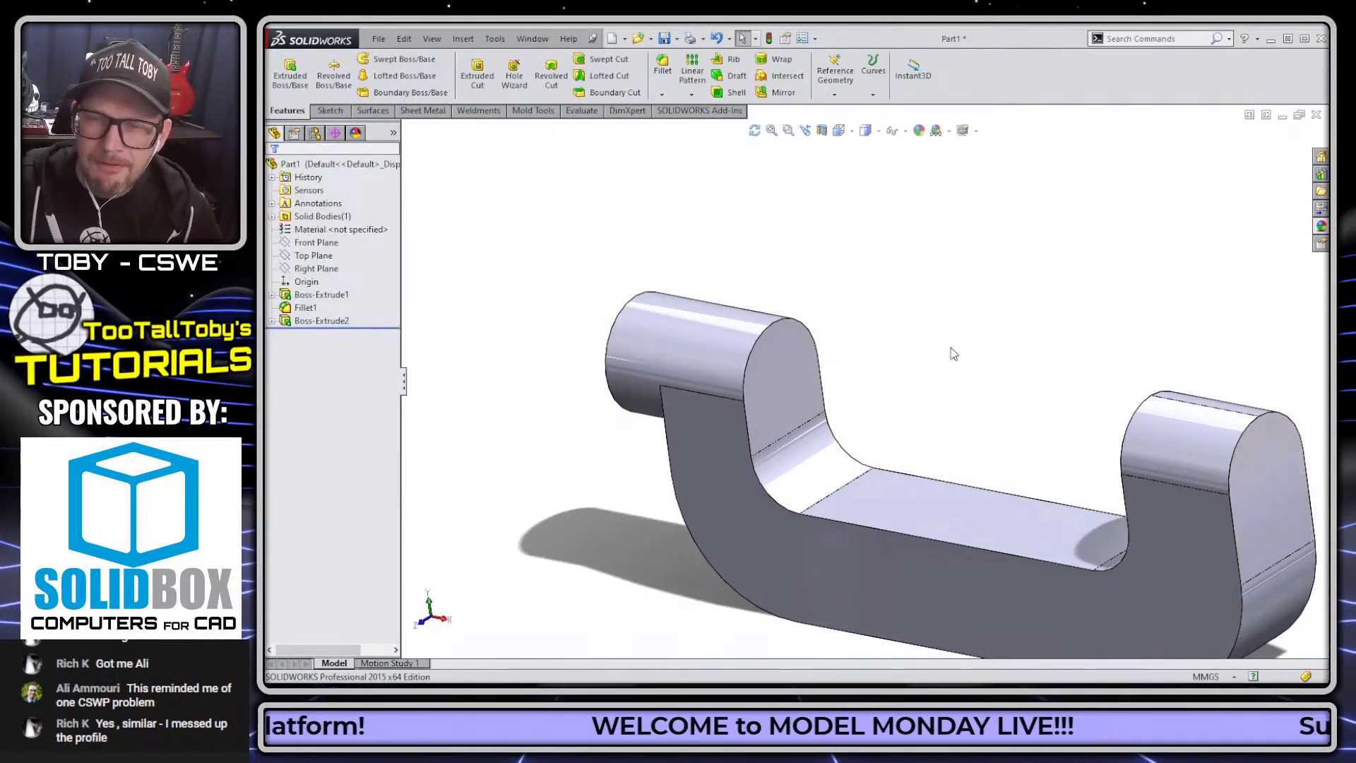
middle_drag(975, 367, 903, 494)
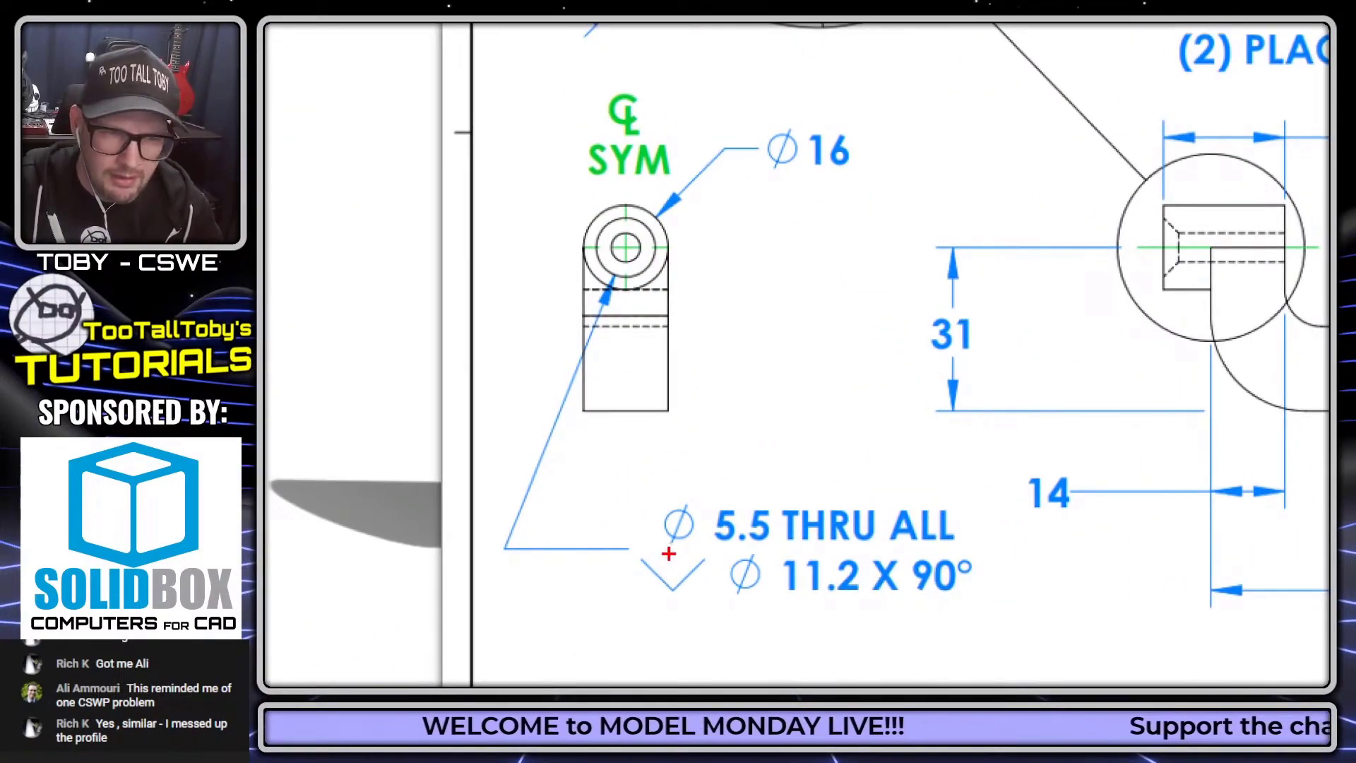
drag(671, 555, 1058, 549)
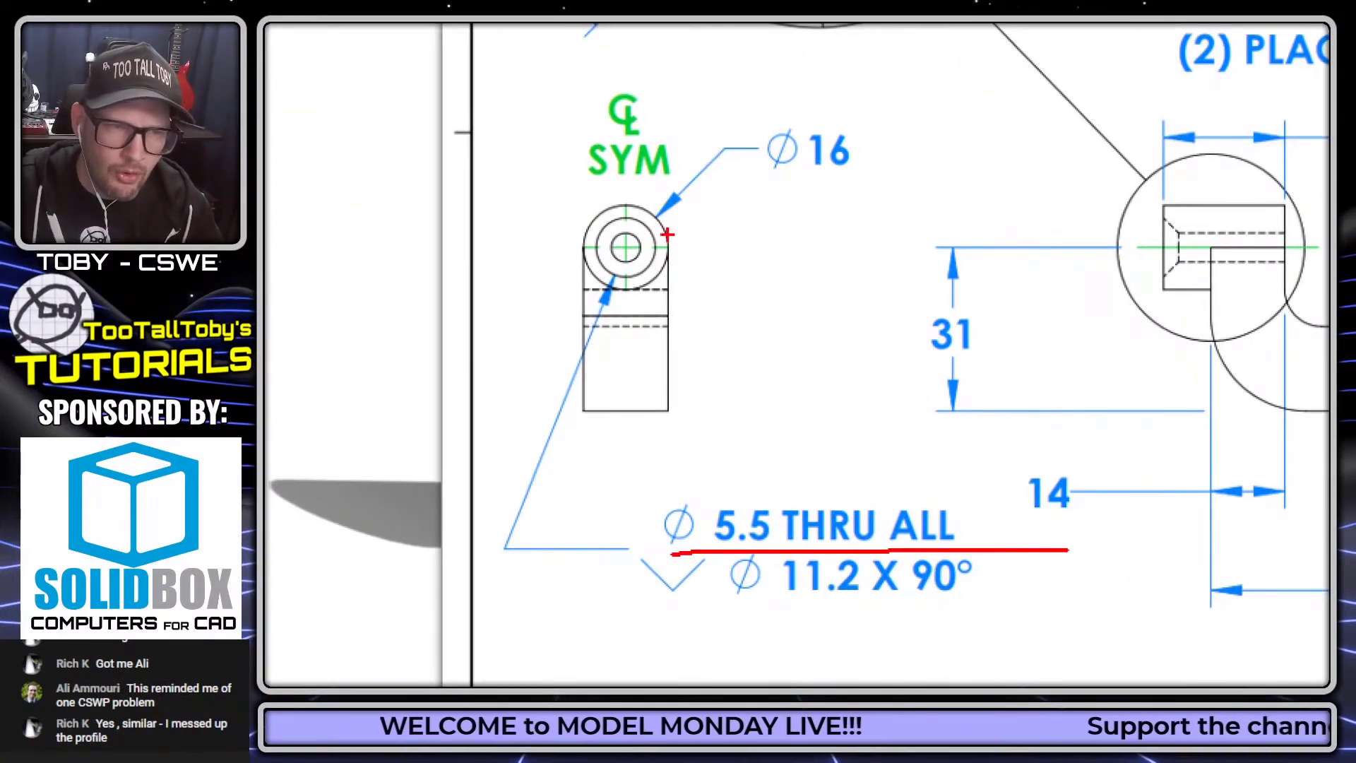
drag(640, 255, 772, 347)
drag(781, 612, 969, 599)
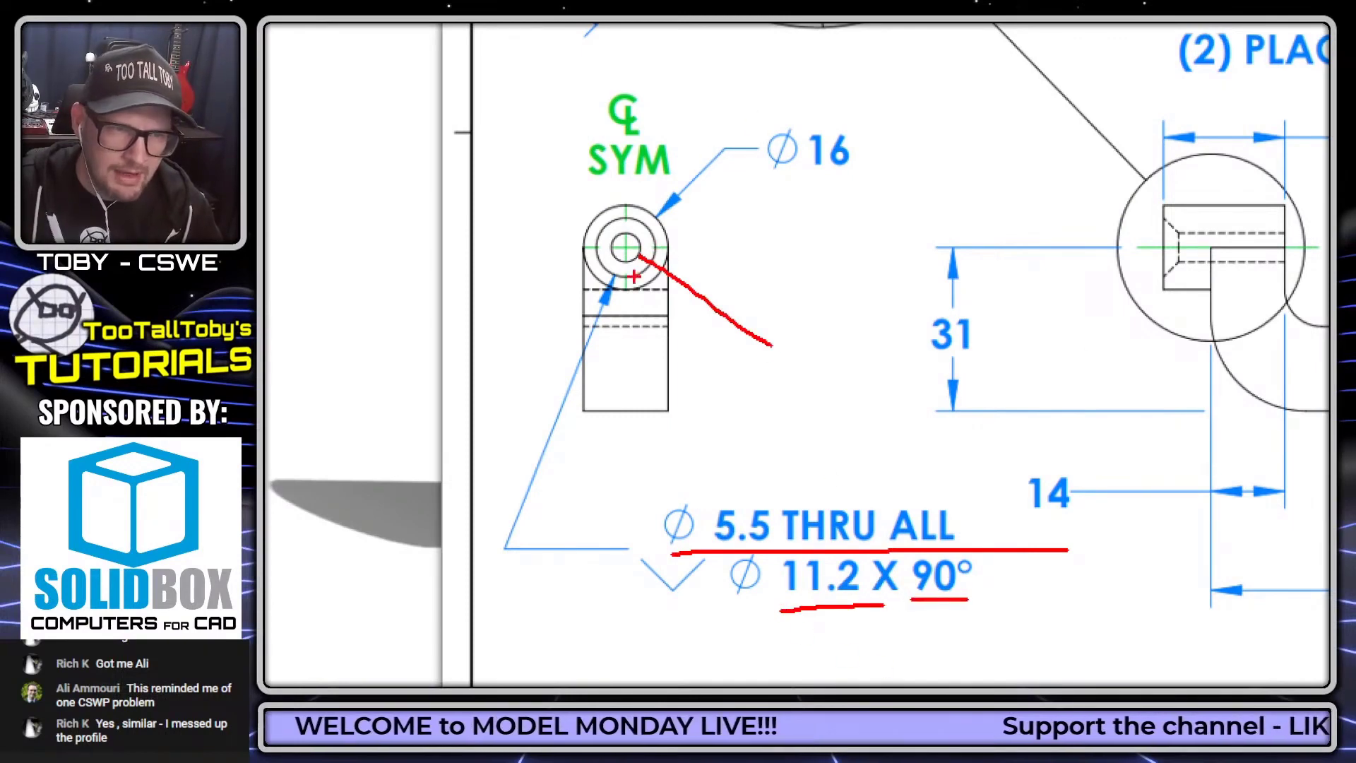
drag(635, 276, 728, 342)
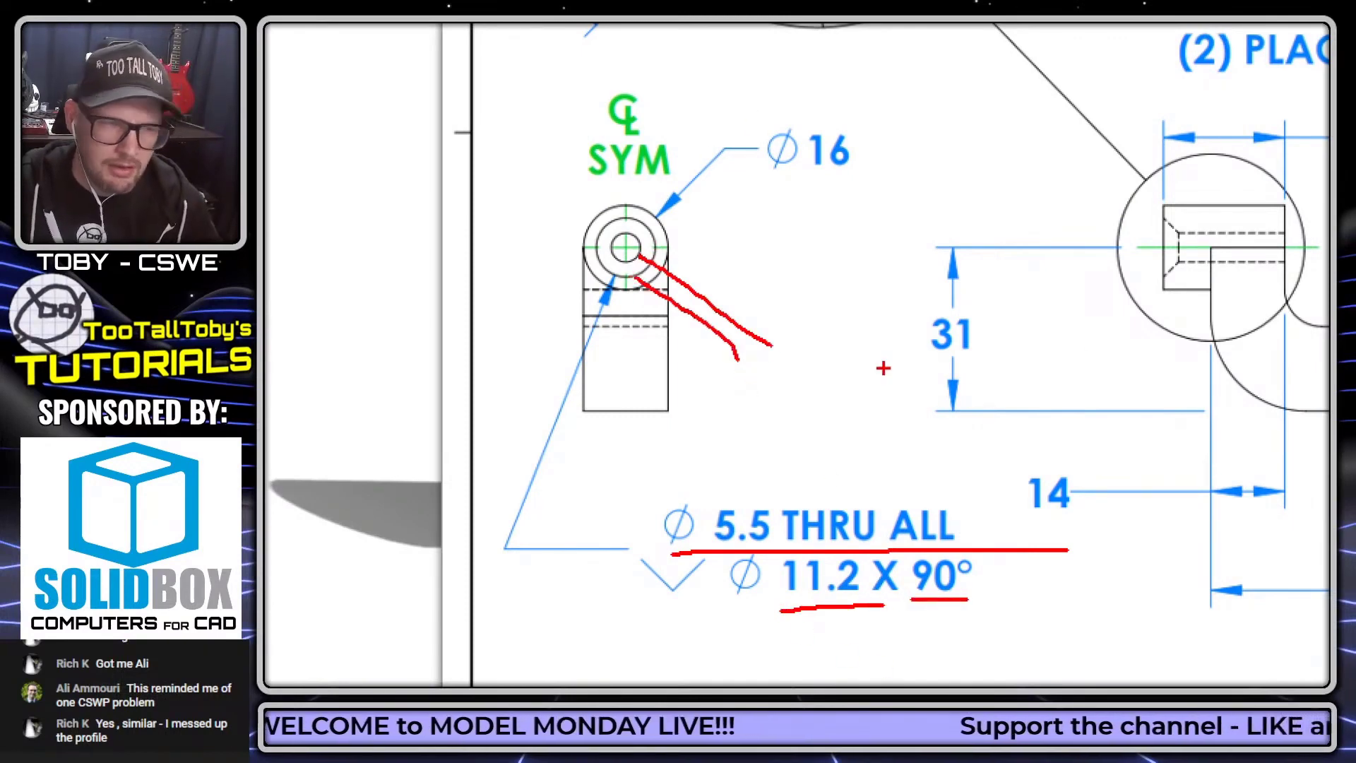
key(Escape)
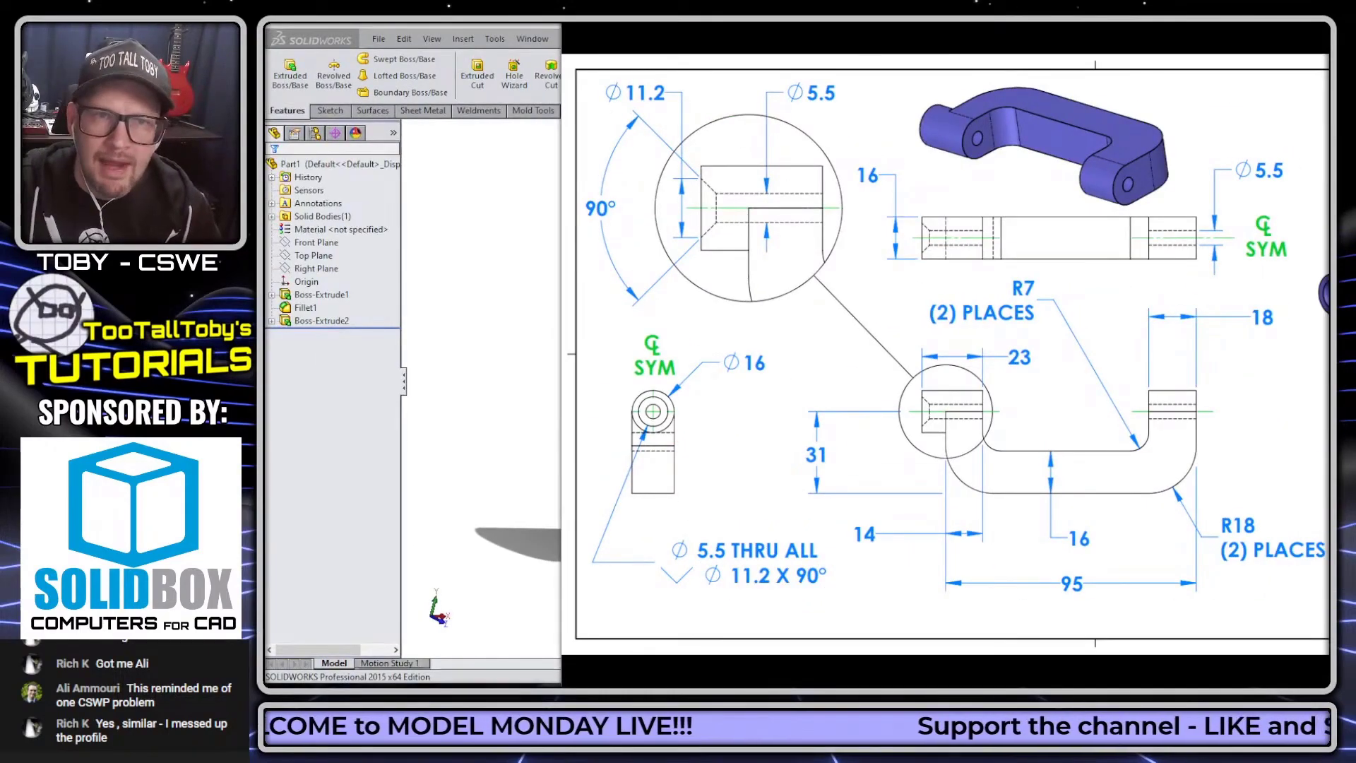
key(alt+Tab)
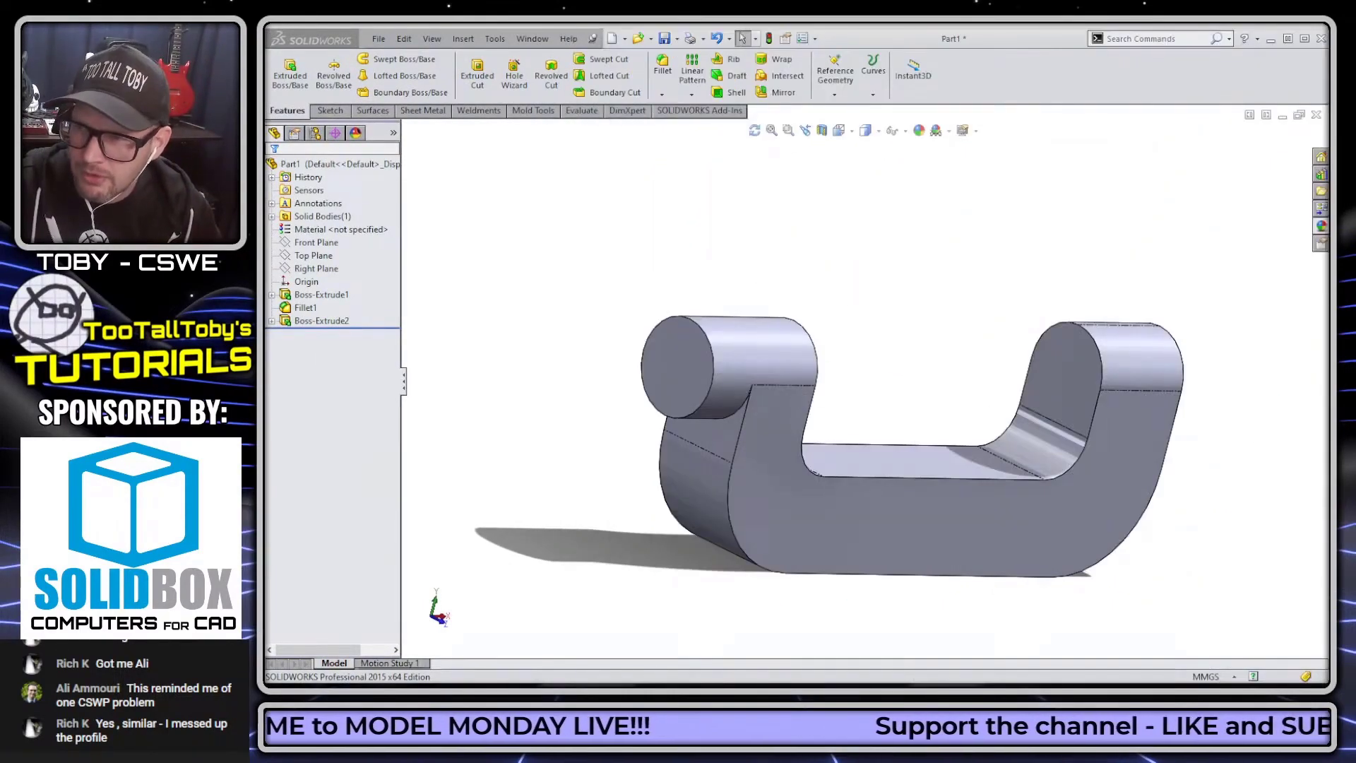
Begin a Hole Wizard hole on the boss's end face as a Countersink type with custom sizing.
click(679, 353)
click(523, 88)
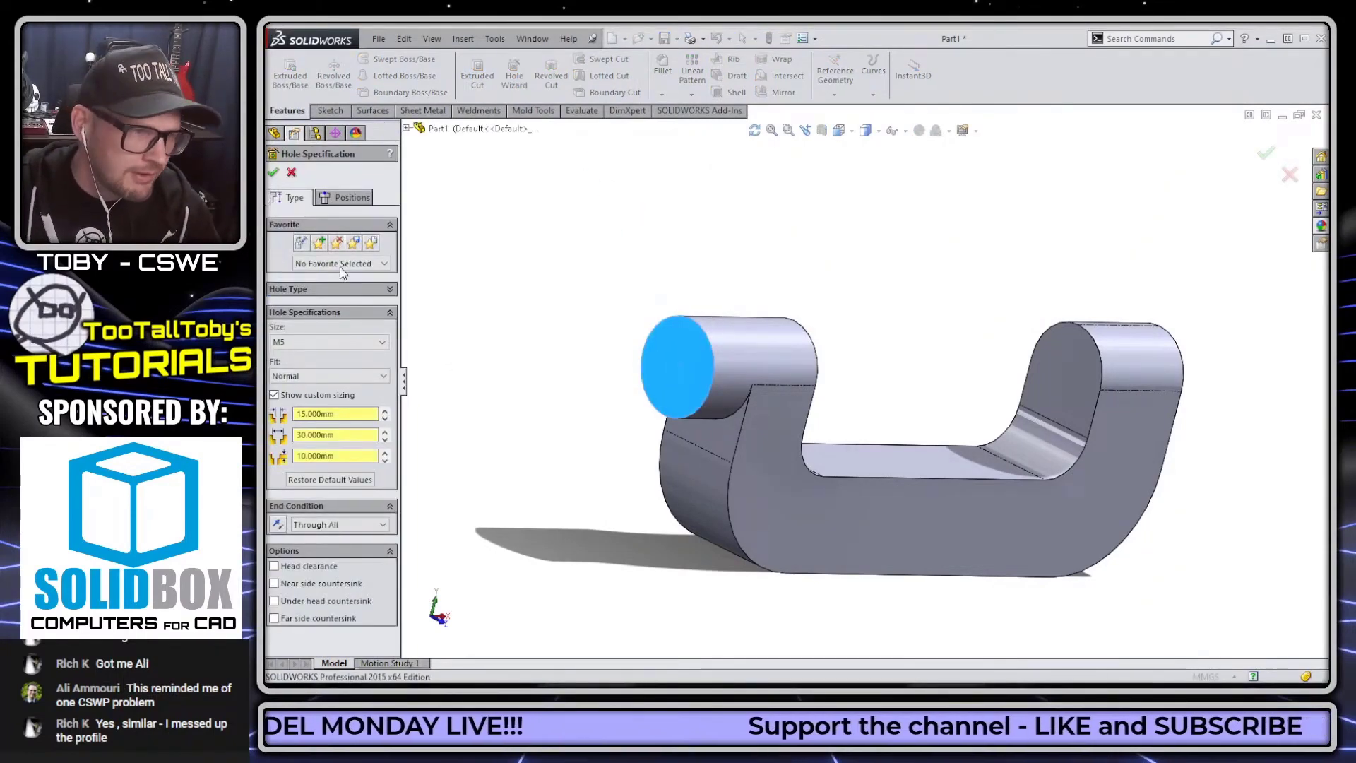
click(329, 289)
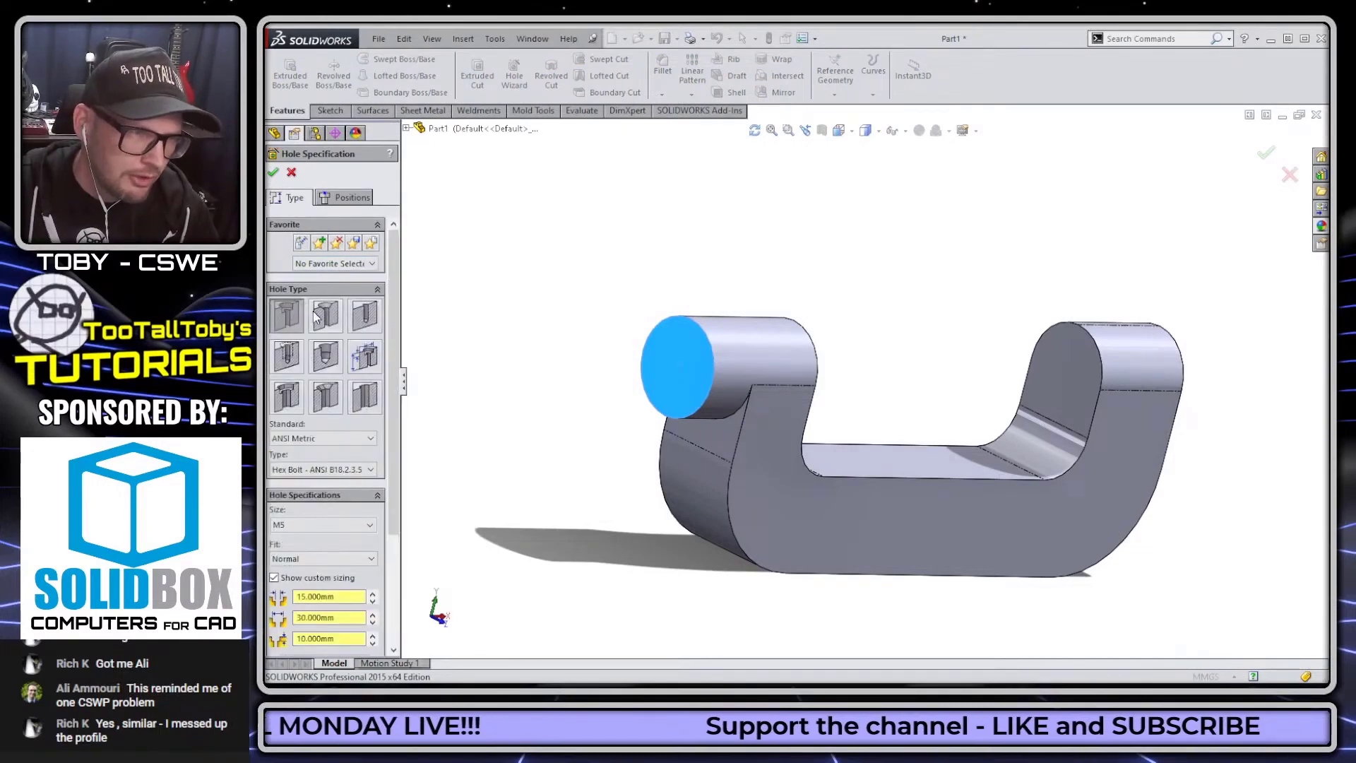
click(325, 315)
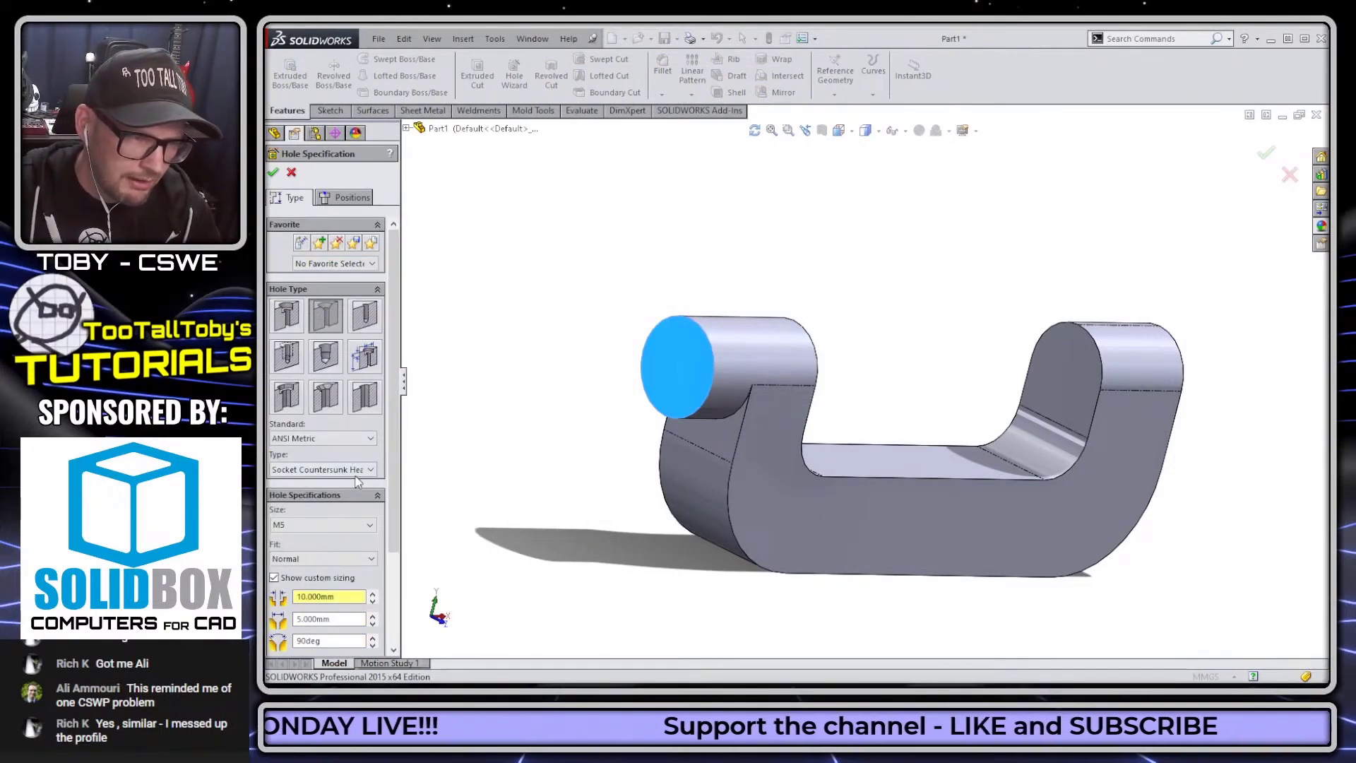
scroll(396, 558, down, 3)
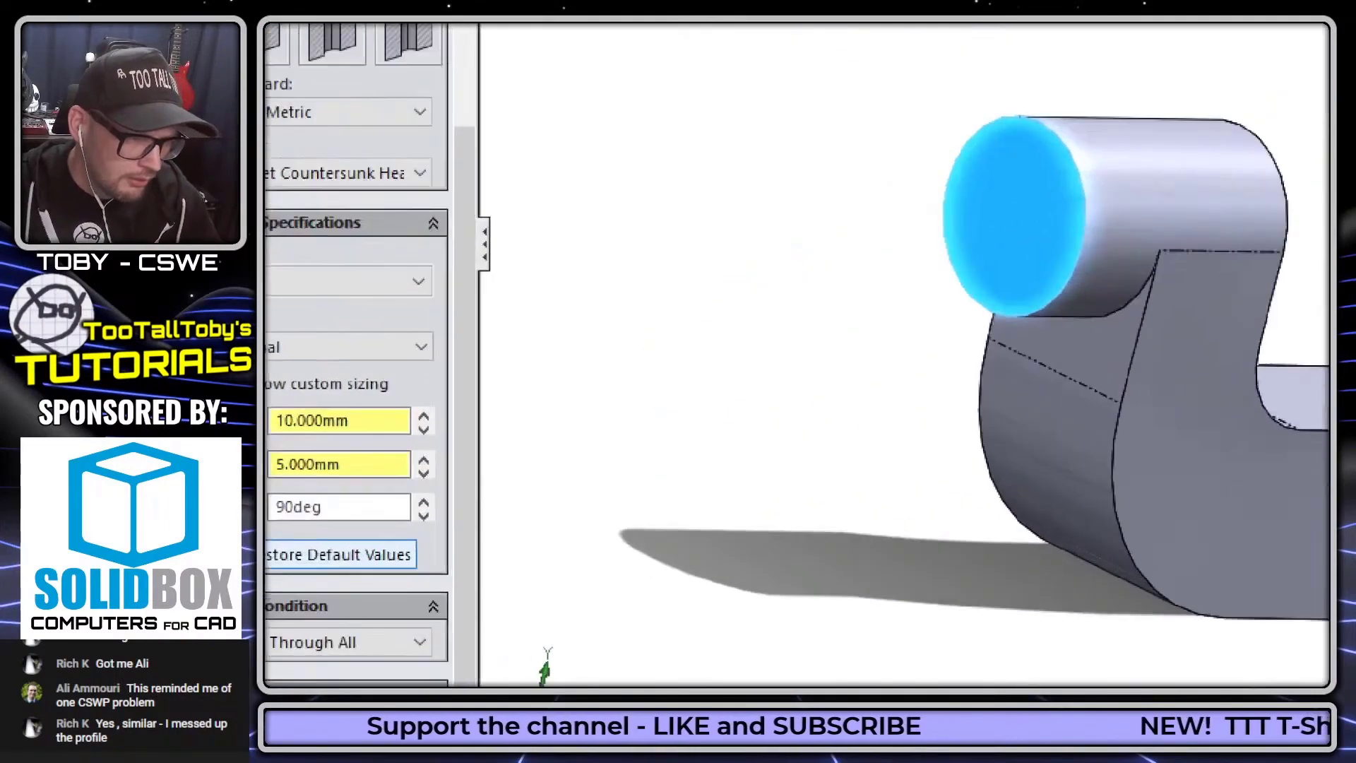
drag(386, 444, 530, 373)
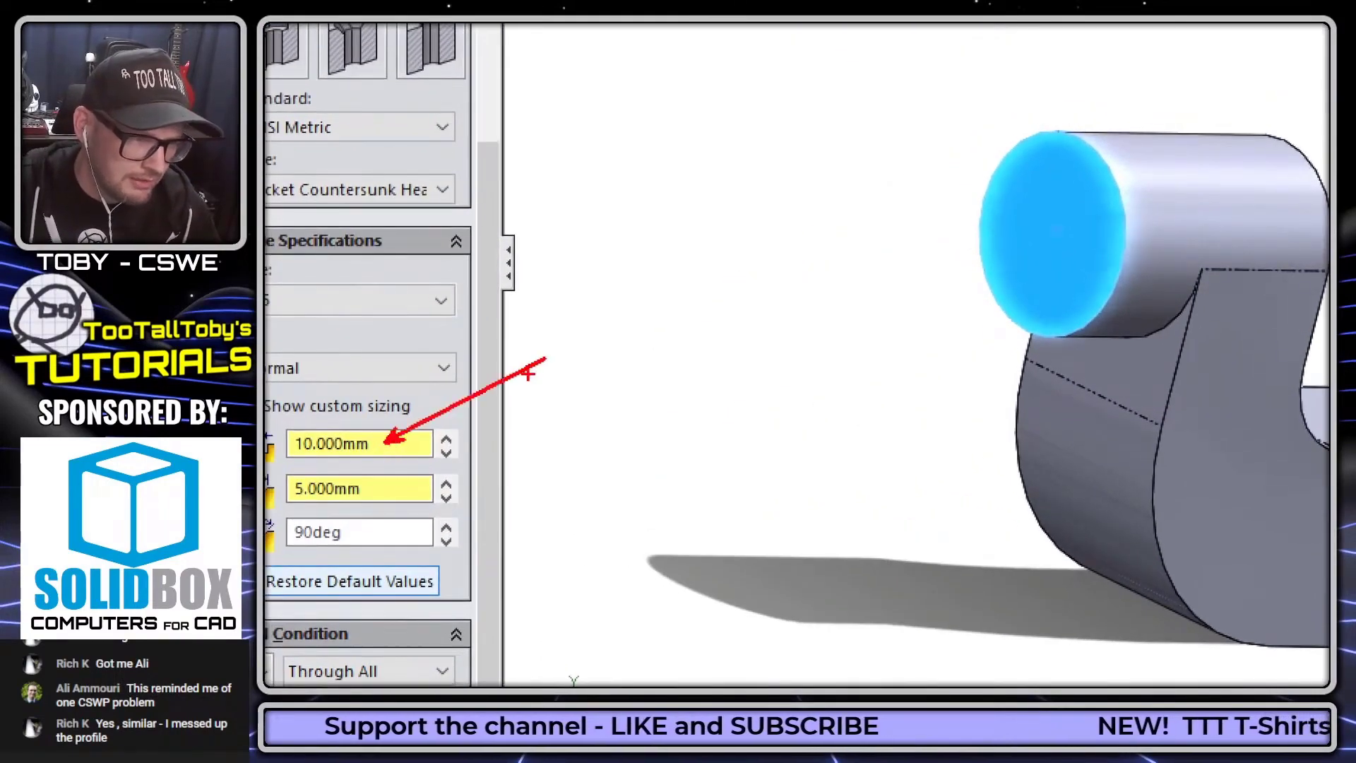
drag(371, 489, 488, 457)
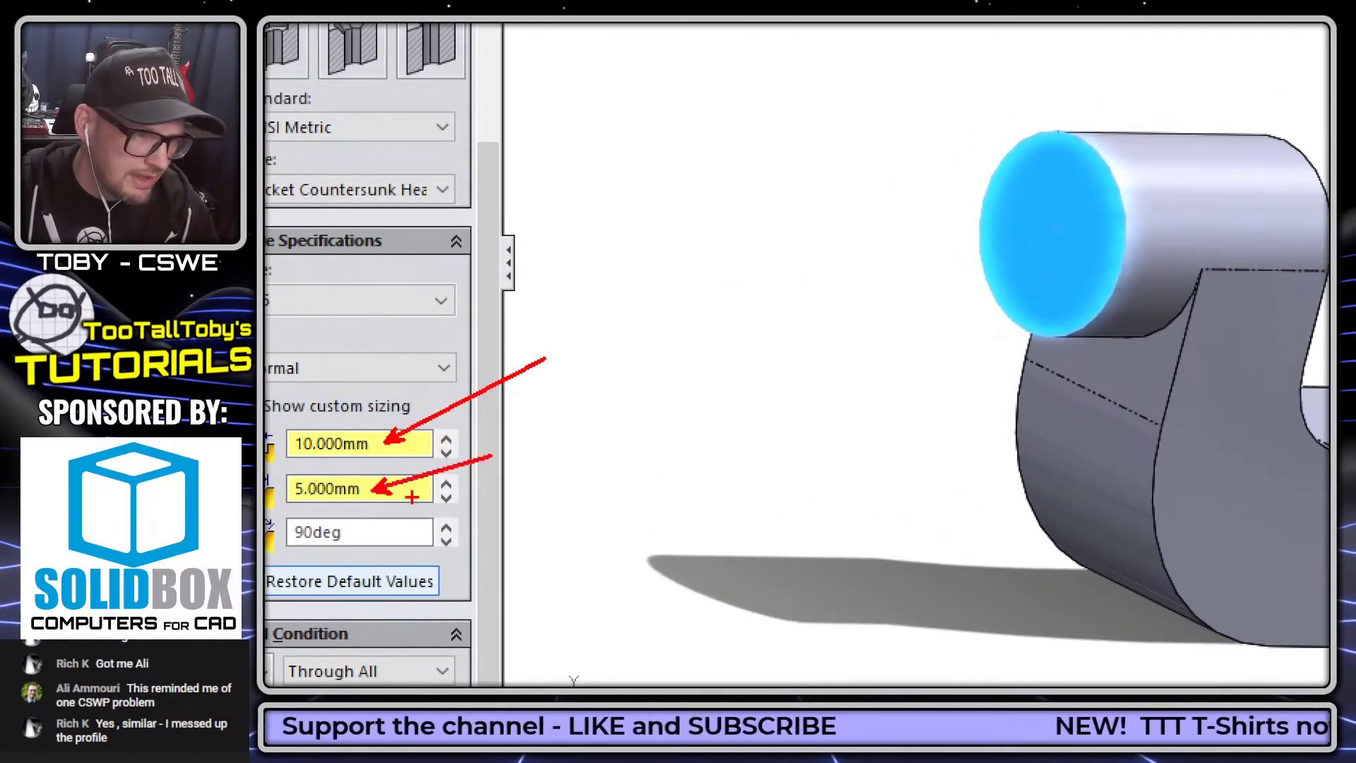
drag(355, 534, 518, 517)
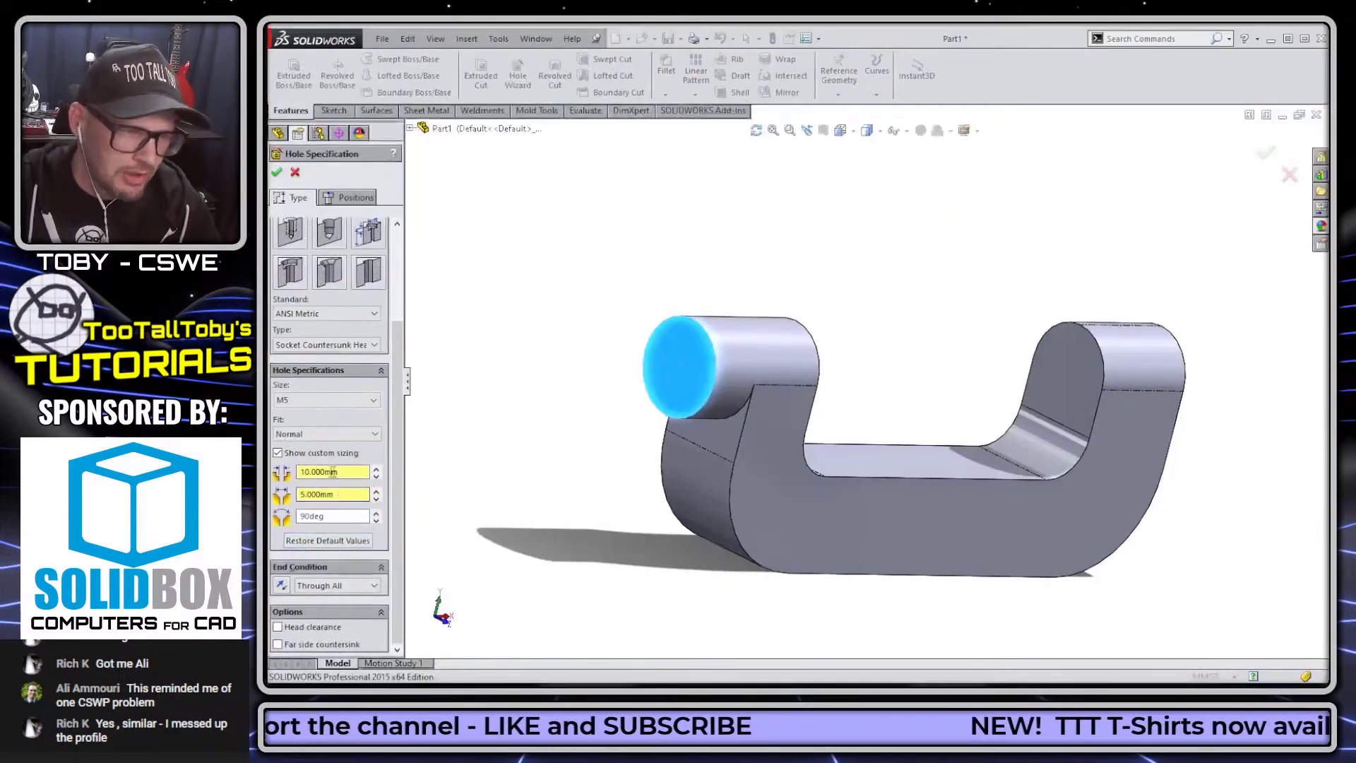
Set the hole diameter to 5.5 mm and the countersink diameter to 11.2 mm.
double_click(332, 471)
text(5.5)
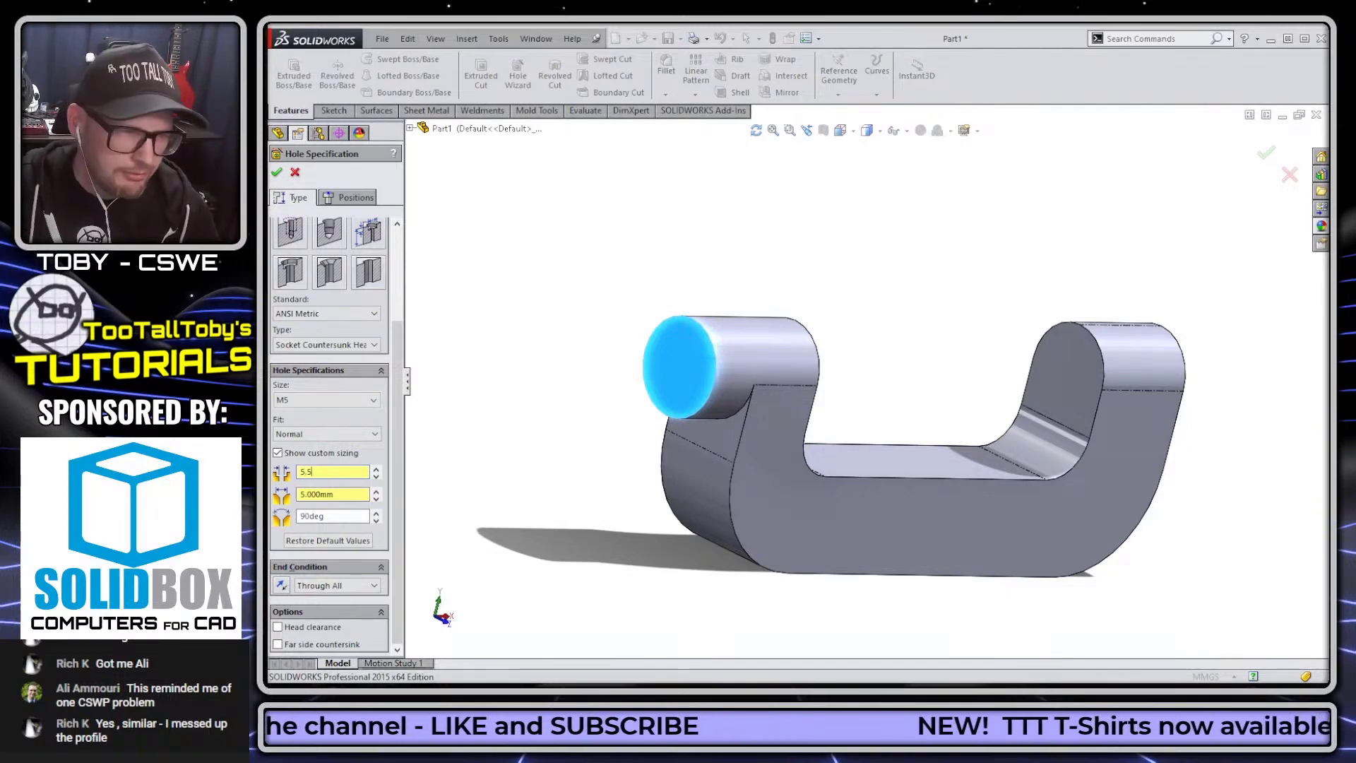
key(Tab)
text(11.2)
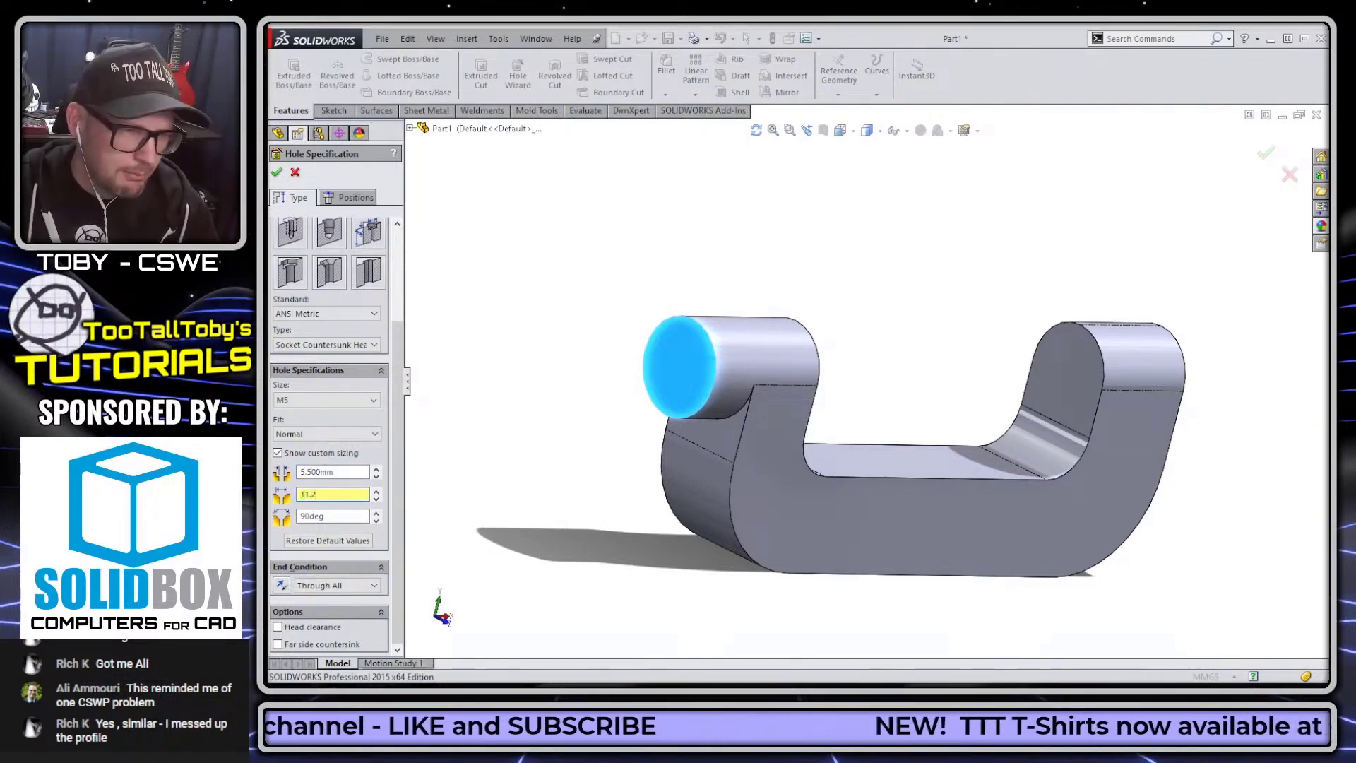
key(Tab)
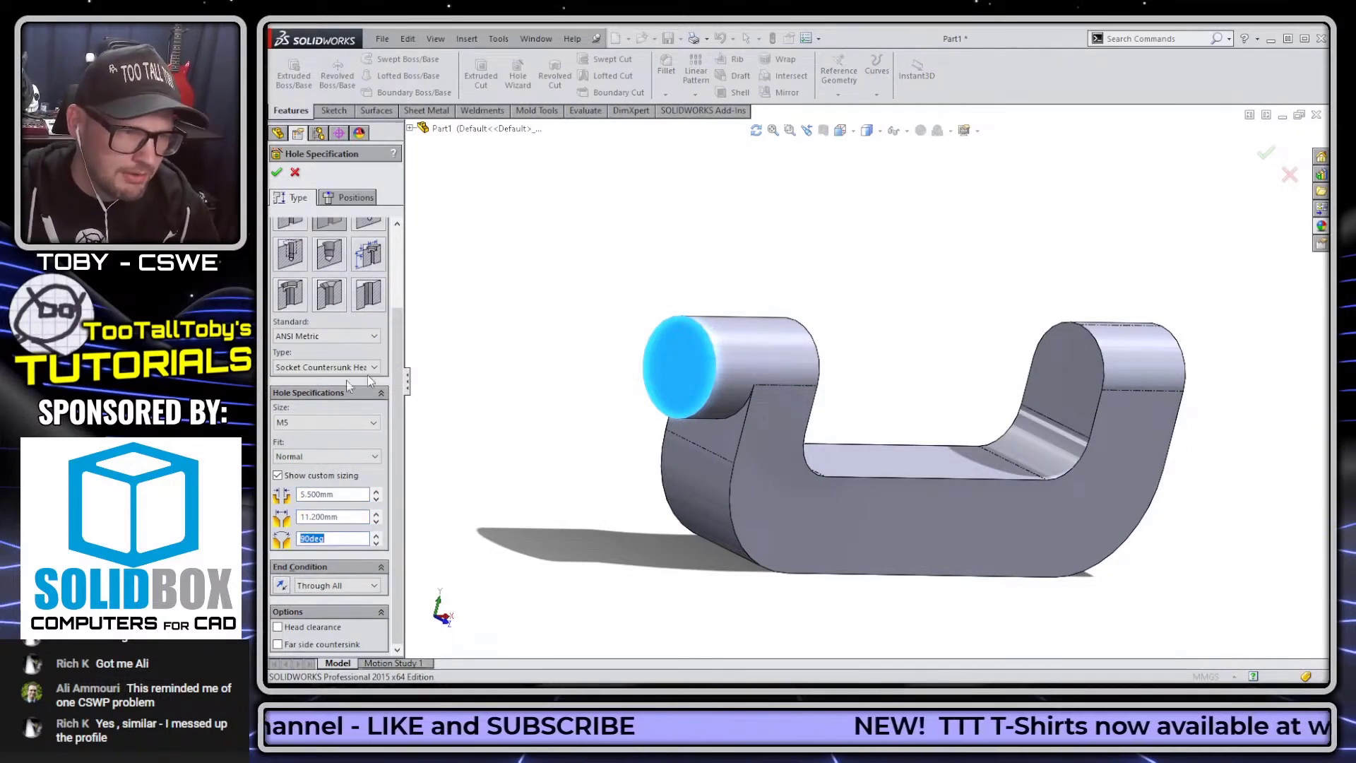
Place the hole at the round end face's centre, finish it, and view the part isometrically.
click(350, 198)
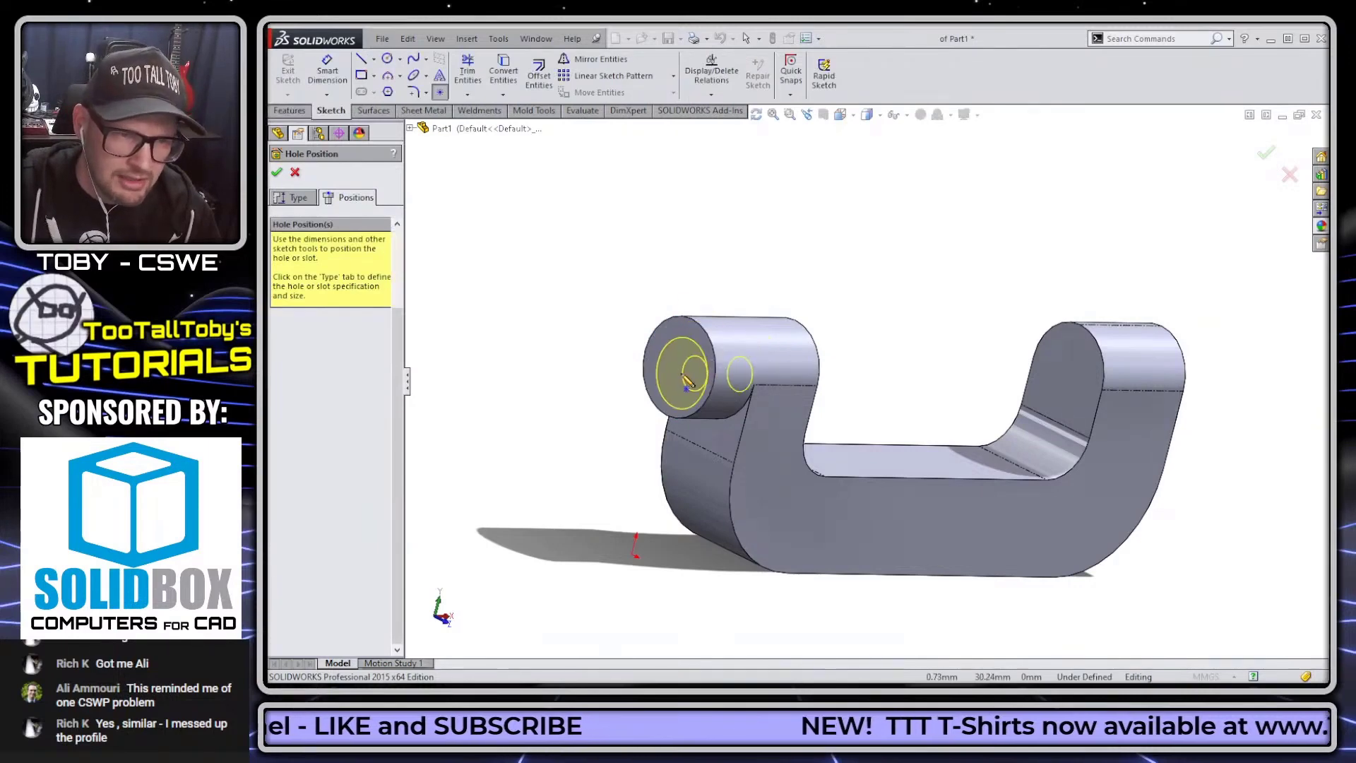
click(680, 368)
key(Return)
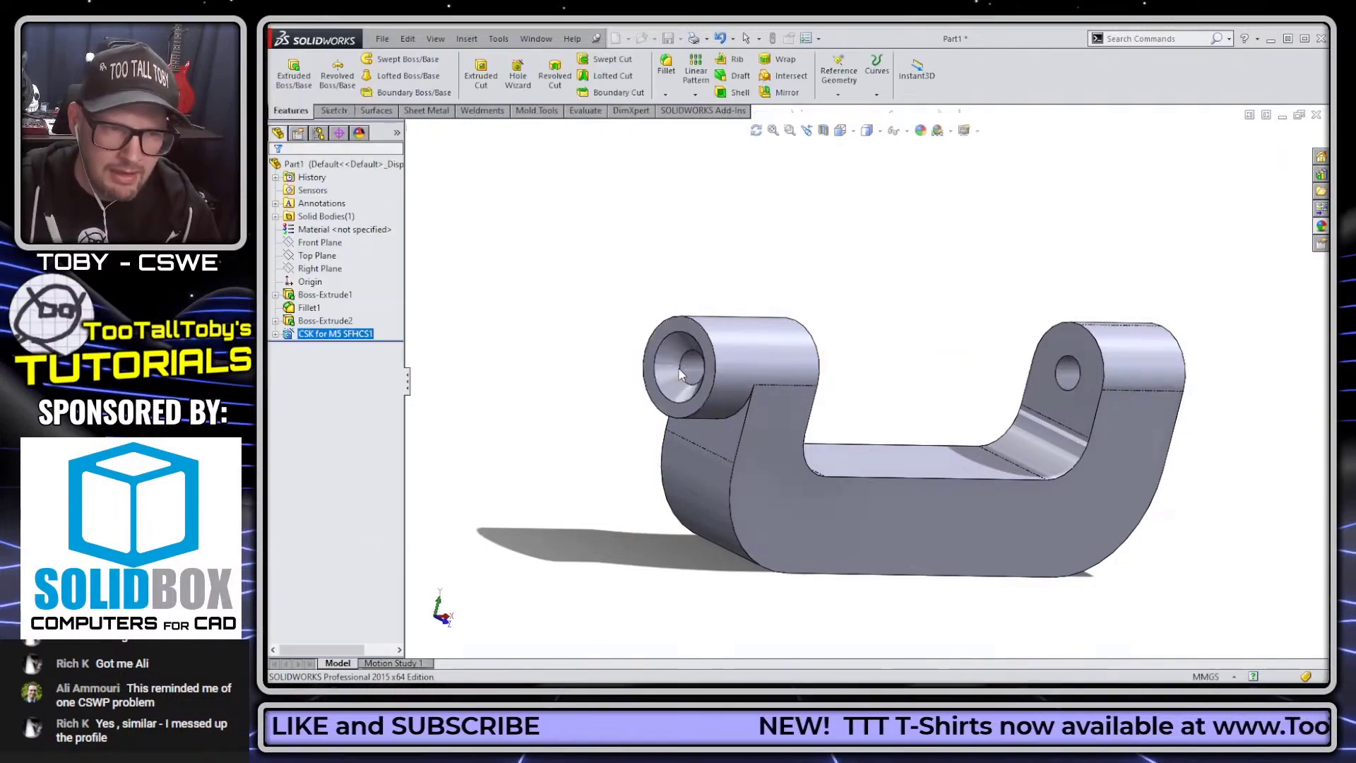
middle_drag(627, 306, 1175, 415)
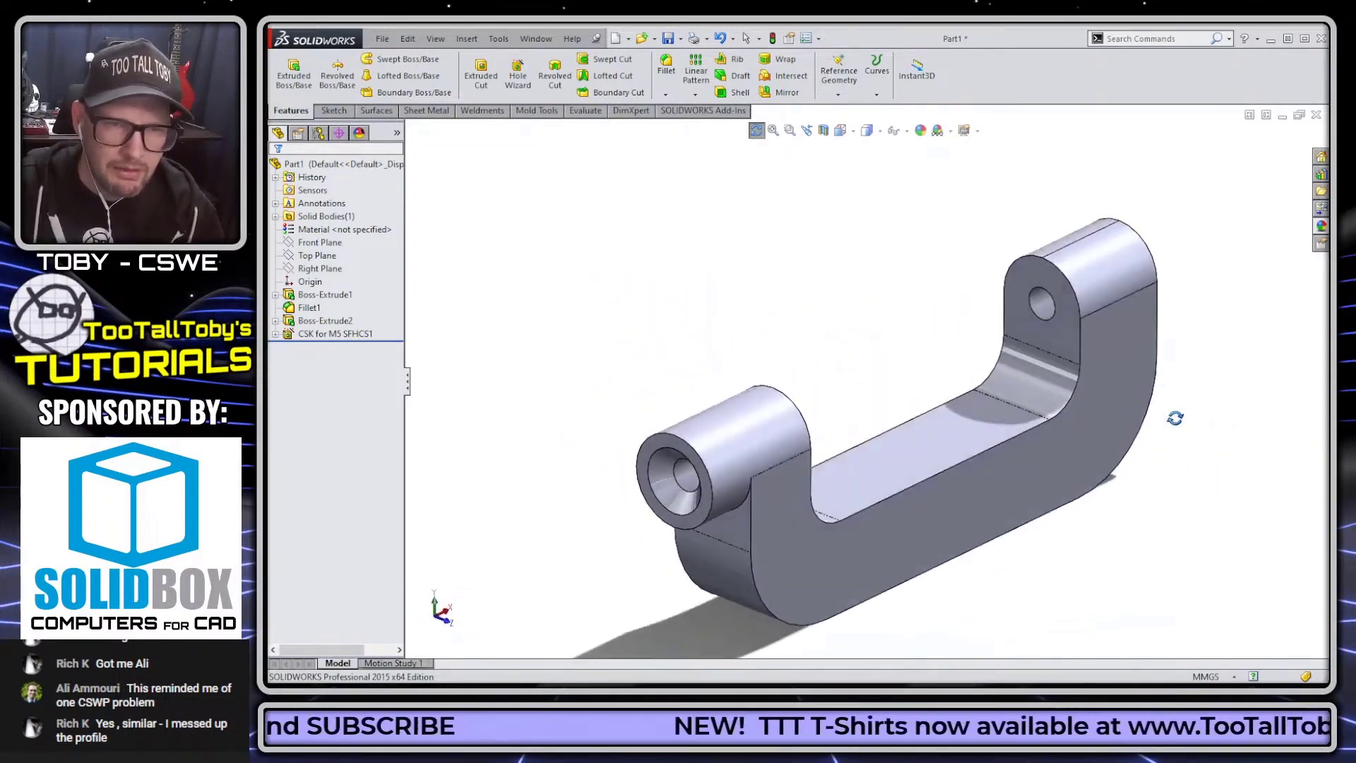
key(ctrl+7)
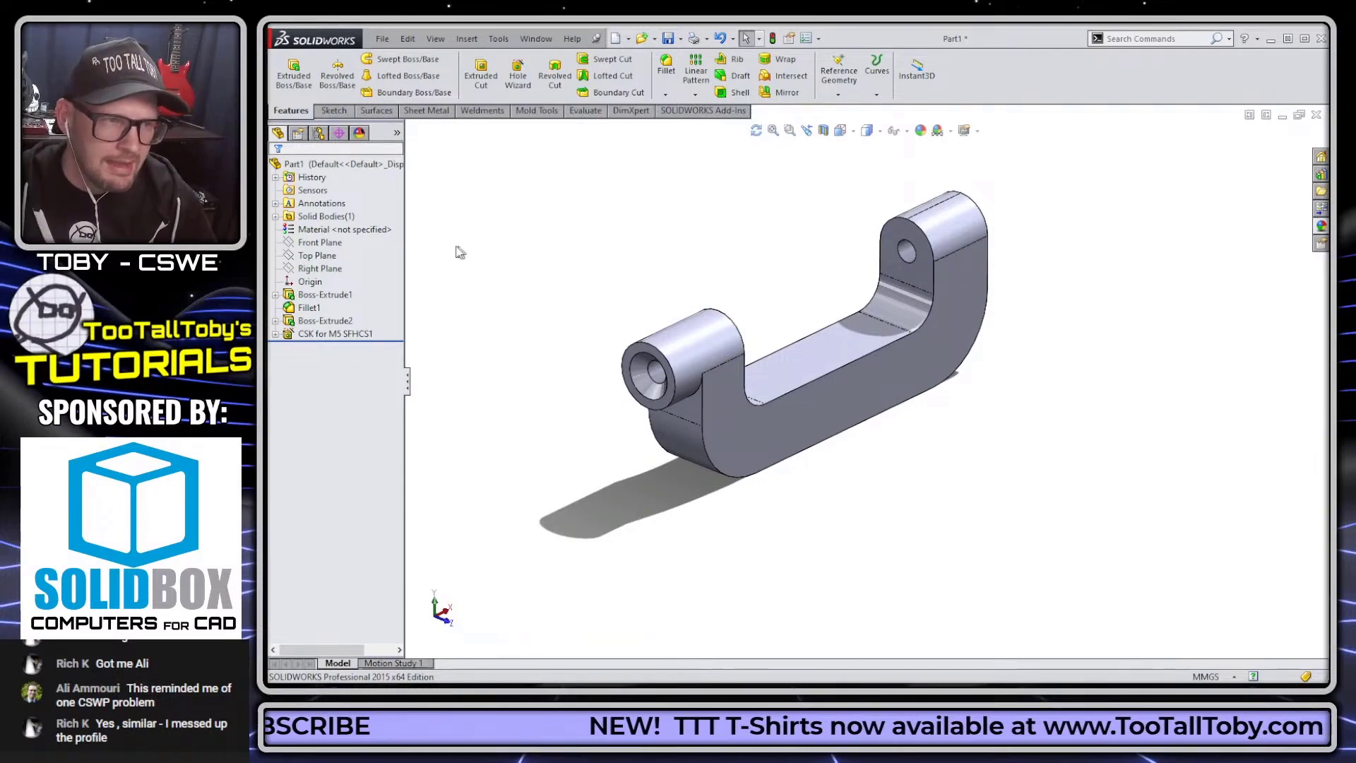
Browse the material library, then assign 1060 Alloy from the Material favorites list.
click(367, 233)
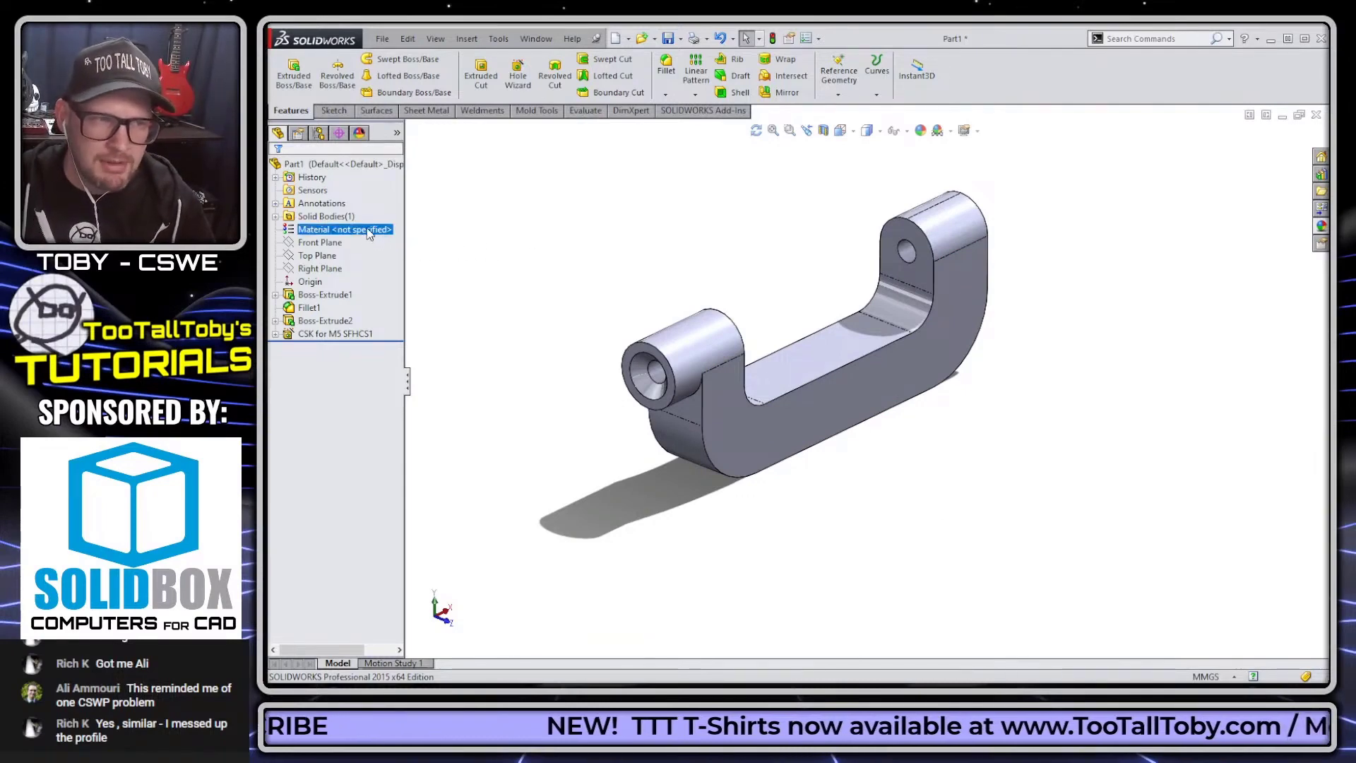
right_click(369, 233)
click(442, 235)
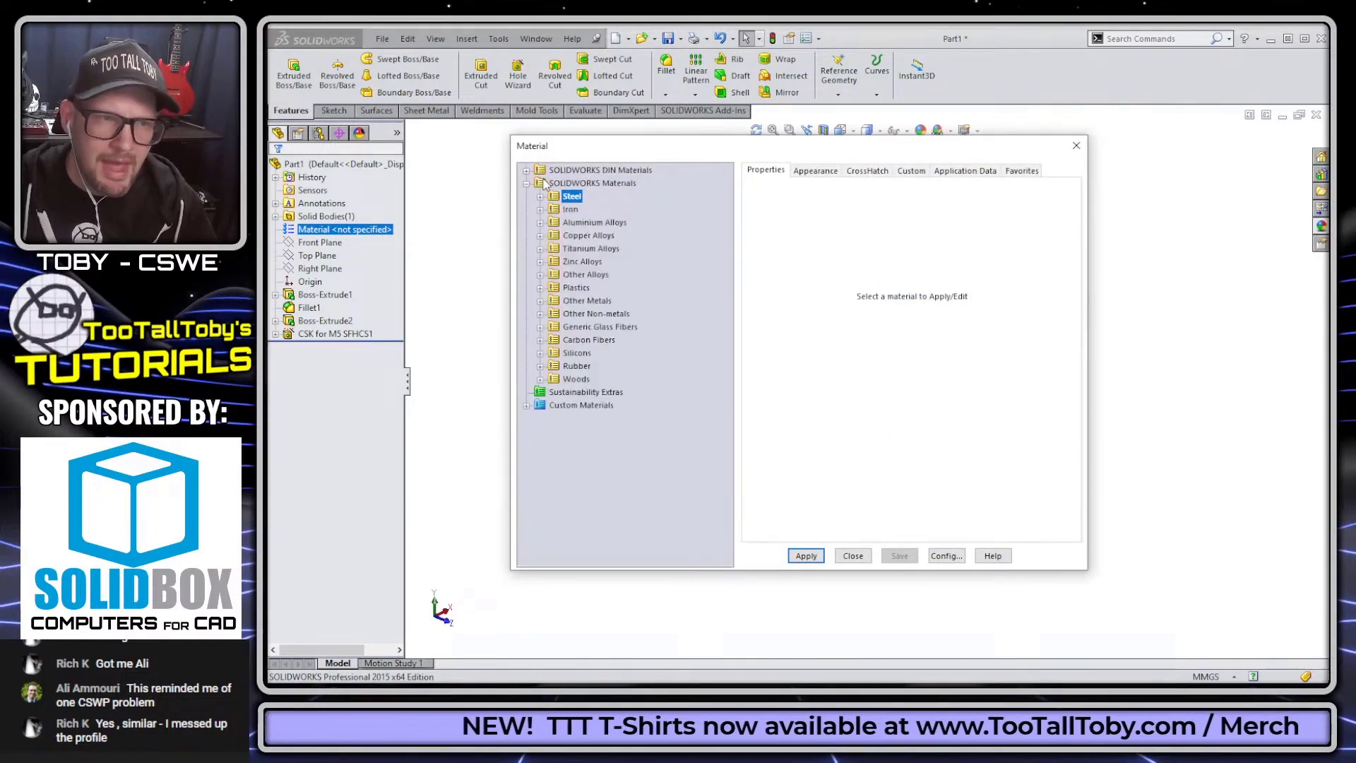
click(541, 197)
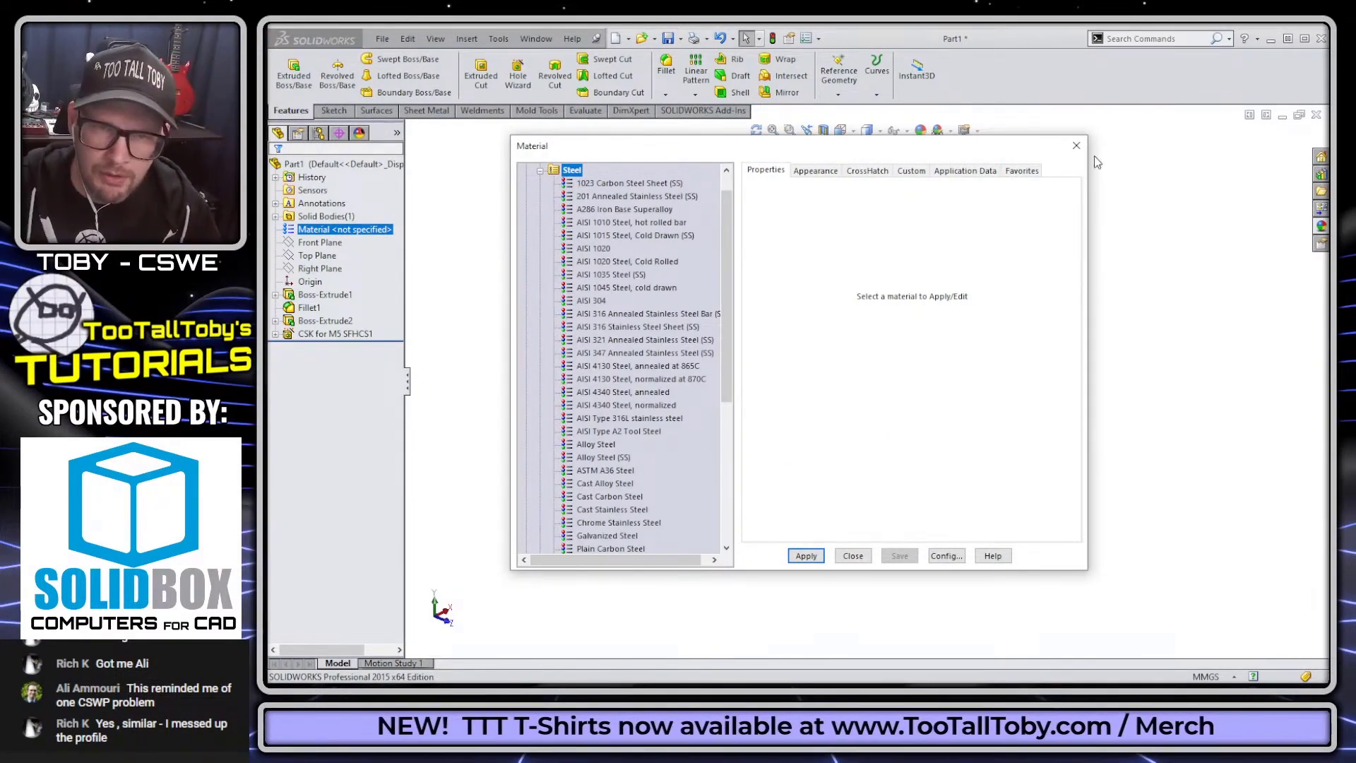
click(1019, 172)
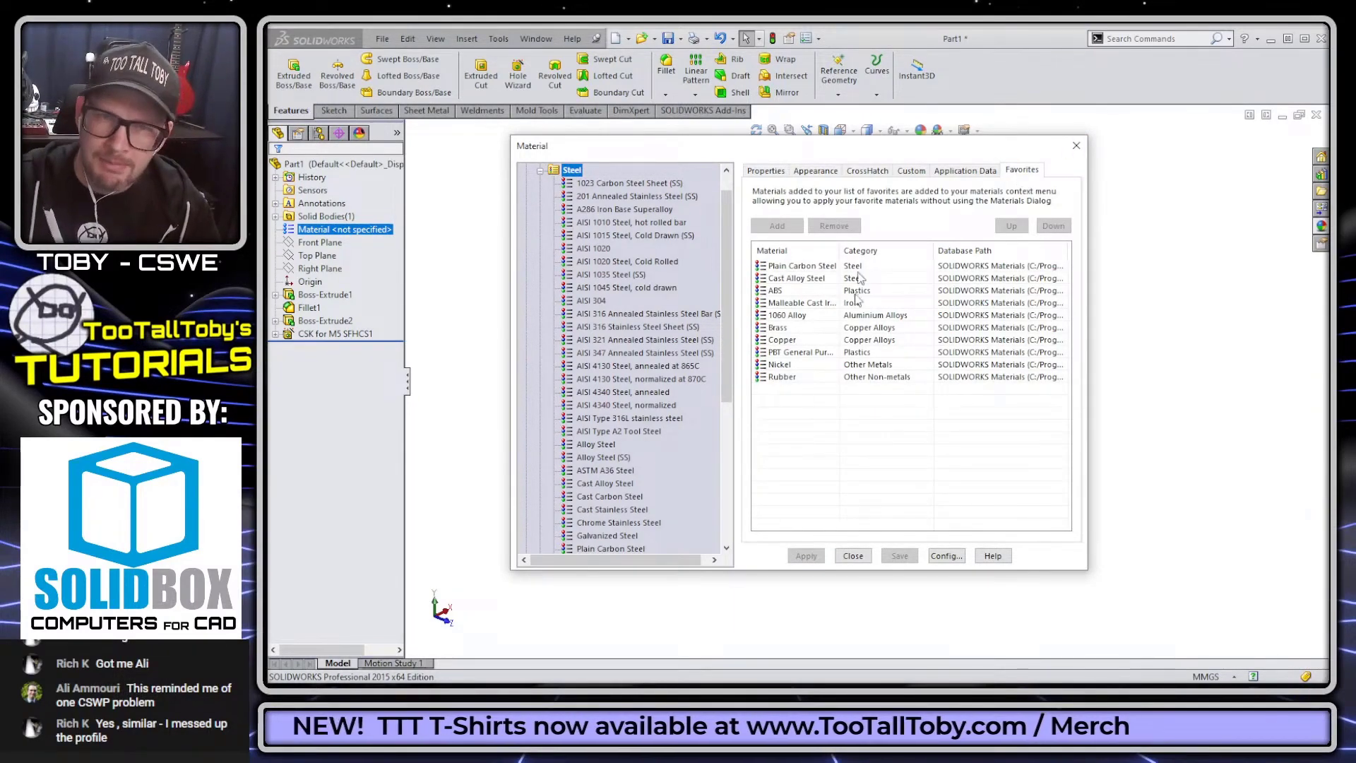
click(858, 558)
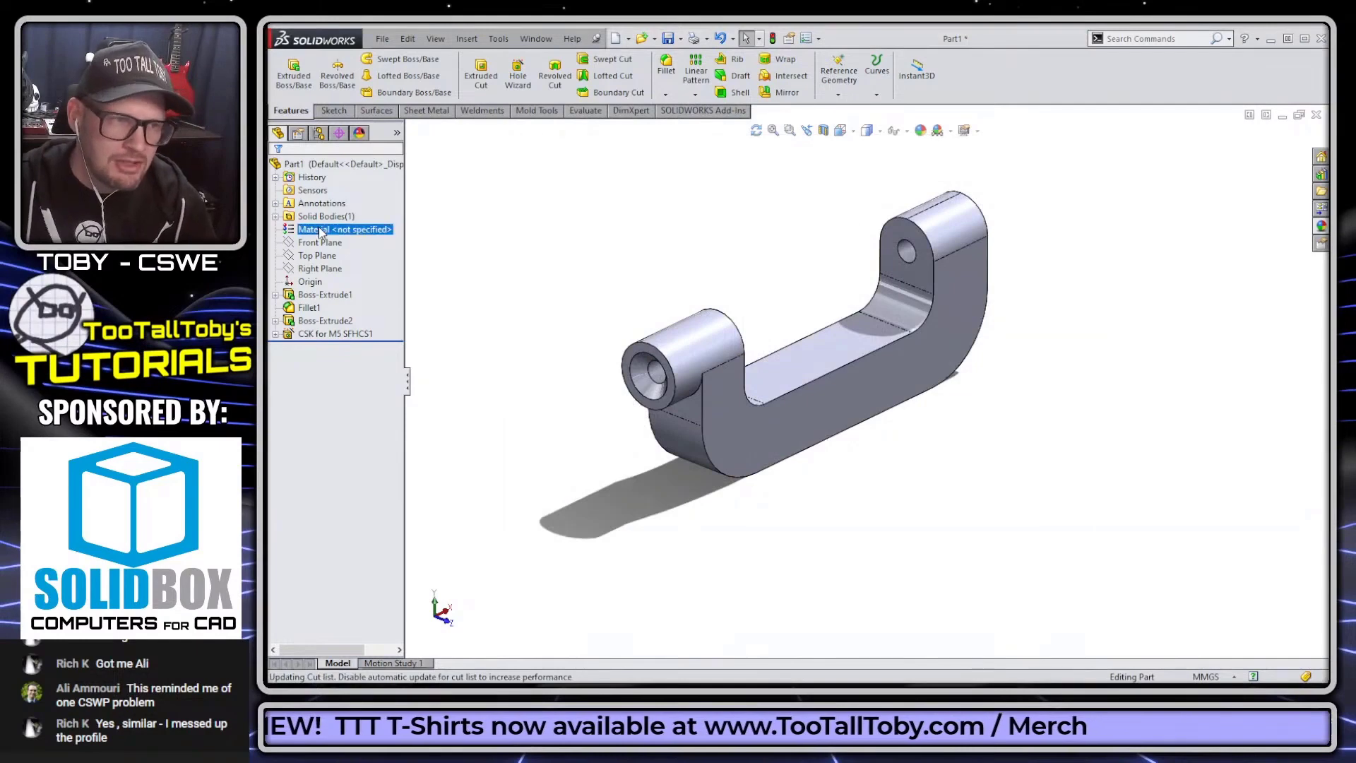
right_click(321, 230)
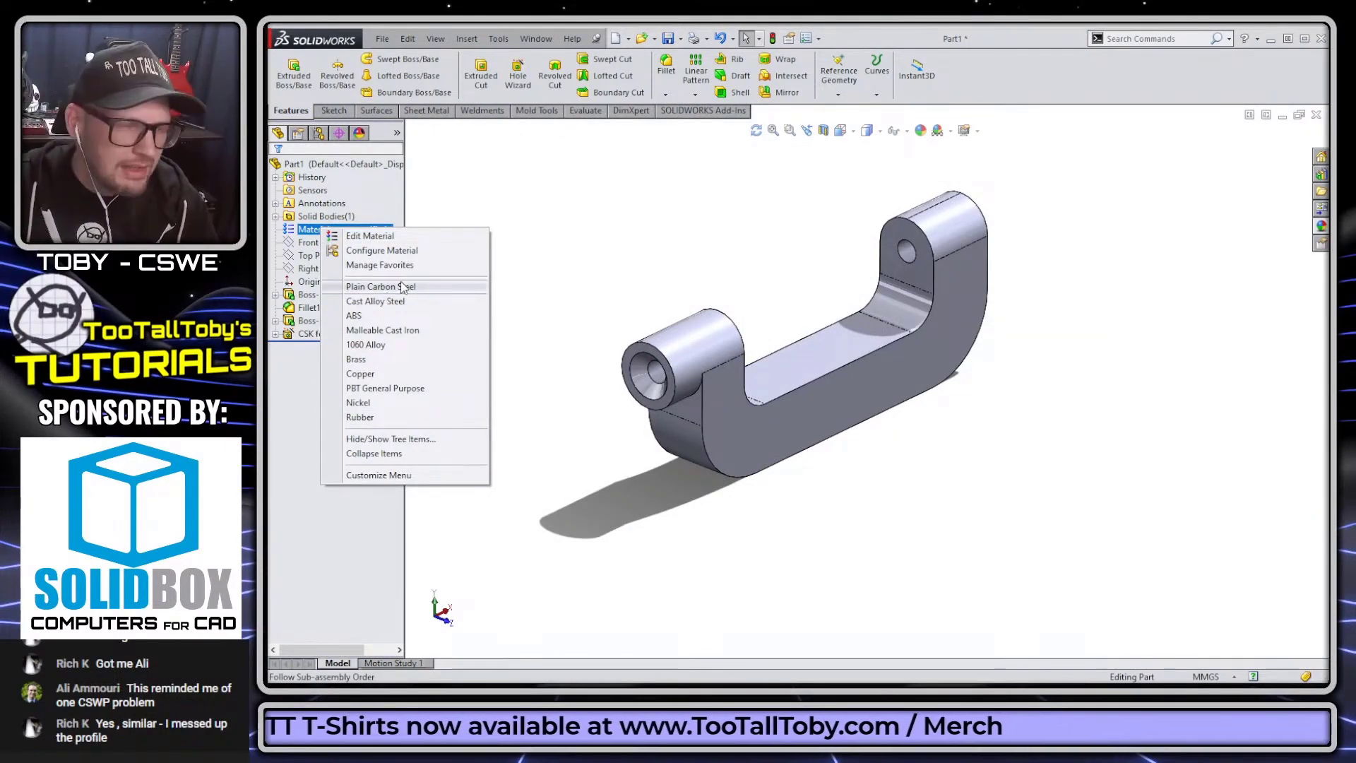
click(399, 342)
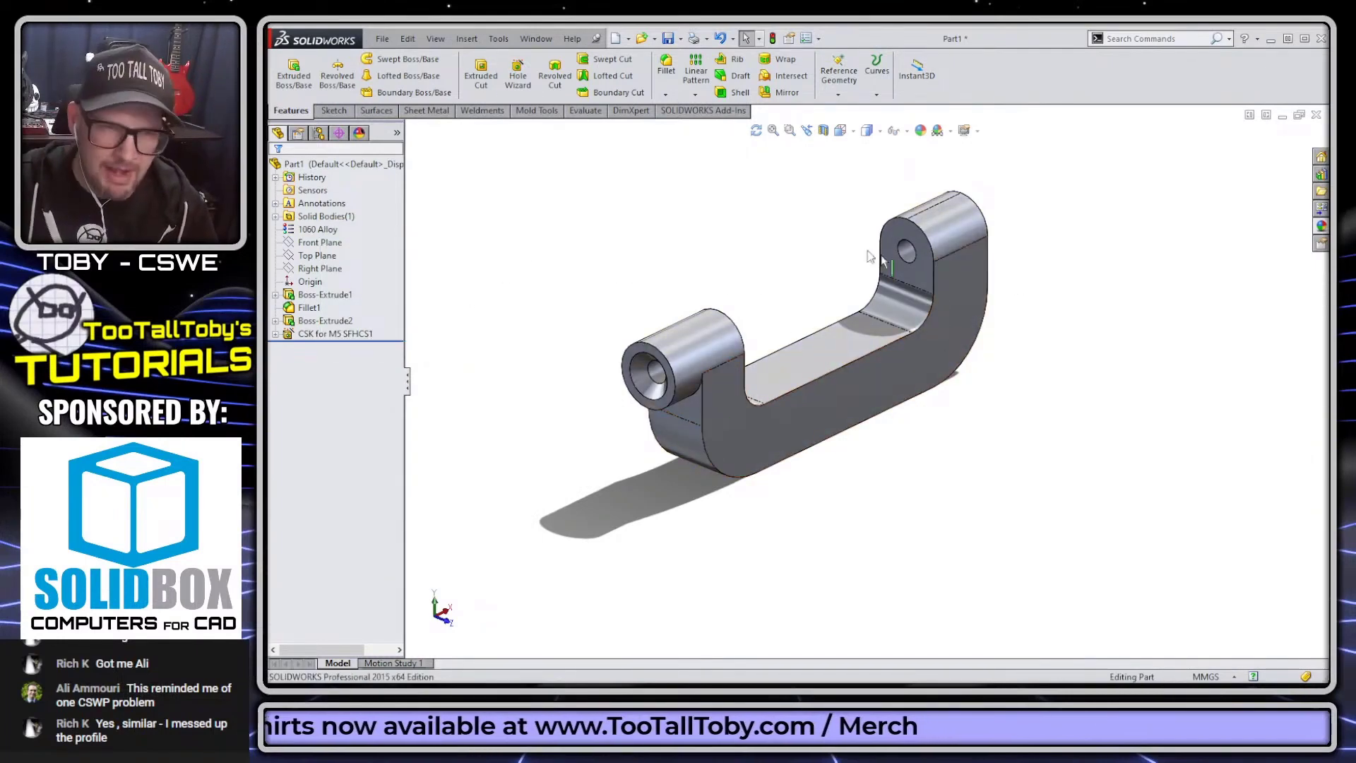
Read the part mass of 91.99 grams in Mass Properties, then bring the reference drawing back.
click(585, 111)
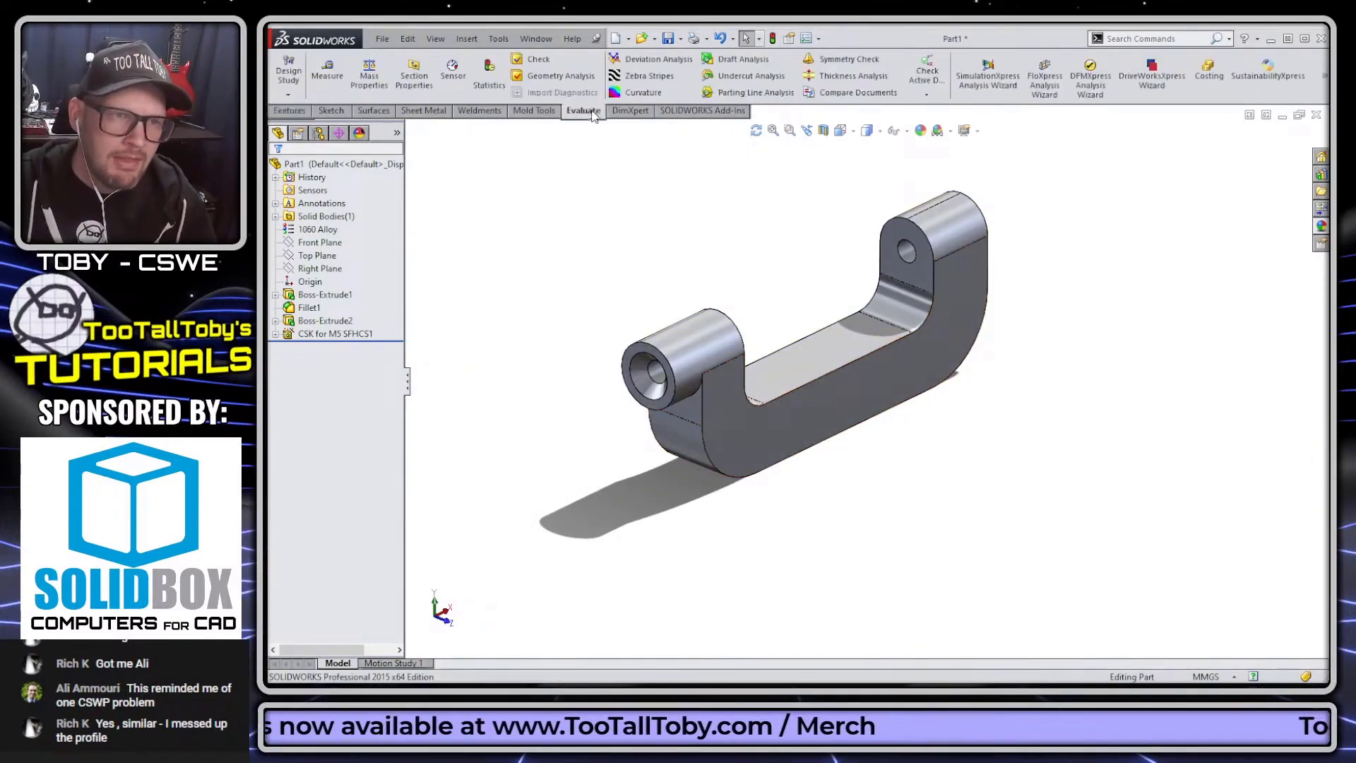
click(368, 74)
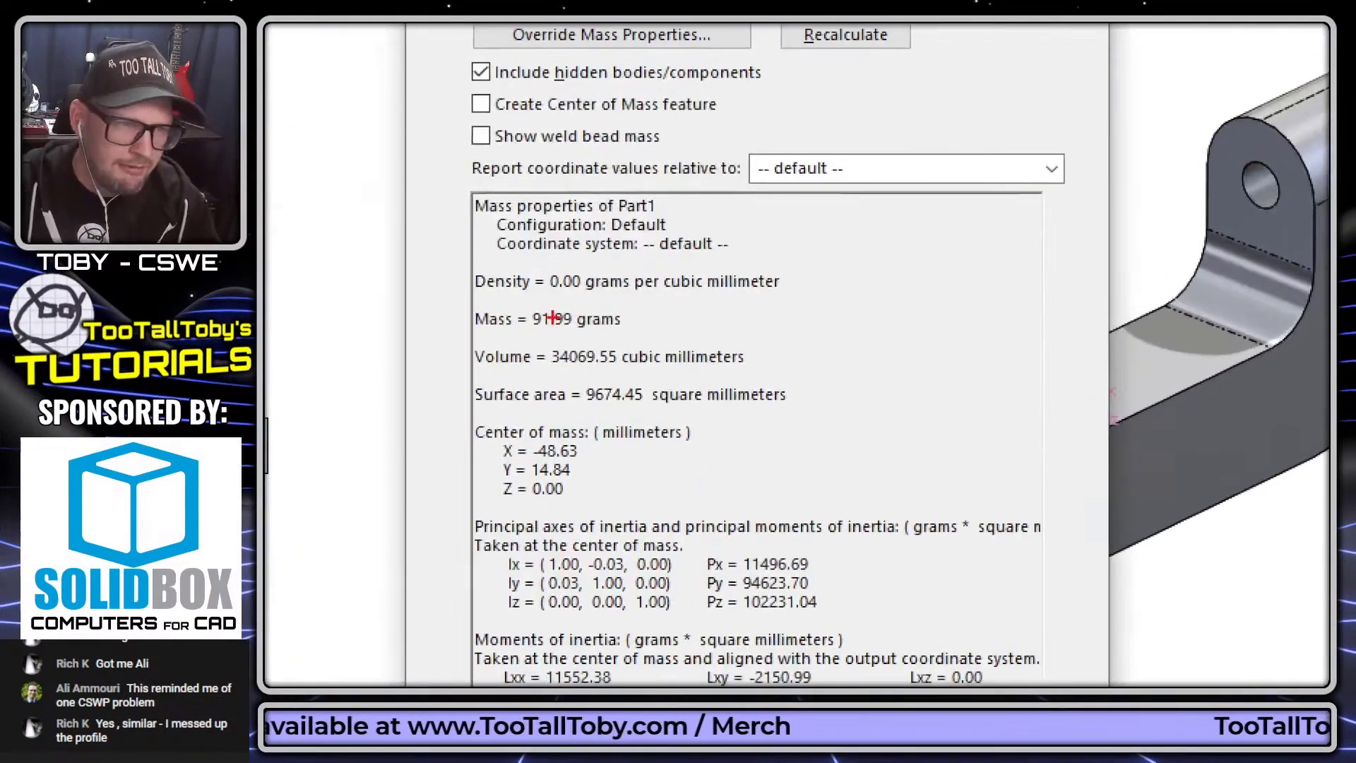
mouse_move(517, 323)
mouse_down()
mouse_move(631, 333)
mouse_move(630, 298)
mouse_move(486, 296)
mouse_up()
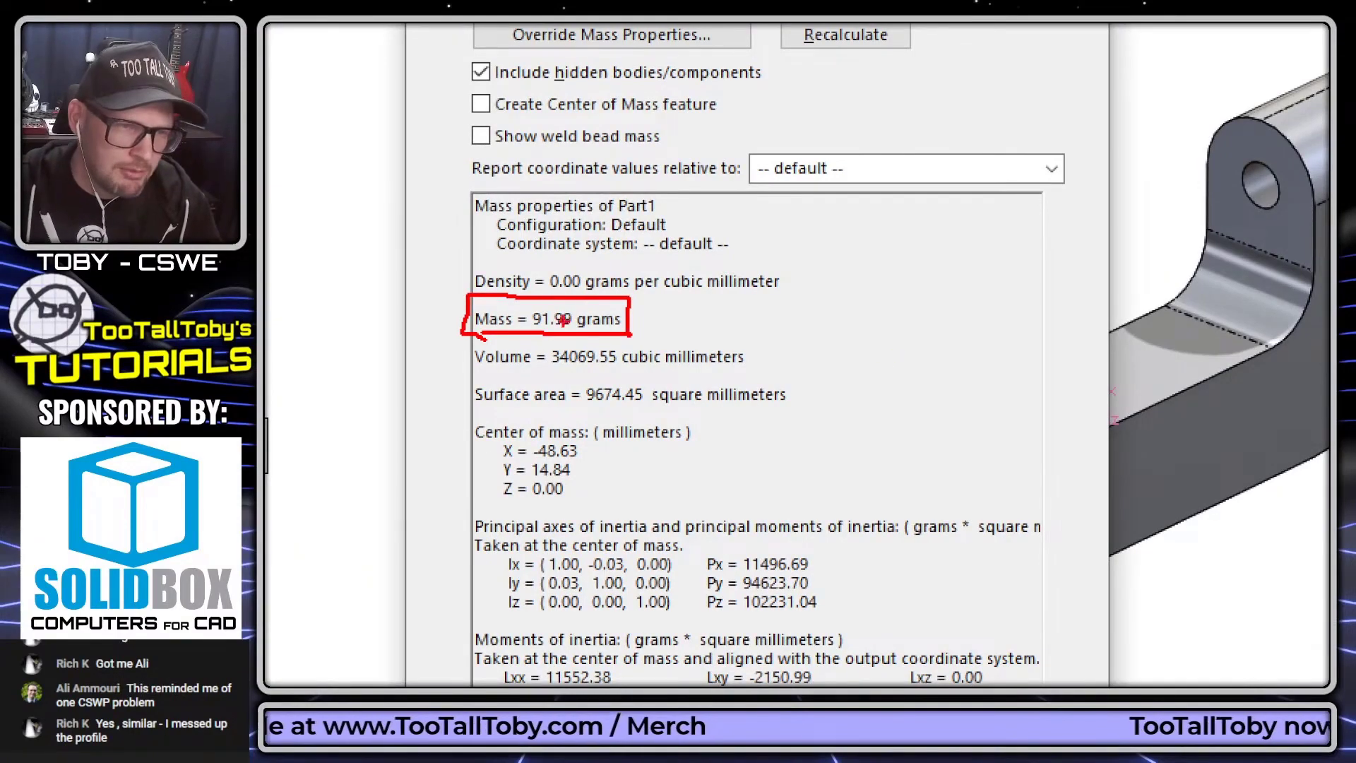
key(Escape)
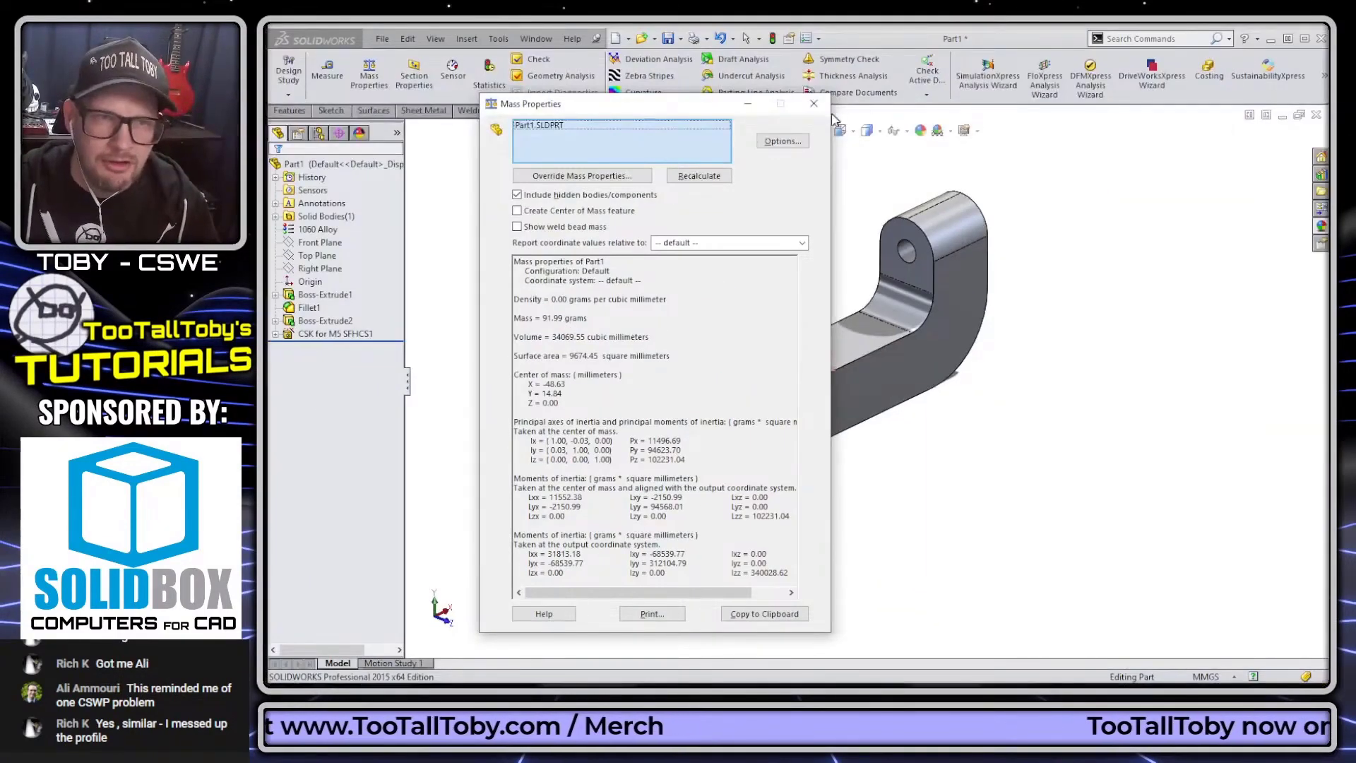
click(814, 104)
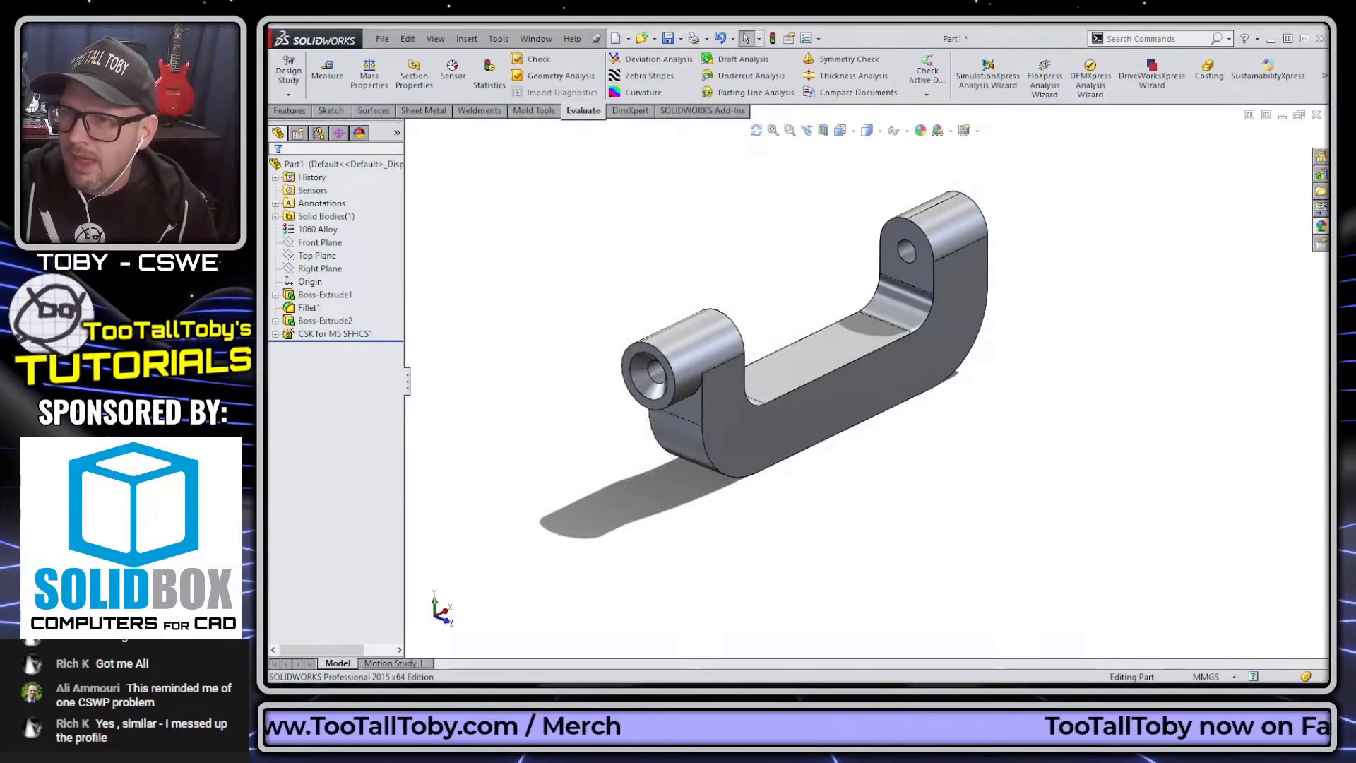
key(alt+Tab)
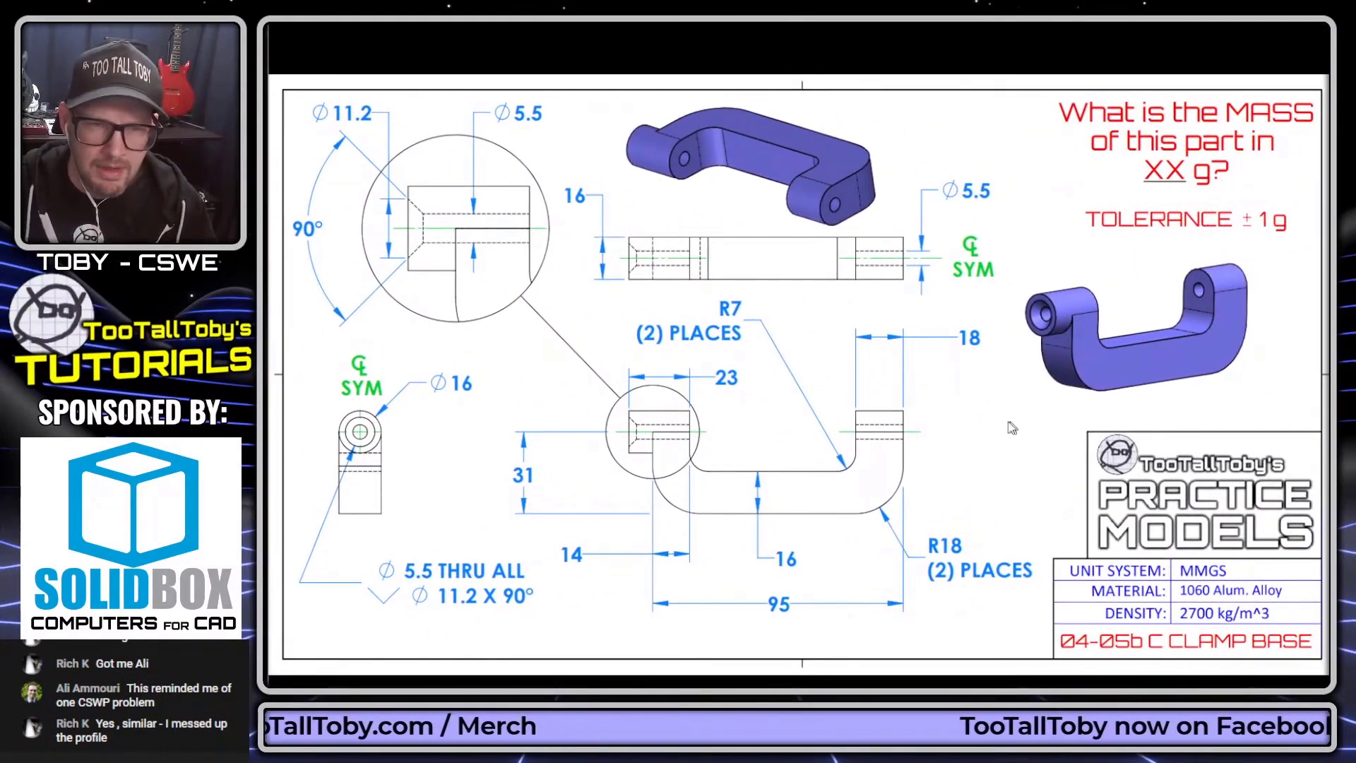
Advance past the LIVESOLVE ANSWER title slide to the 92 g +/- 1 g answer slide.
key(Right)
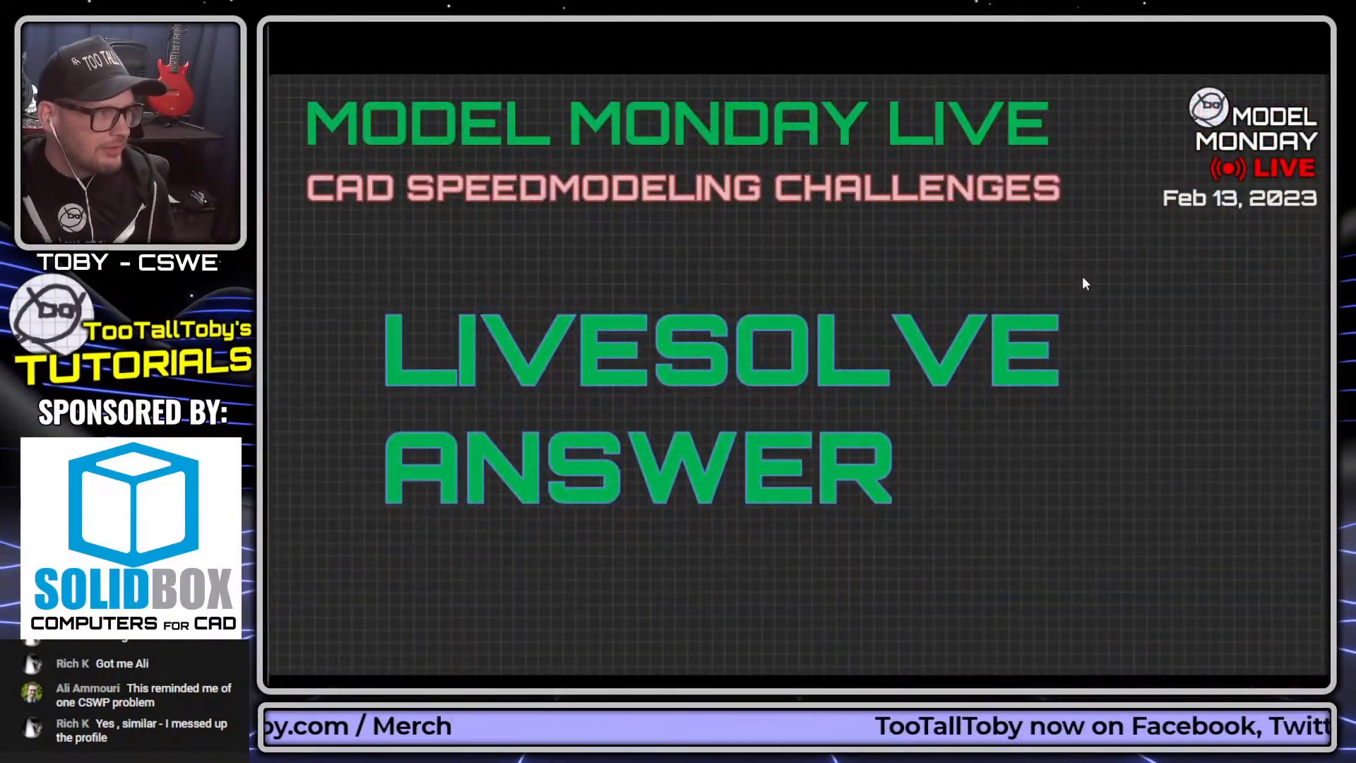
key(Right)
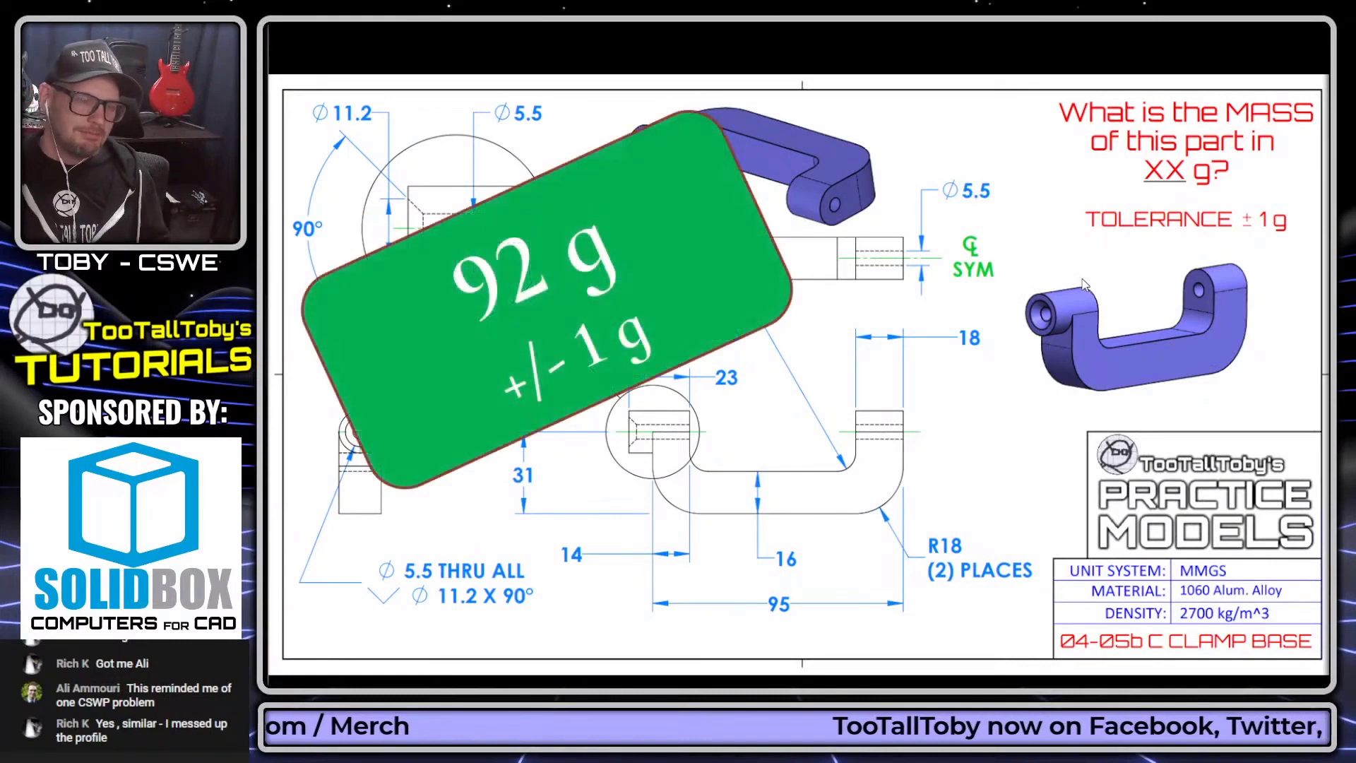